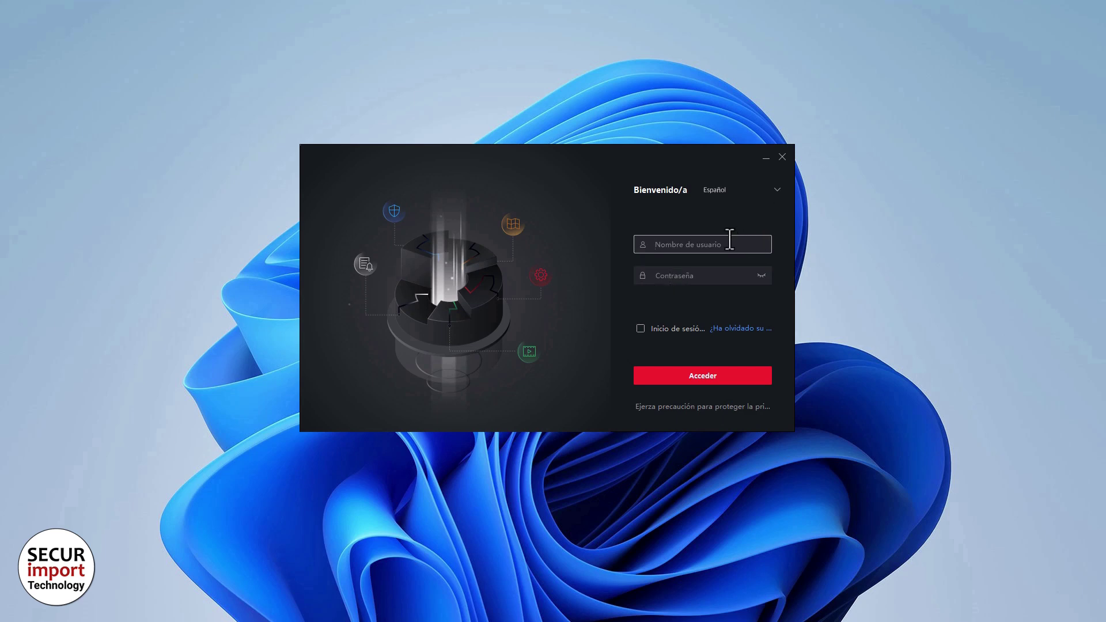
Log in to iVMS-4200 with username admin and the account password.
type("admin")
key("Tab")
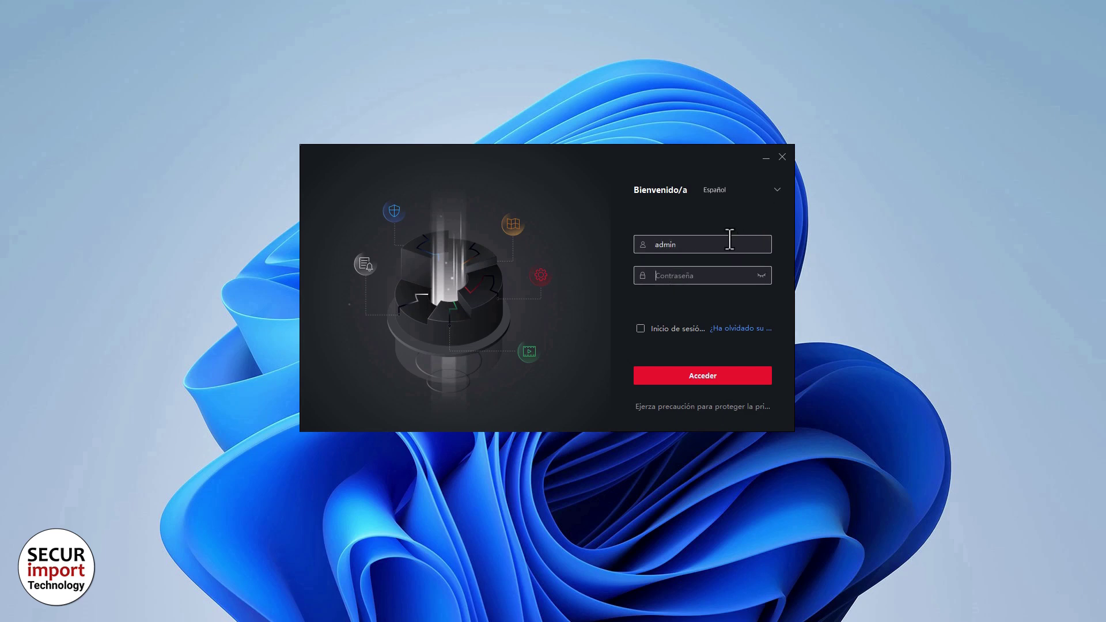
type("****n")
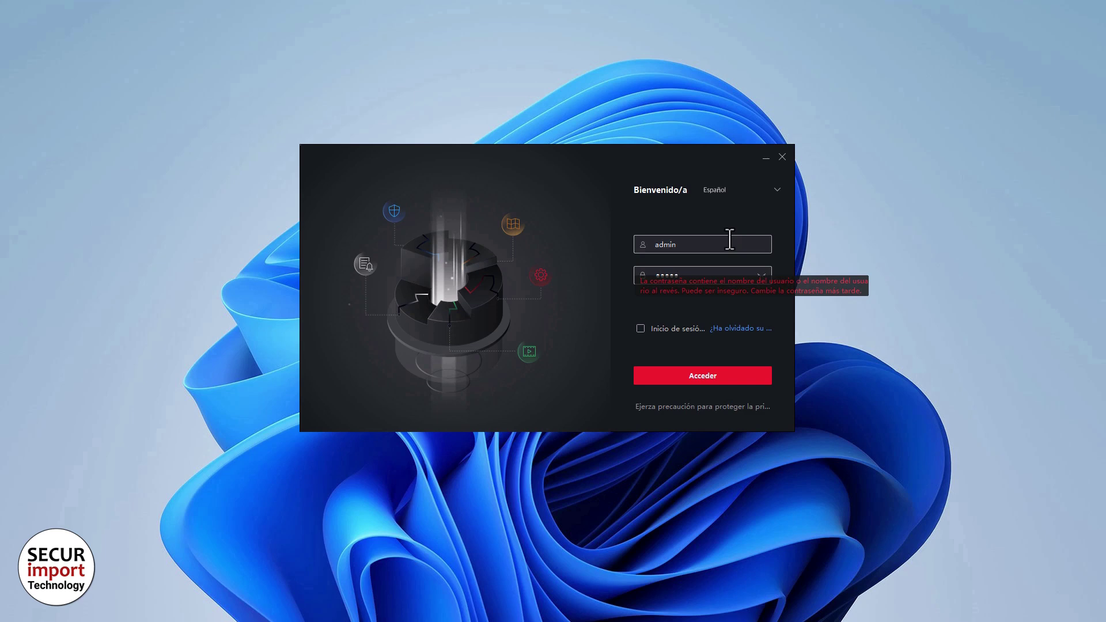
type("****")
left_click(711, 376)
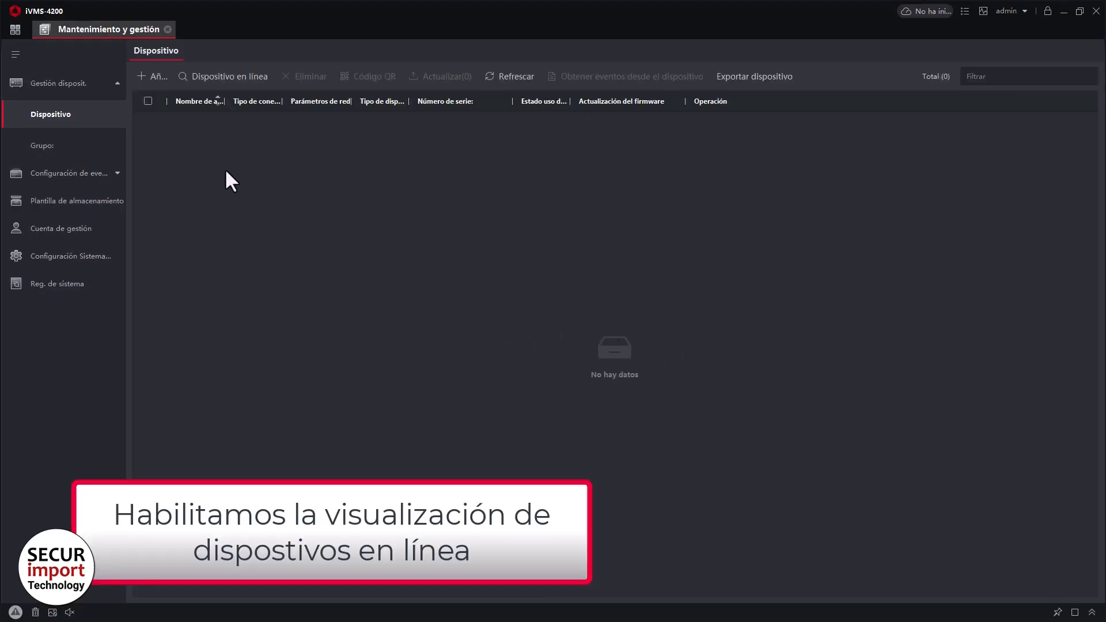
Activate the inactive online DS-K1T804BMF at 192.0.0.64 with a new, confirmed password.
left_click(227, 80)
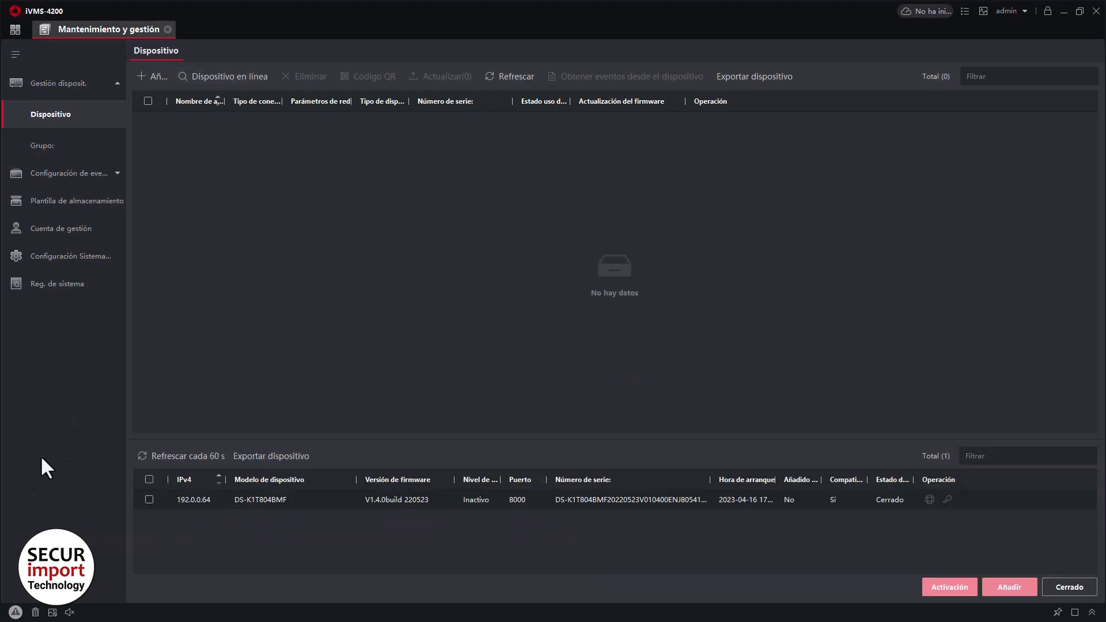
left_click(149, 500)
left_click(953, 589)
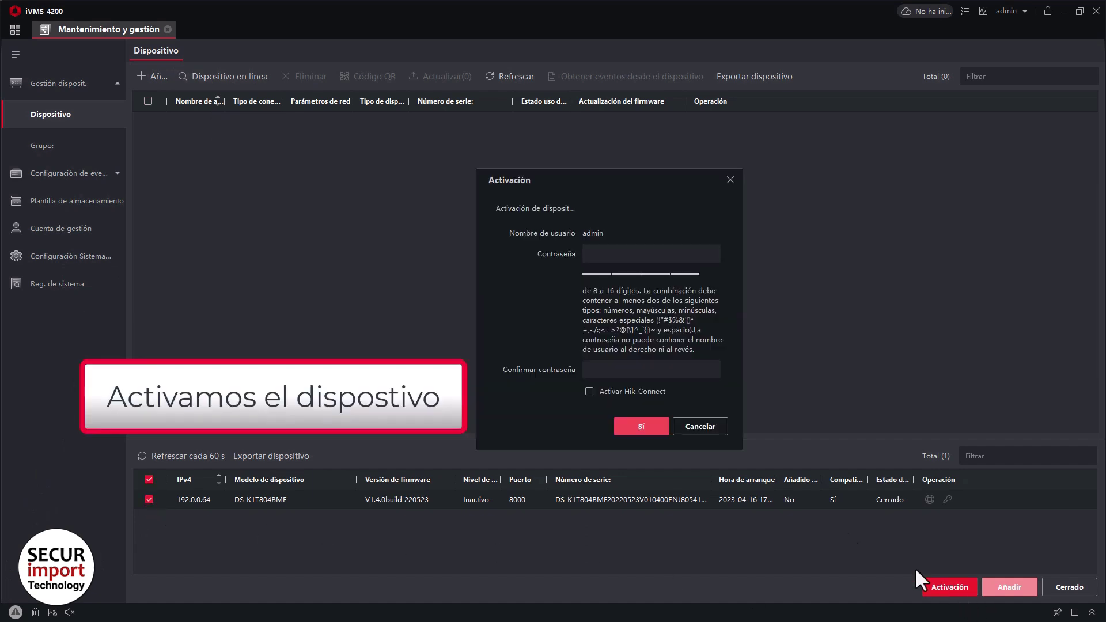
left_click(618, 256)
type("•••••")
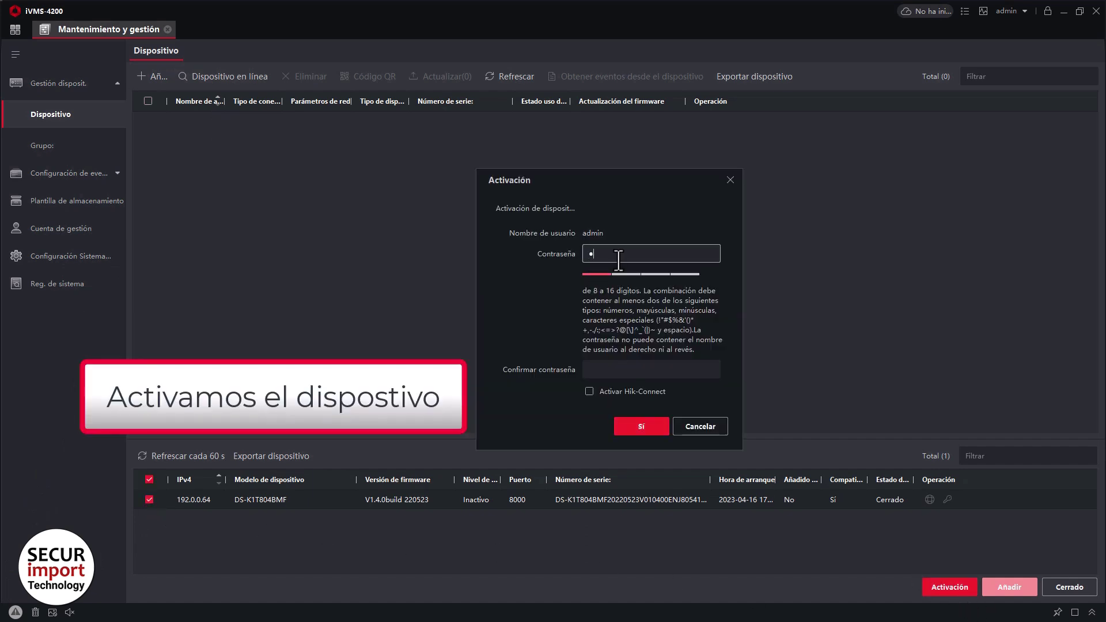
type("••••")
key("Tab")
type("•••••")
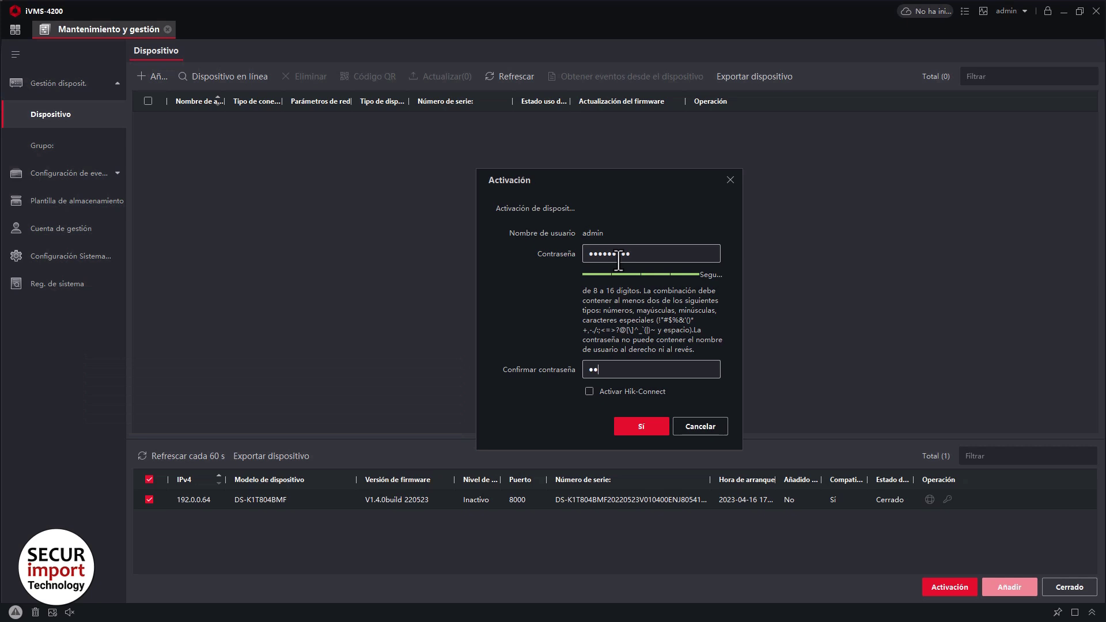
type("••••")
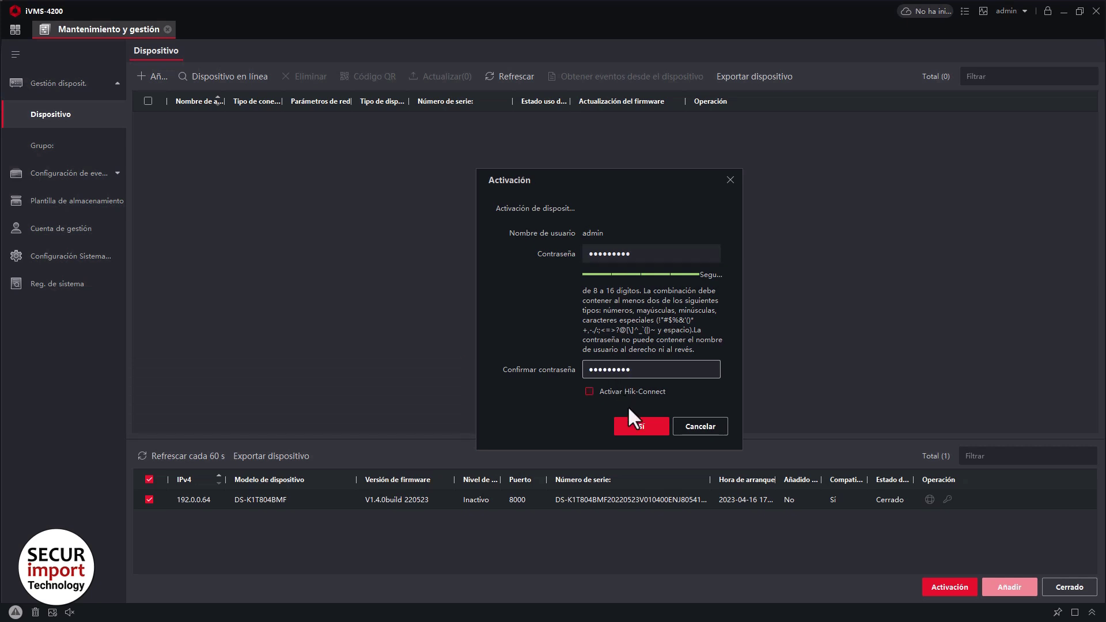
left_click(635, 424)
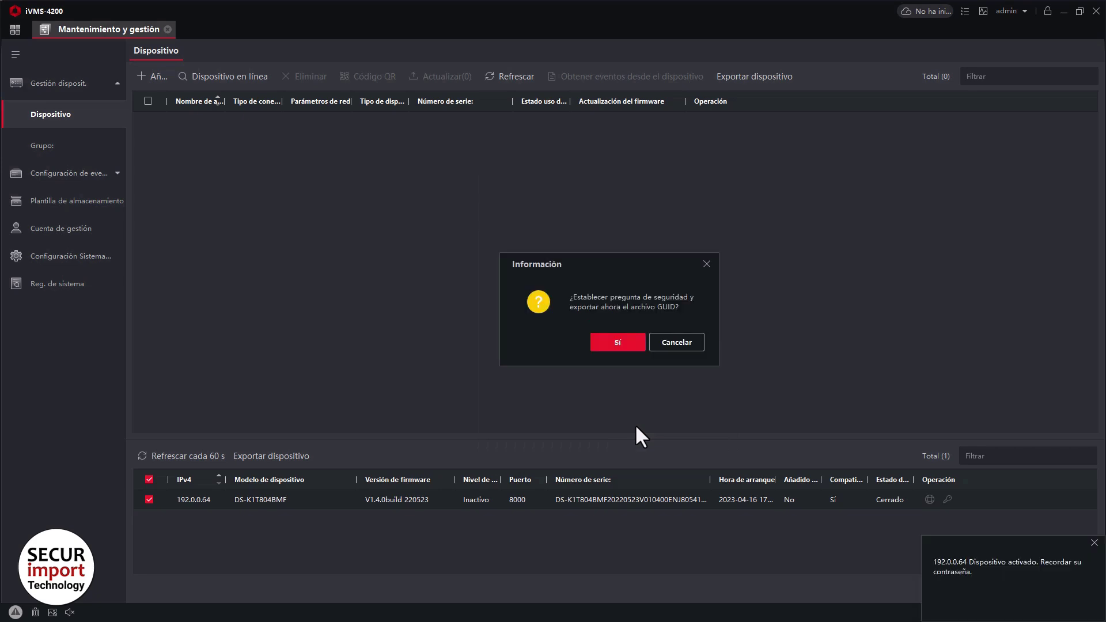
Skip the password-recovery setup, leaving GUID file mode unconfigured.
left_click(623, 344)
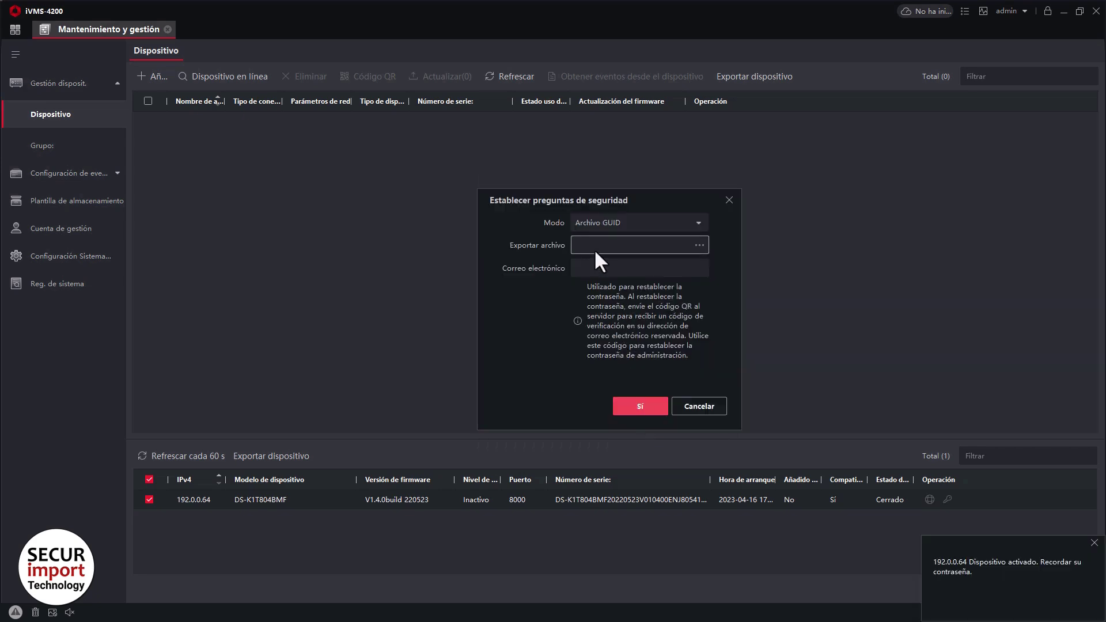
left_click(616, 226)
left_click(607, 236)
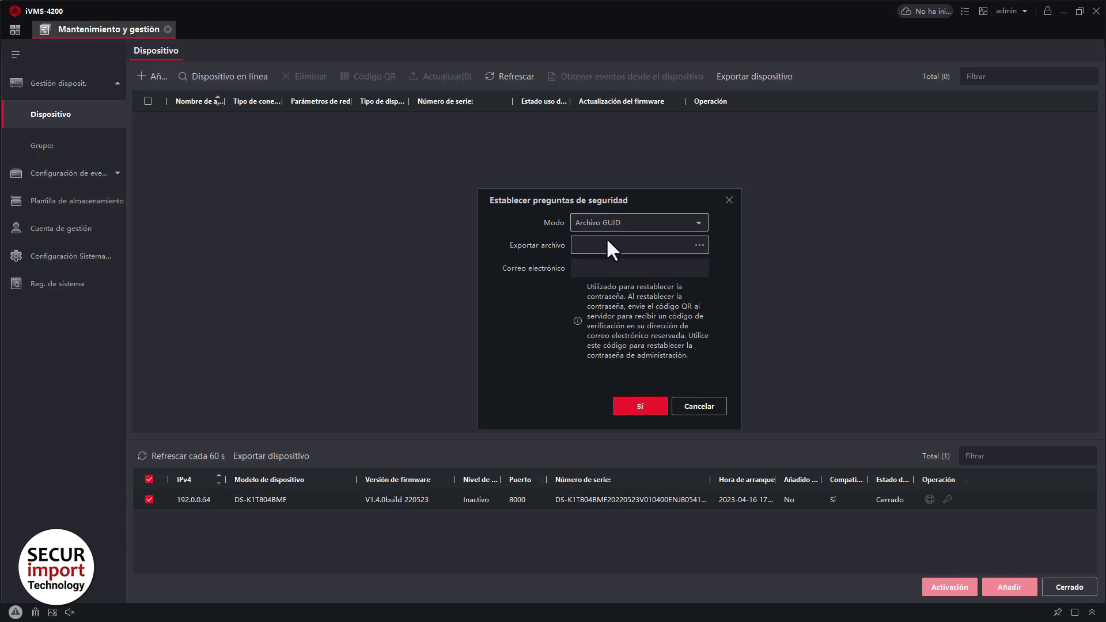
left_click(698, 407)
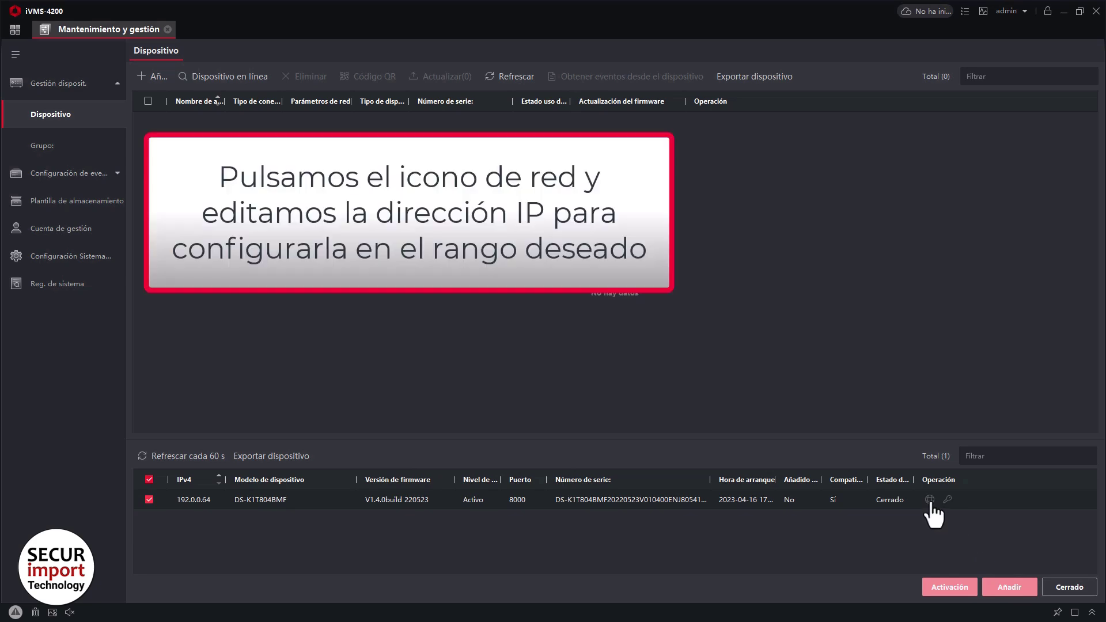
Set the device's IP to 192.168.0.202 and gateway to 192.168.0.1, then refresh the list.
left_click(931, 501)
left_click_drag(864, 241, 939, 240)
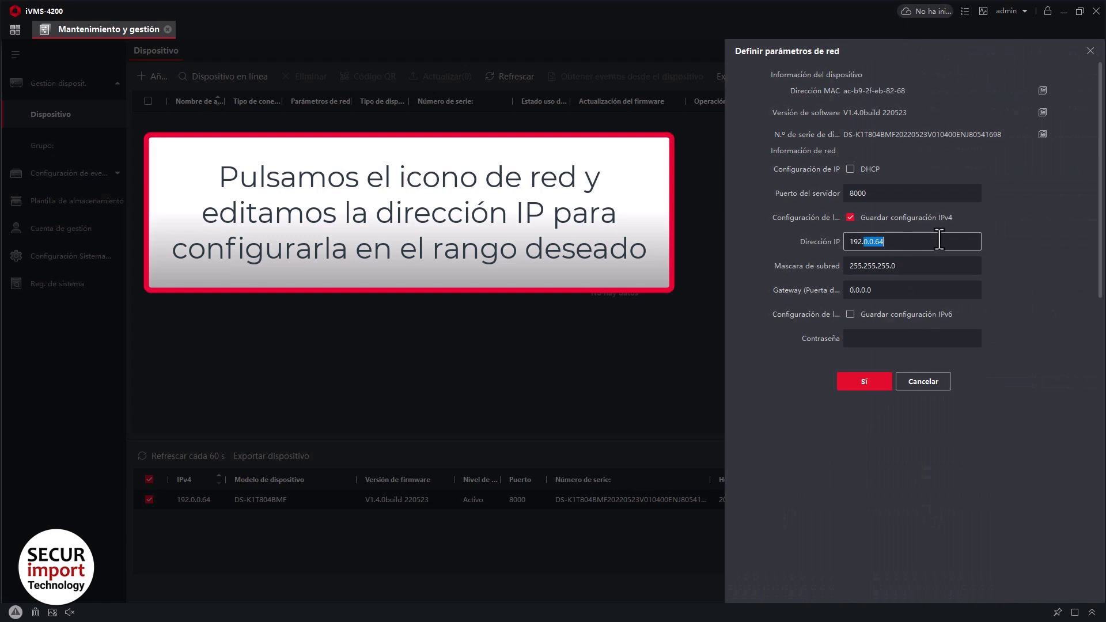
type("168.0.202")
key("Tab")
key("Tab")
type("192")
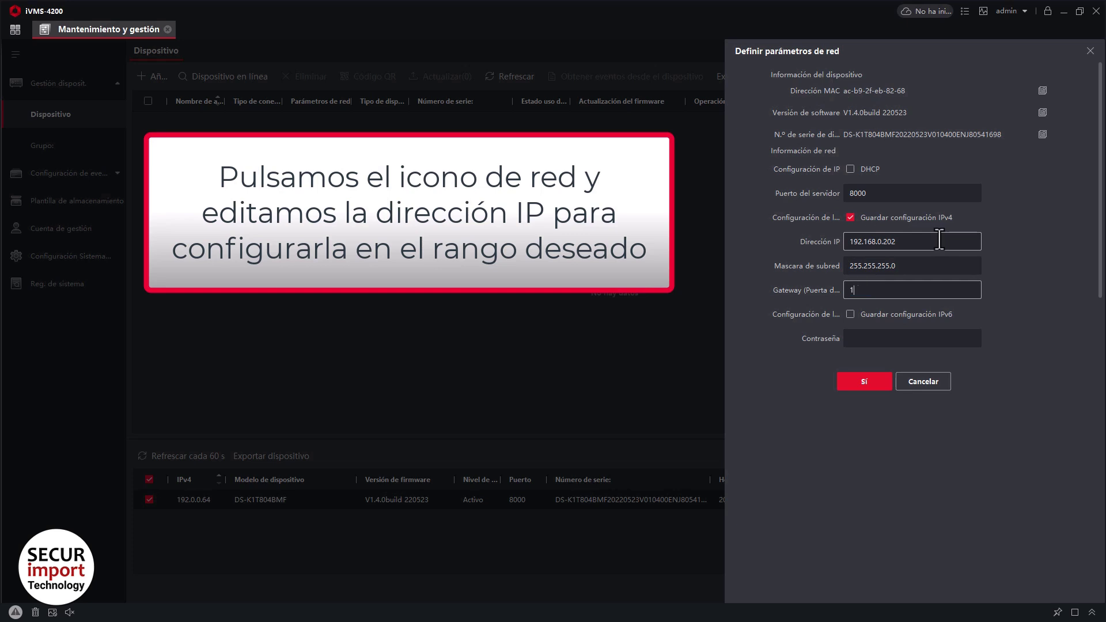
type(".168.0.1")
key("Tab")
key("Tab")
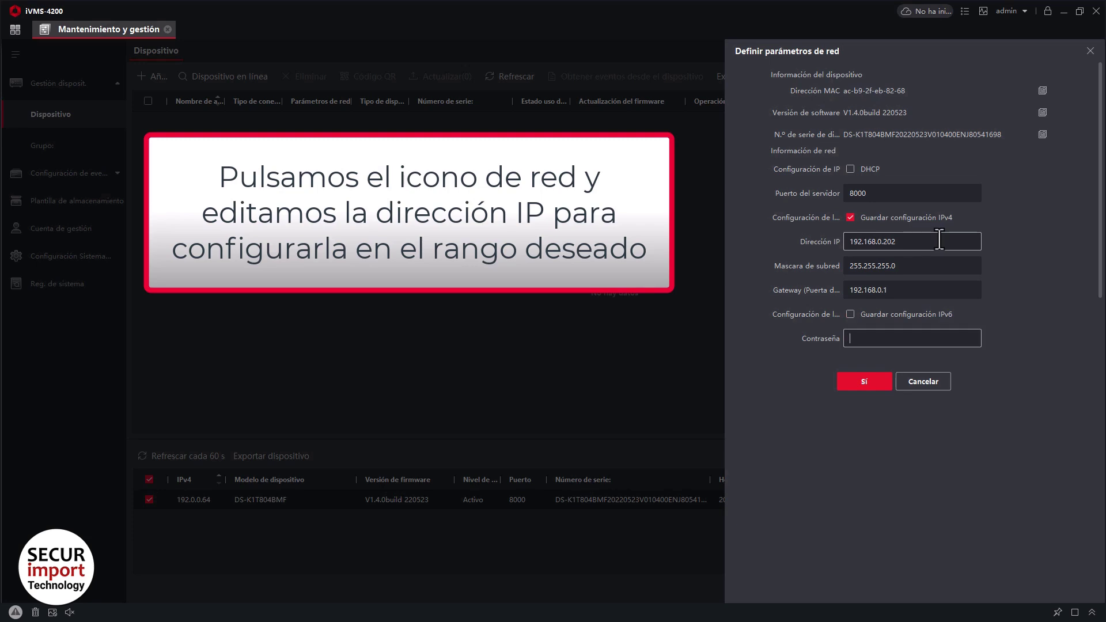
type("•")
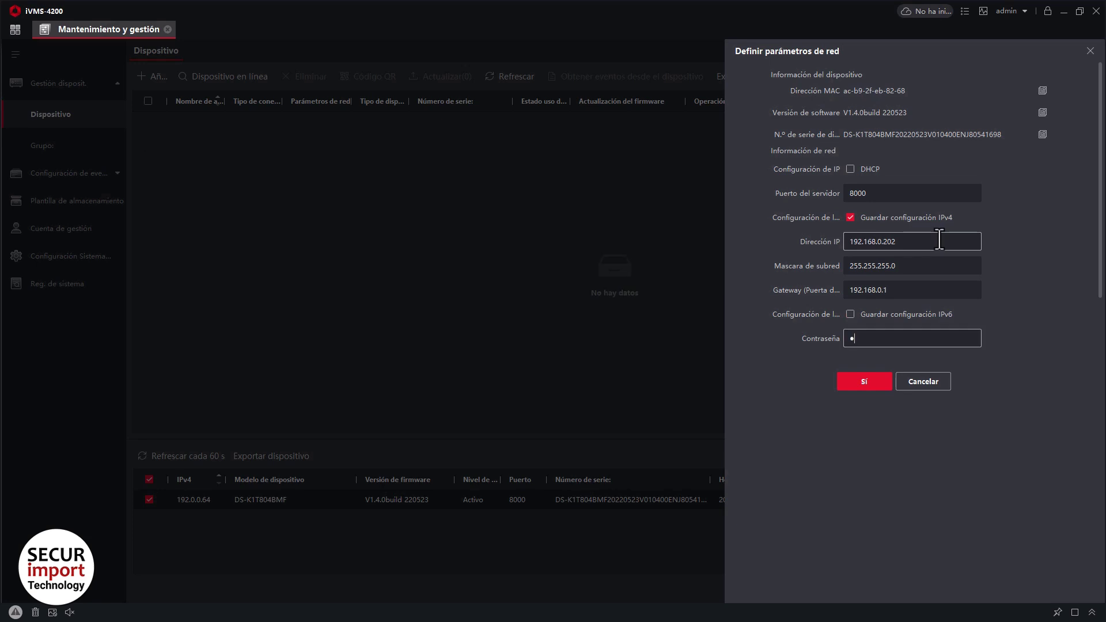
type("••••••••")
left_click(864, 382)
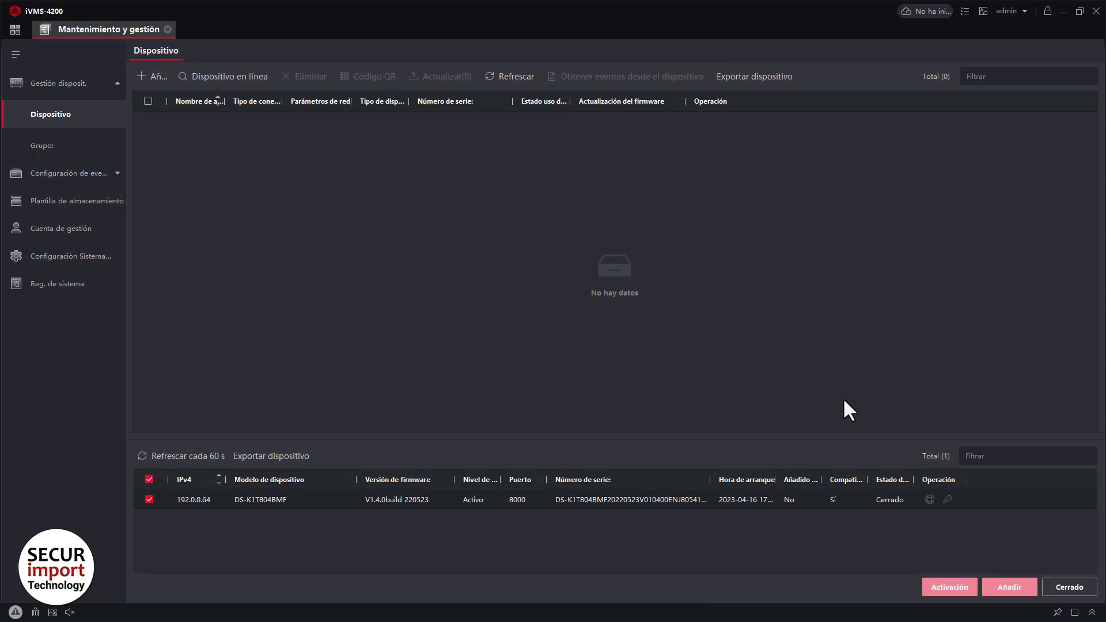
left_click(210, 459)
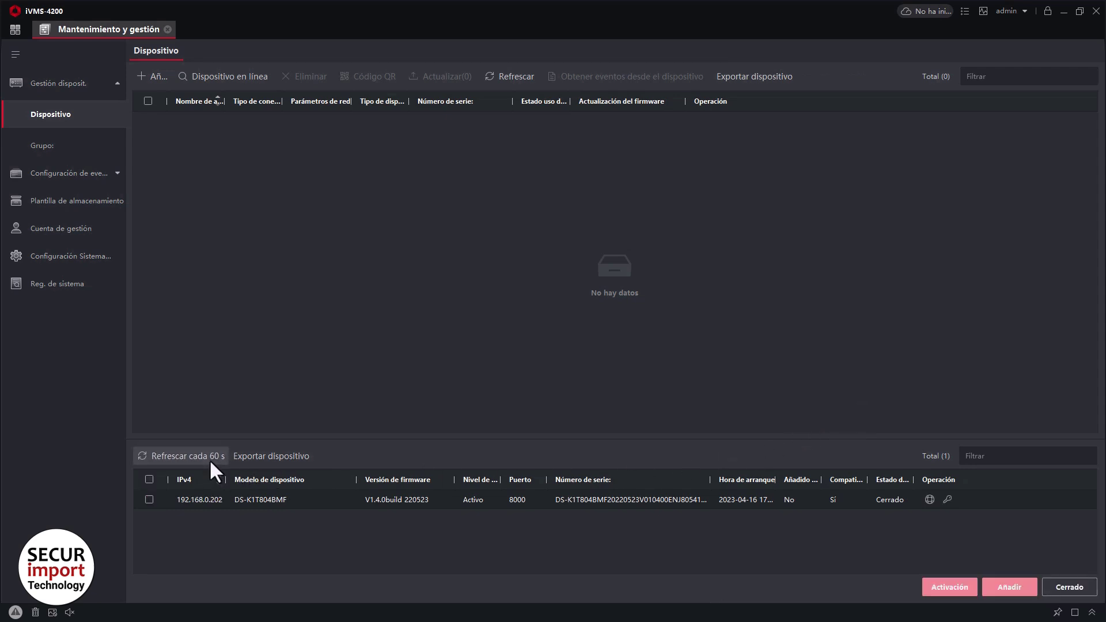
Add the 192.168.0.202 device as Control Acceso, user admin, with time synchronisation enabled.
left_click(150, 500)
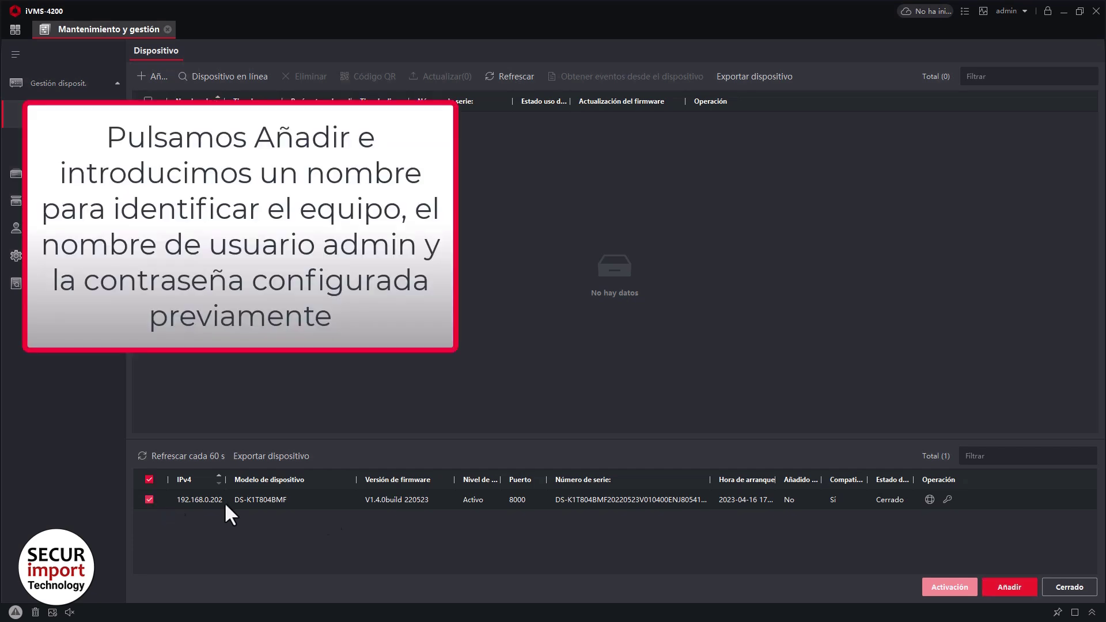
left_click(1010, 587)
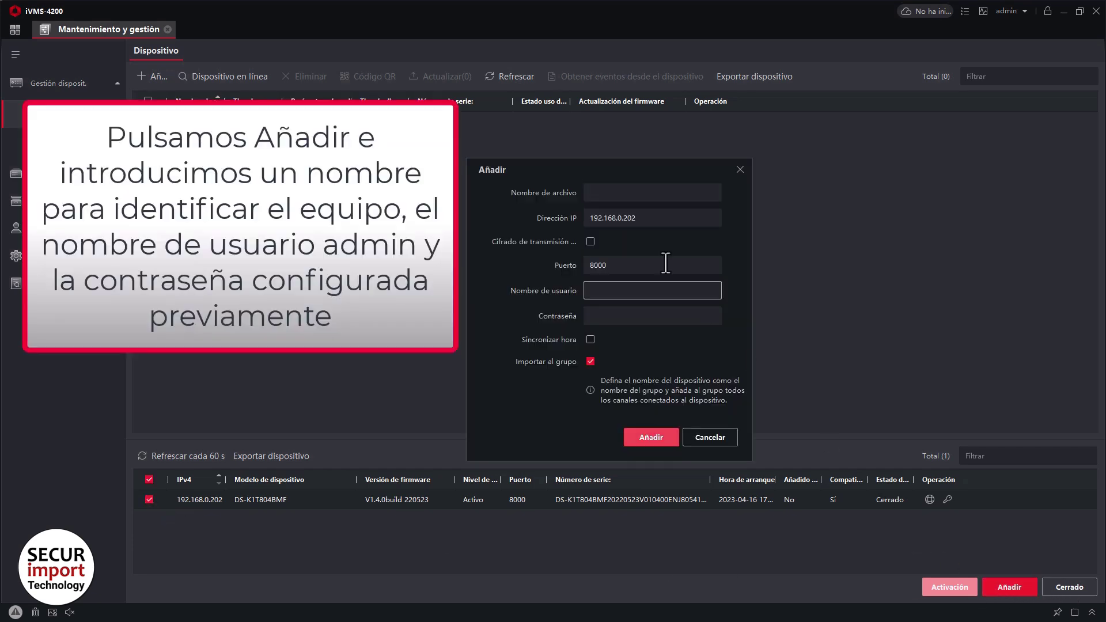
left_click(651, 193)
type("Co")
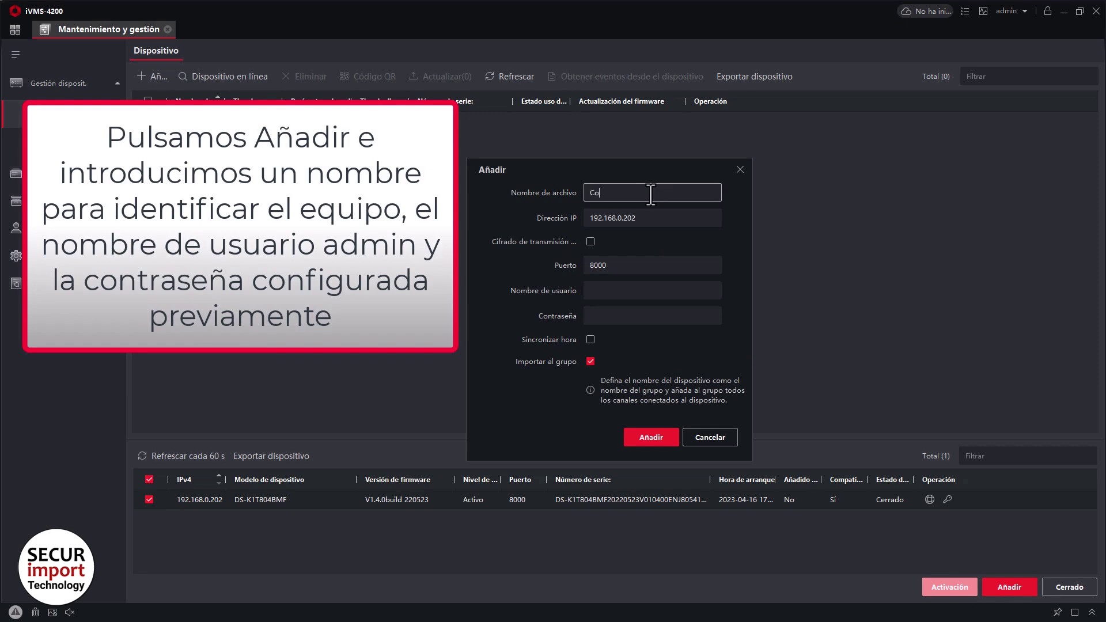
type("ntrol Acceso")
key("Tab")
key("Tab")
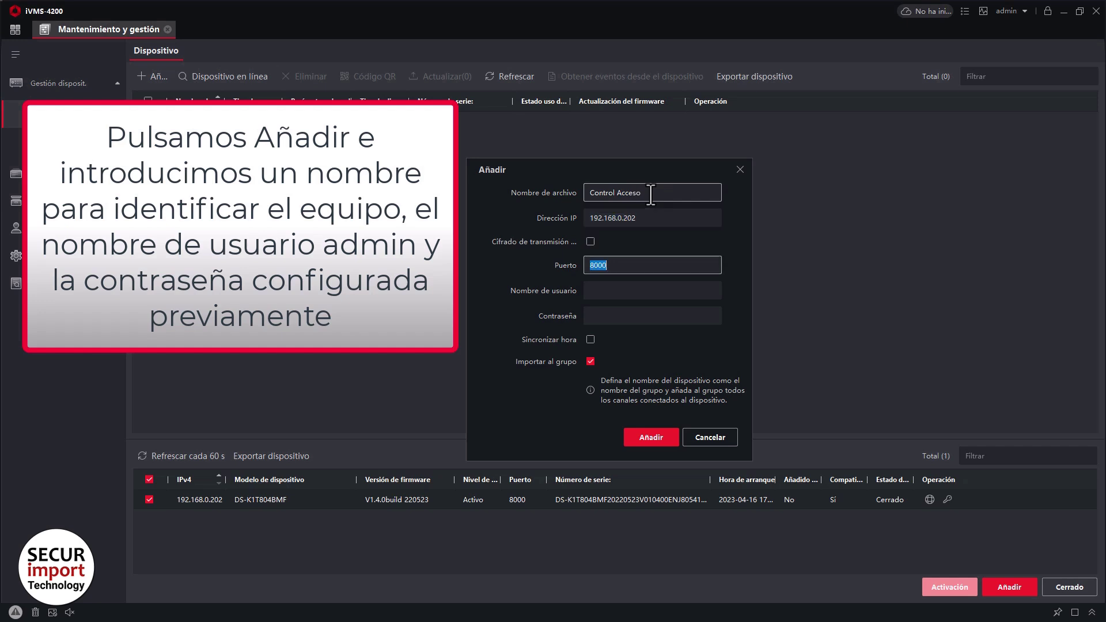
key("Tab")
type("admin")
key("Tab")
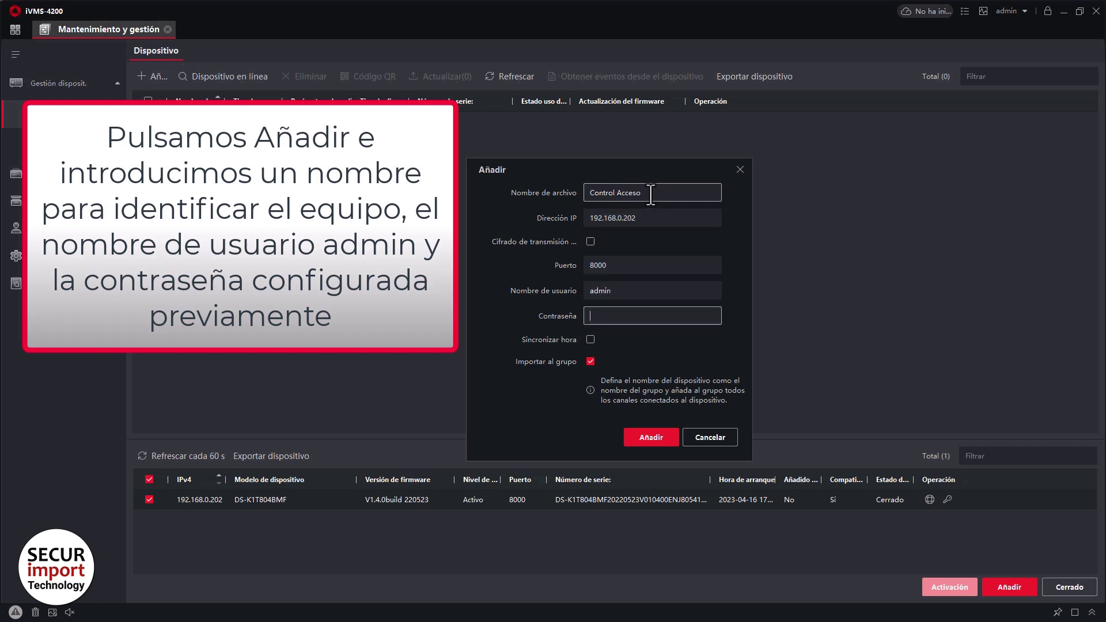
type("•••••••••")
left_click(590, 340)
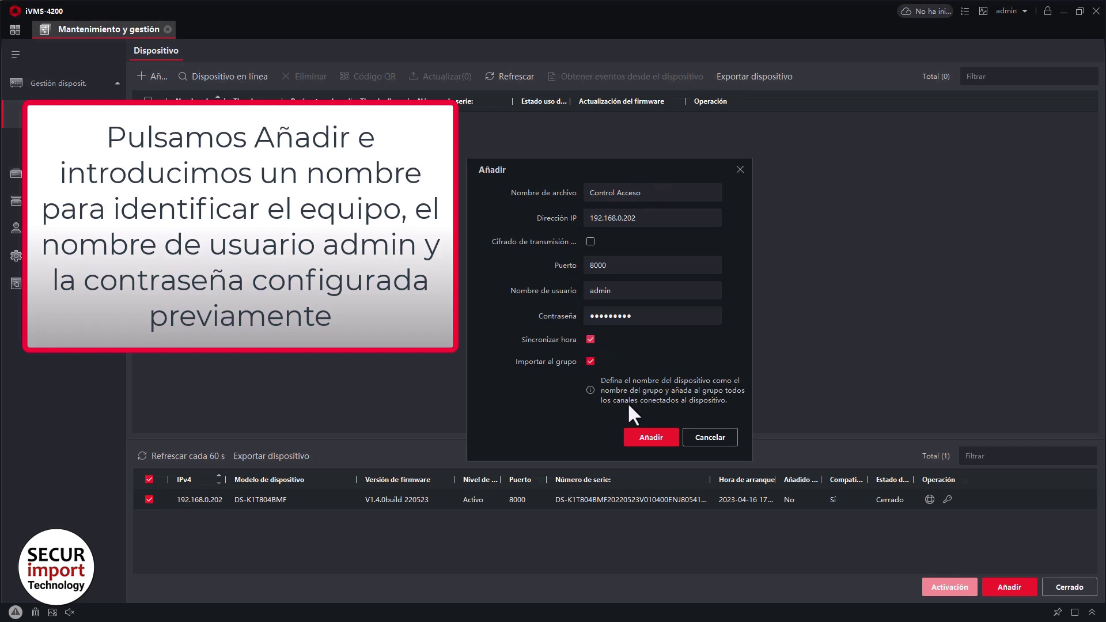
left_click(639, 434)
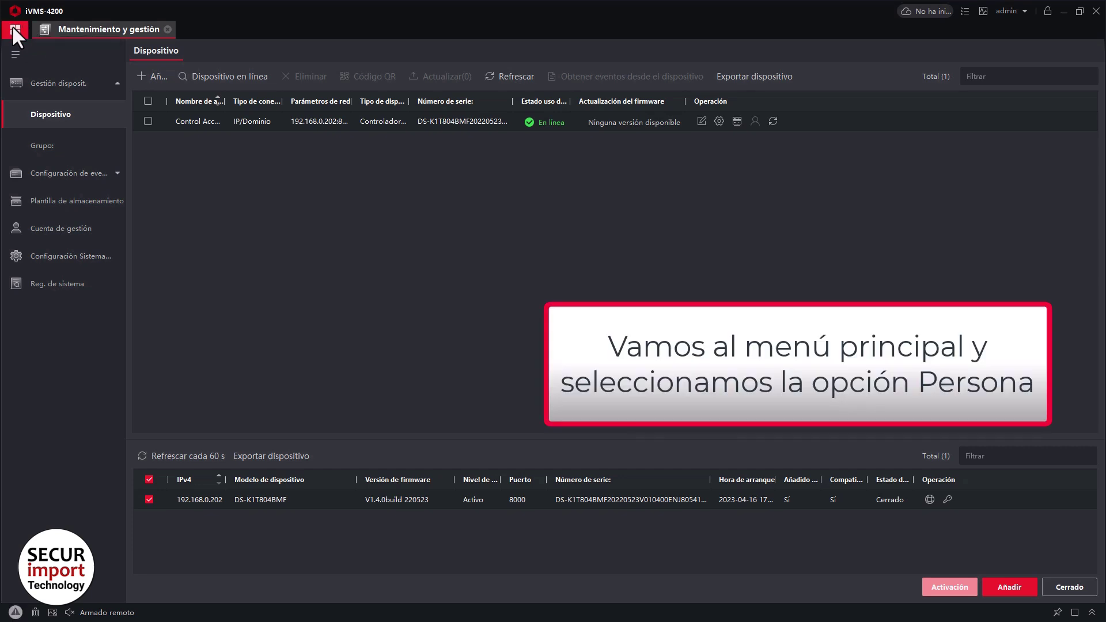
In the person management module, rename the root organization to Securimport.
left_click(13, 29)
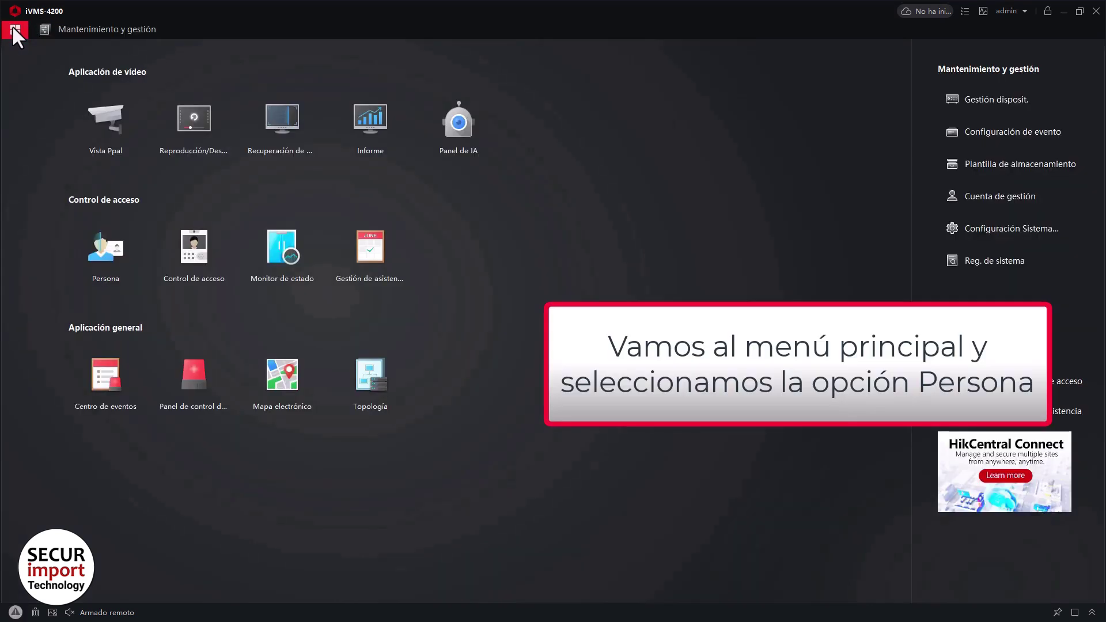
left_click(103, 250)
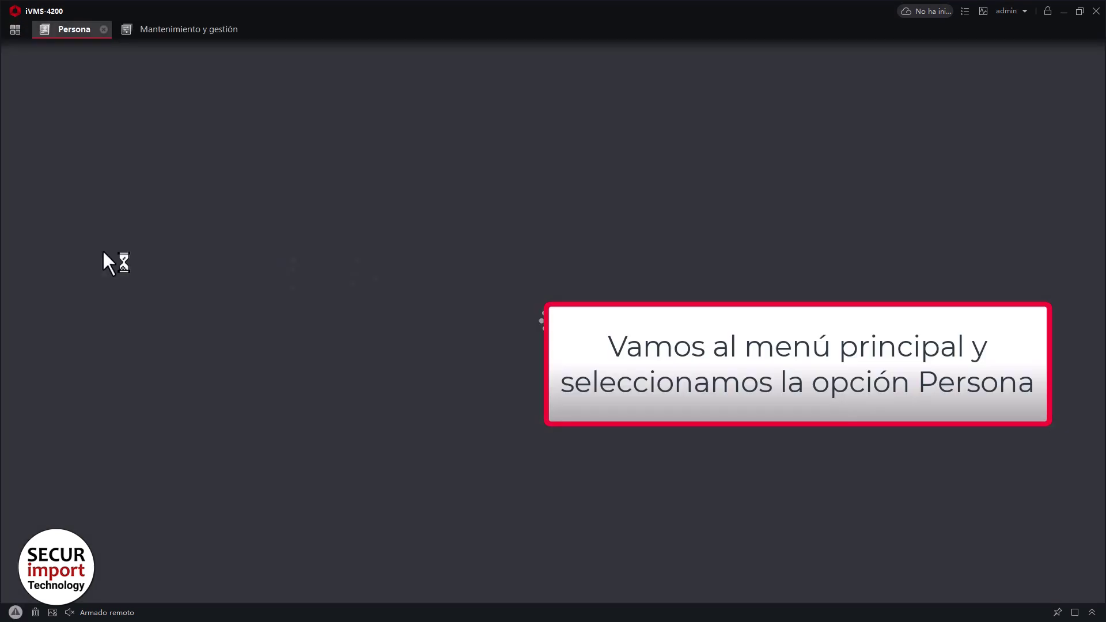
mouse_move(98, 118)
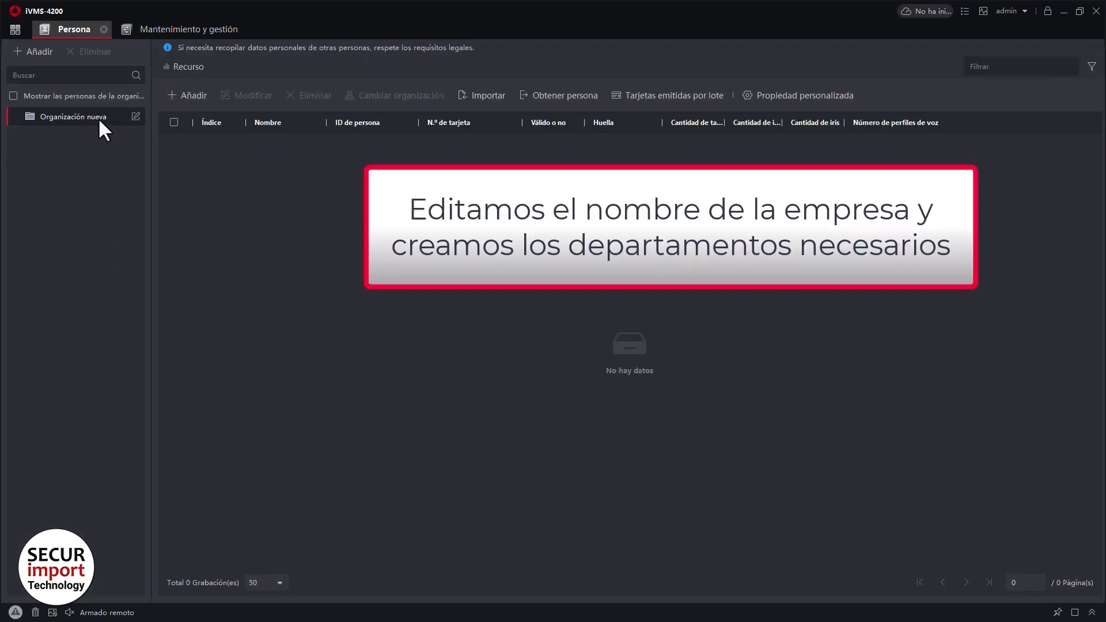
left_click(136, 117)
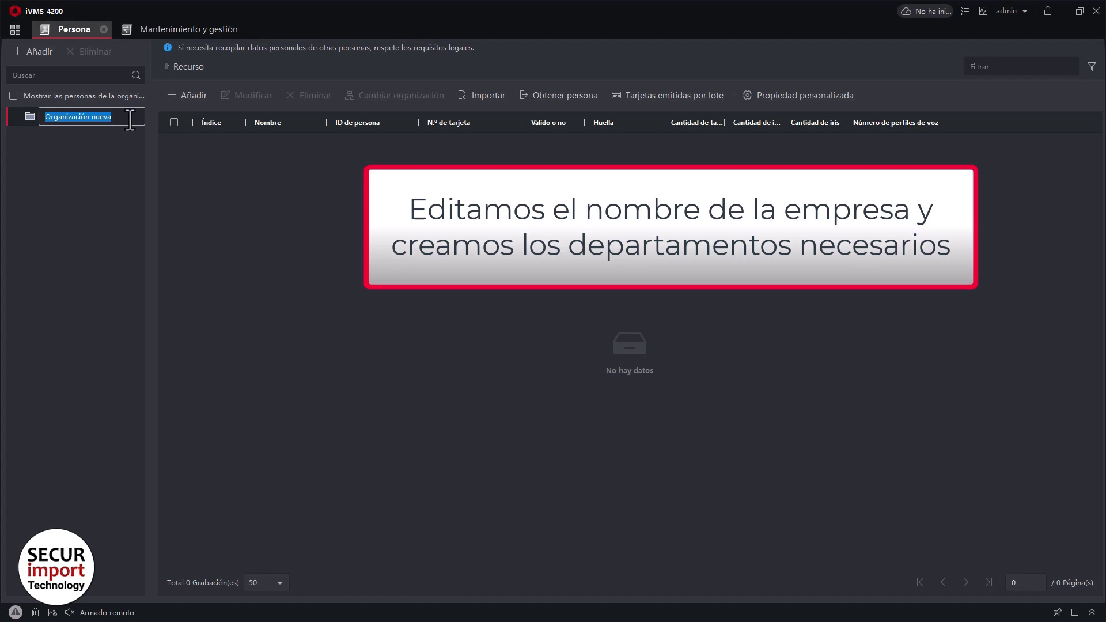
type("Secu")
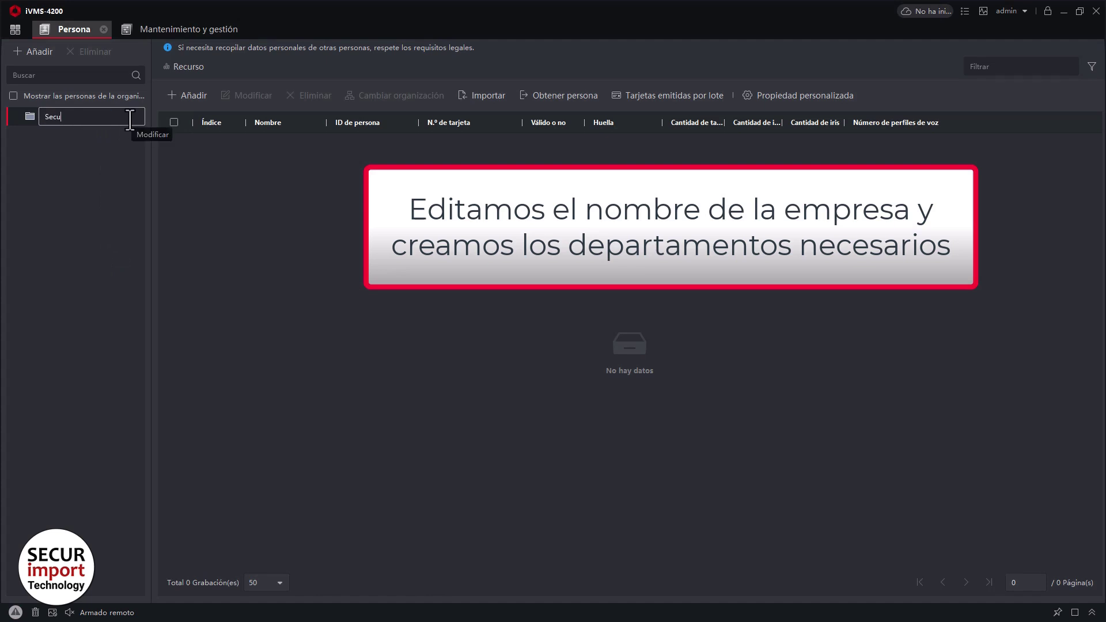
type("rimport")
key("Return")
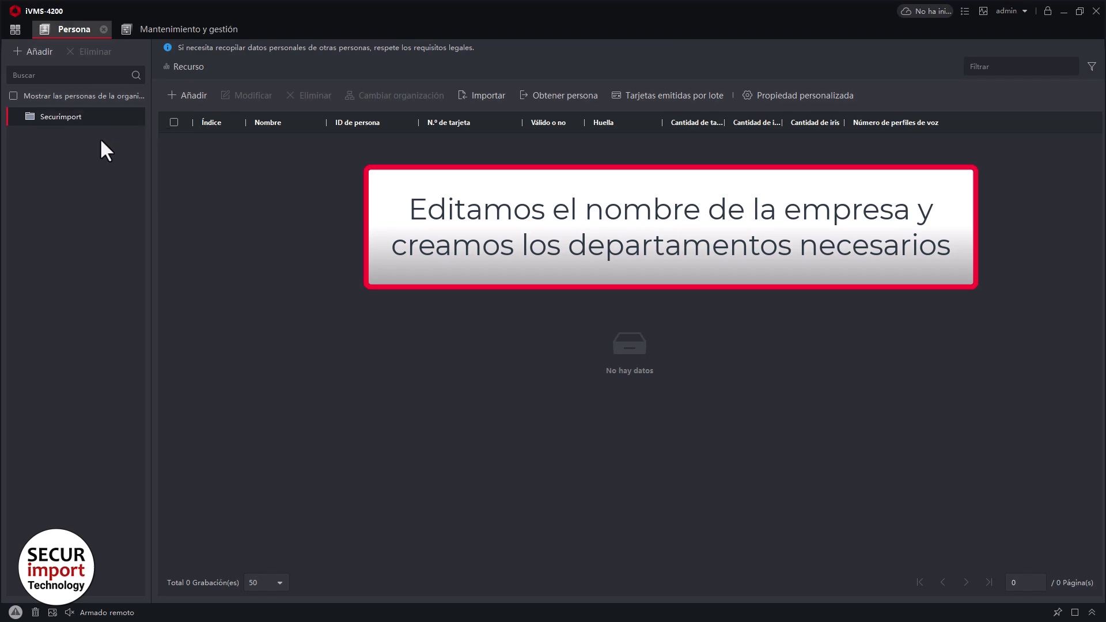
Create the SAT and Administración departments under Securimport, then select SAT.
left_click(41, 55)
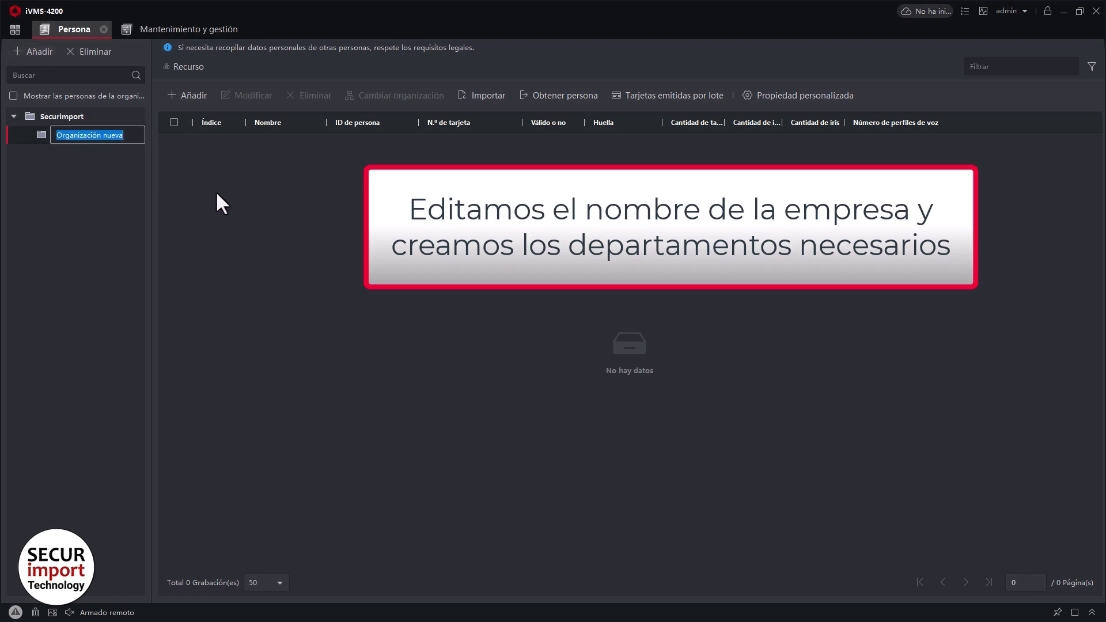
type("SAT")
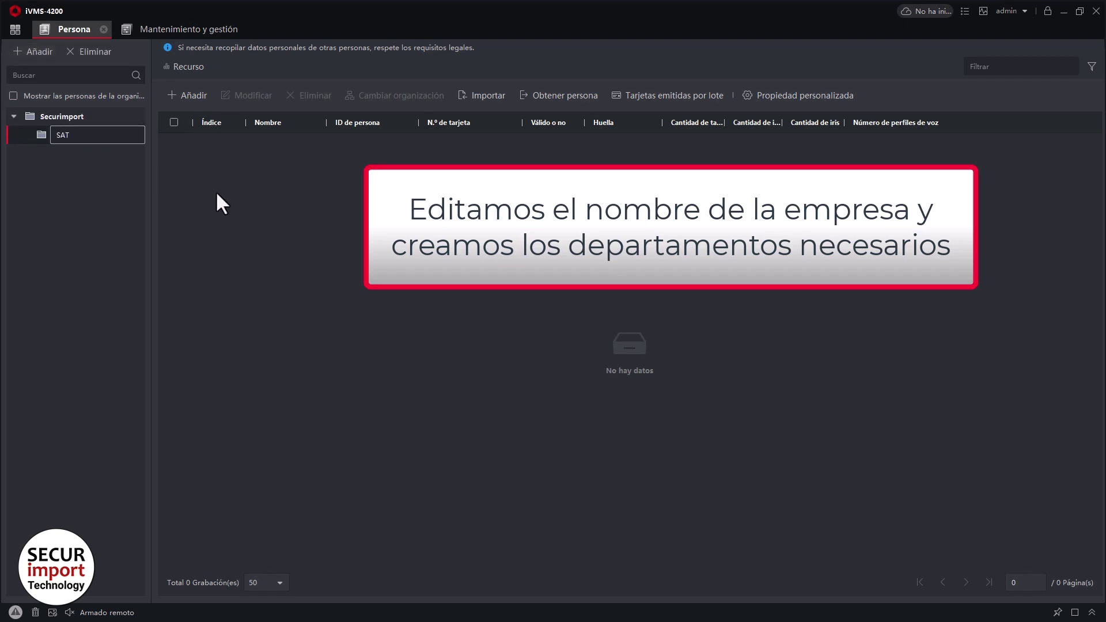
key("Return")
left_click(56, 115)
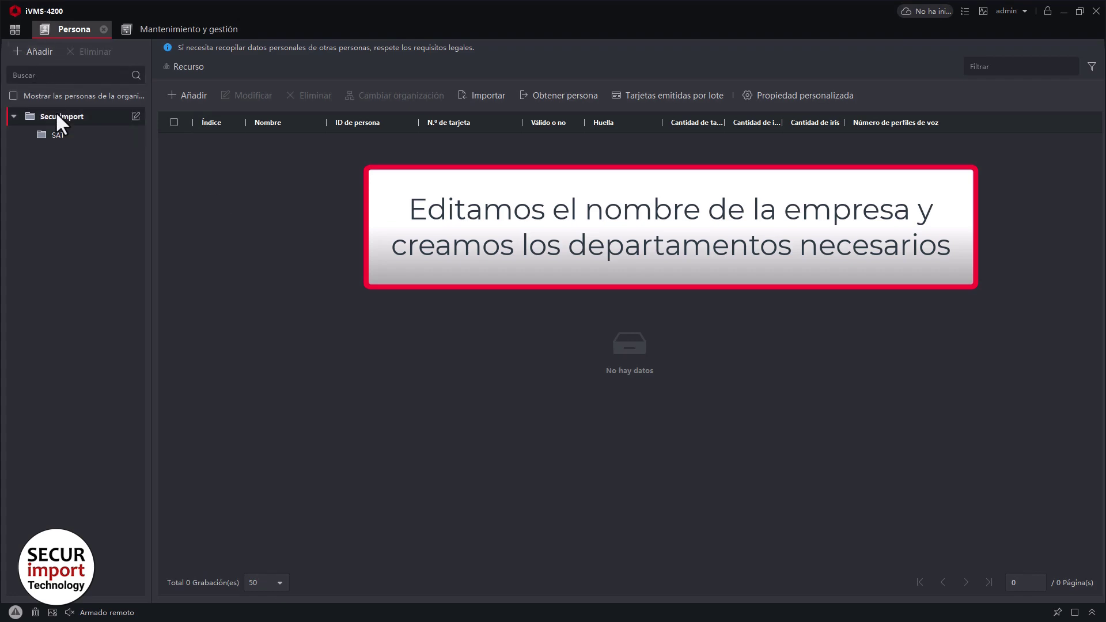
left_click(39, 51)
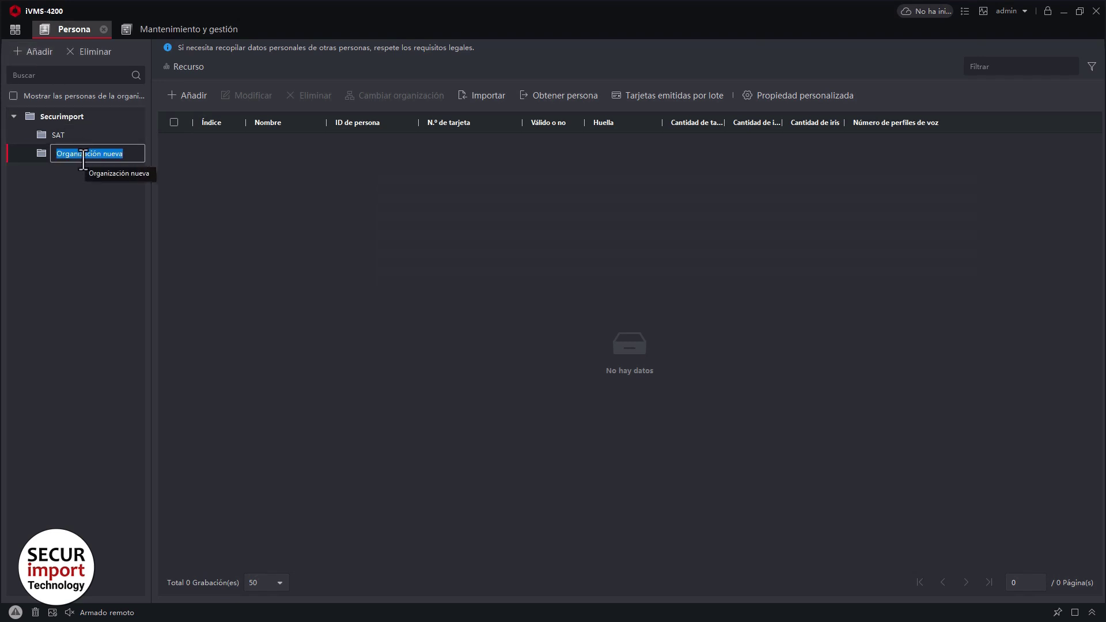
type("Administración")
double_click(83, 161)
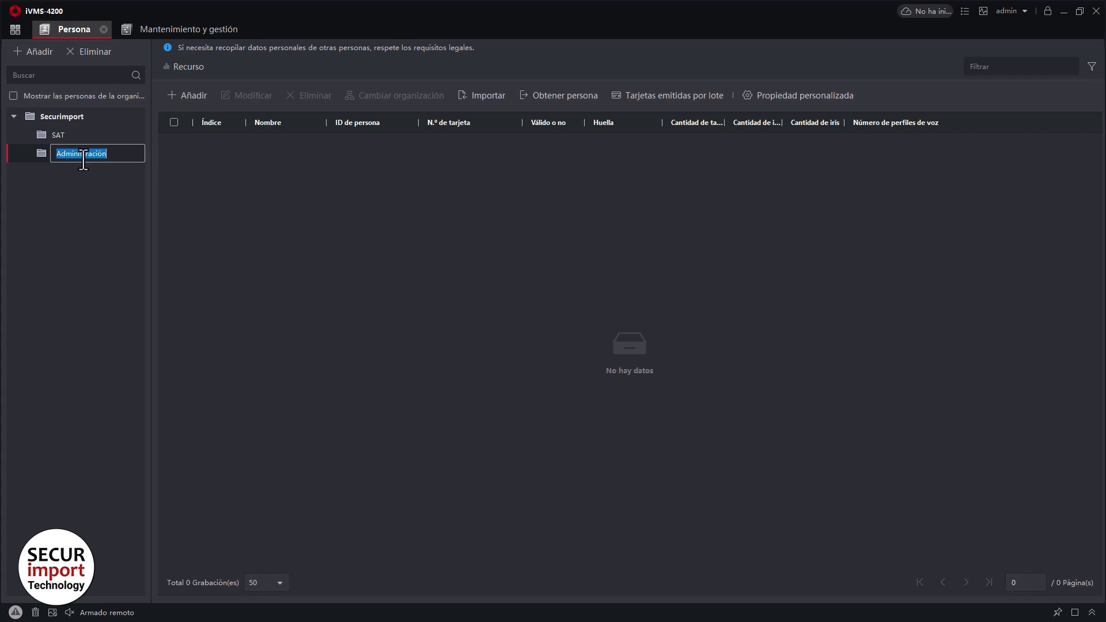
key("Return")
left_click(72, 134)
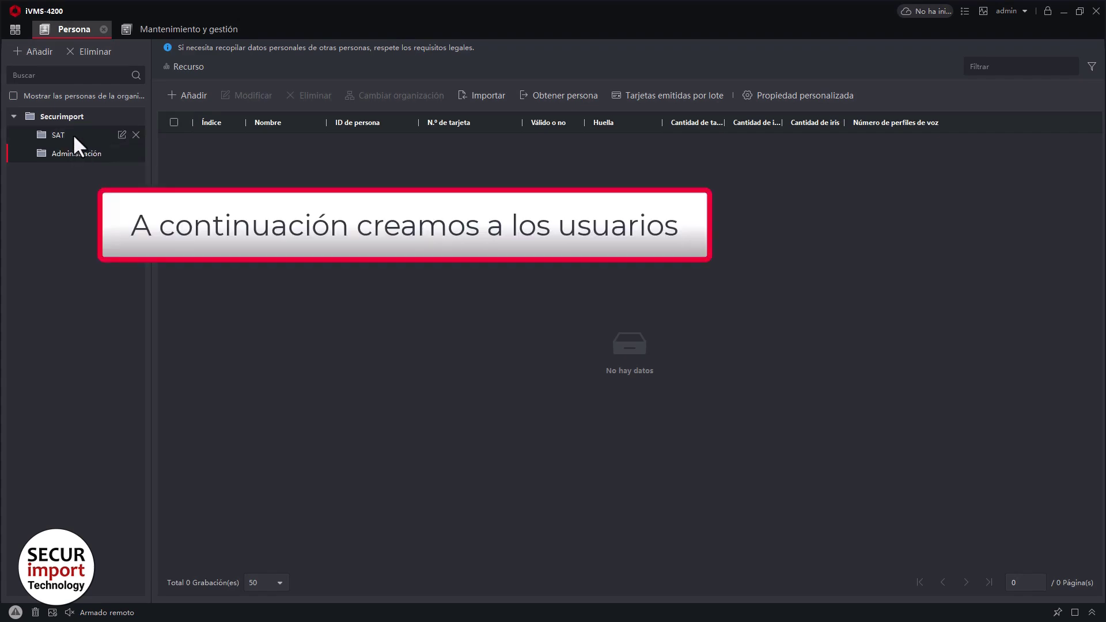
left_click(184, 98)
left_click(926, 127)
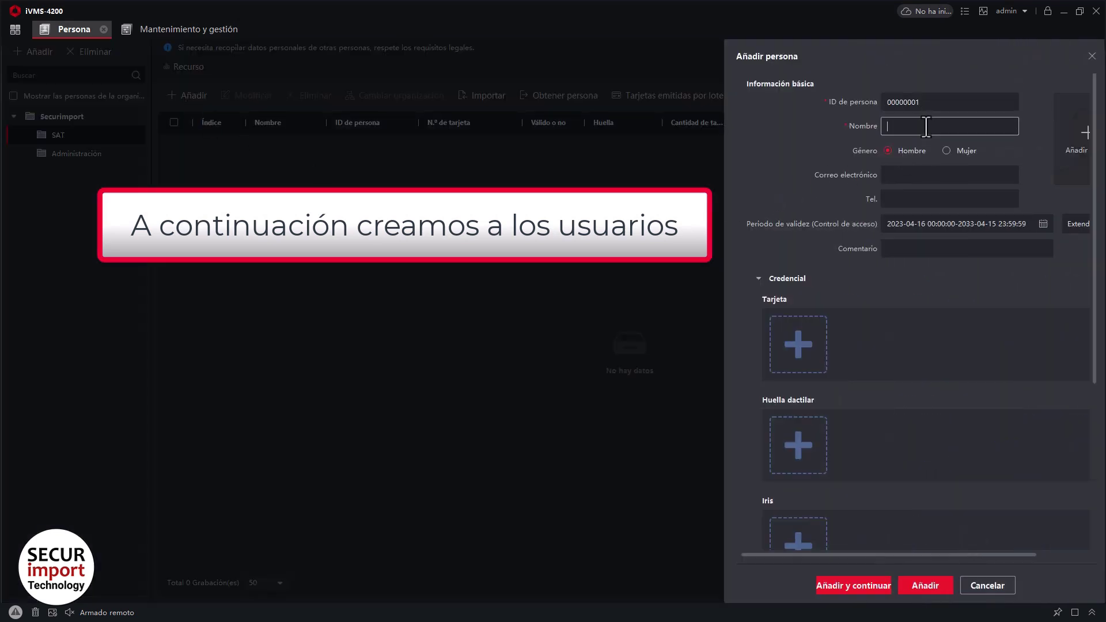
type("Pablo")
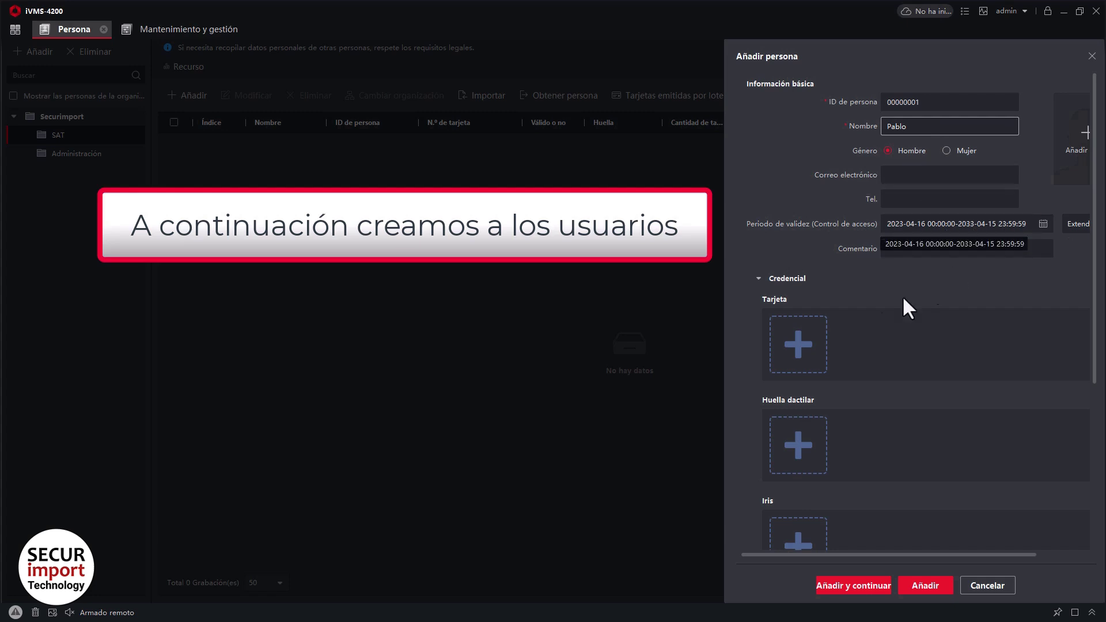
left_click(803, 344)
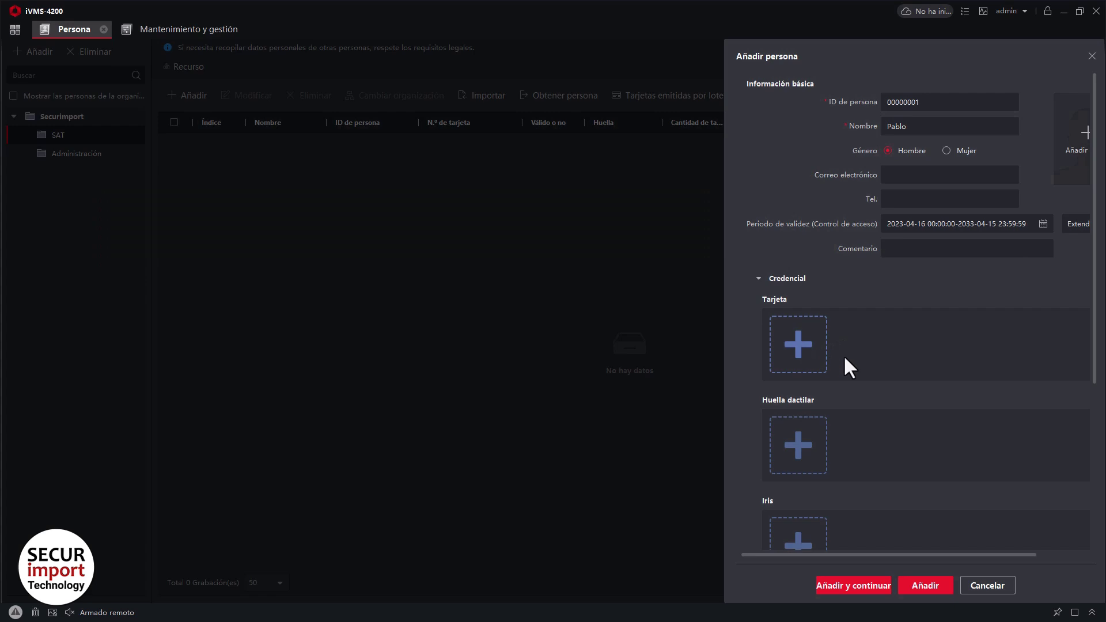
left_click(572, 302)
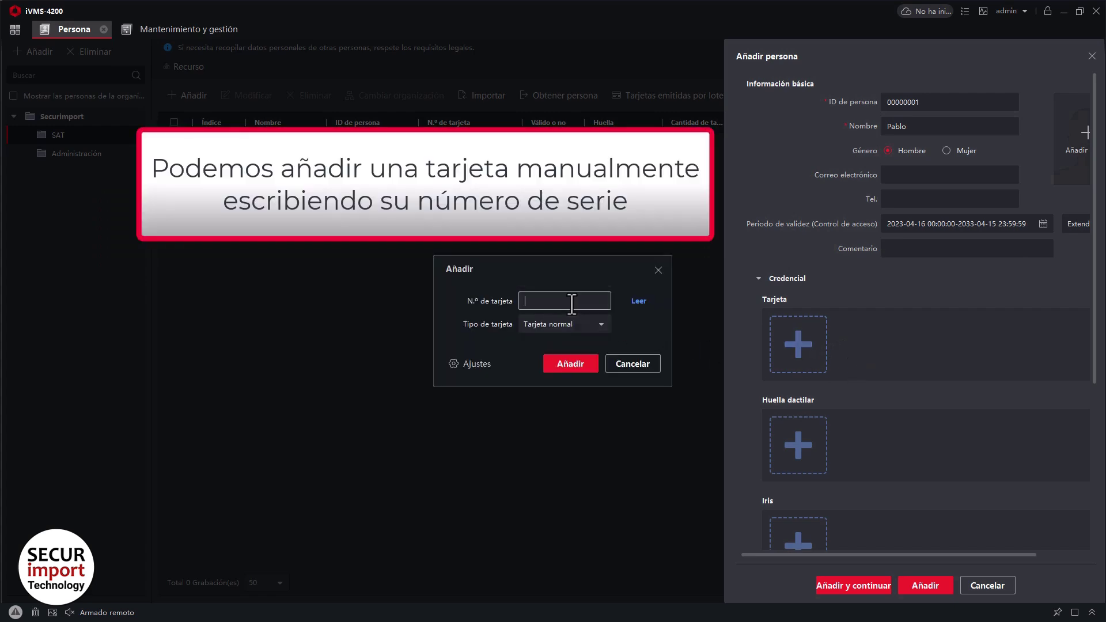
left_click(565, 363)
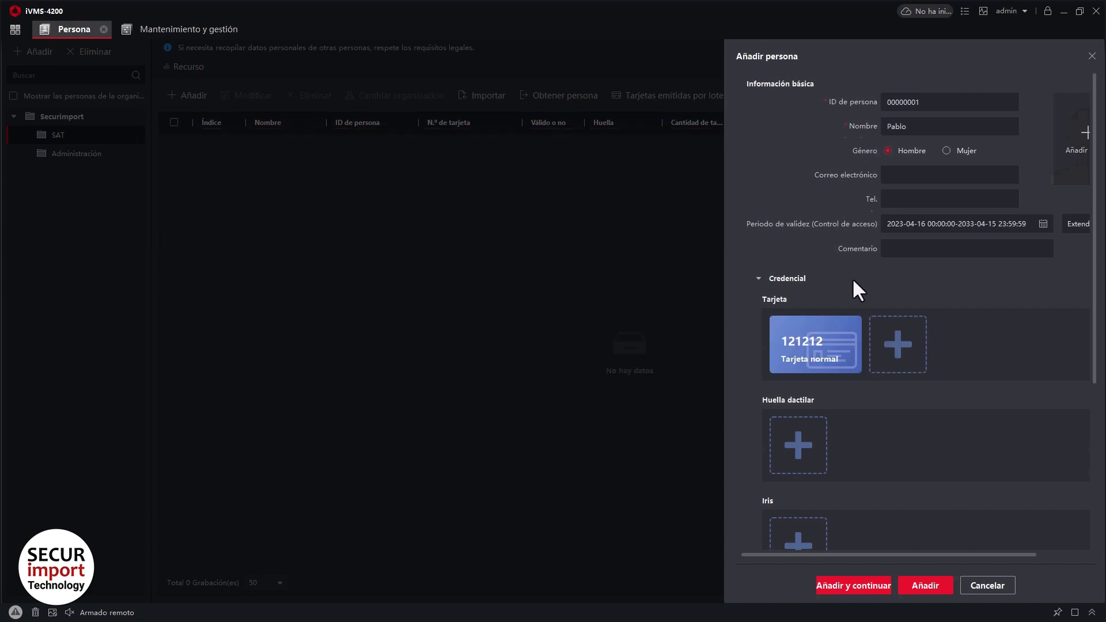
scroll(856, 293, "down", 3)
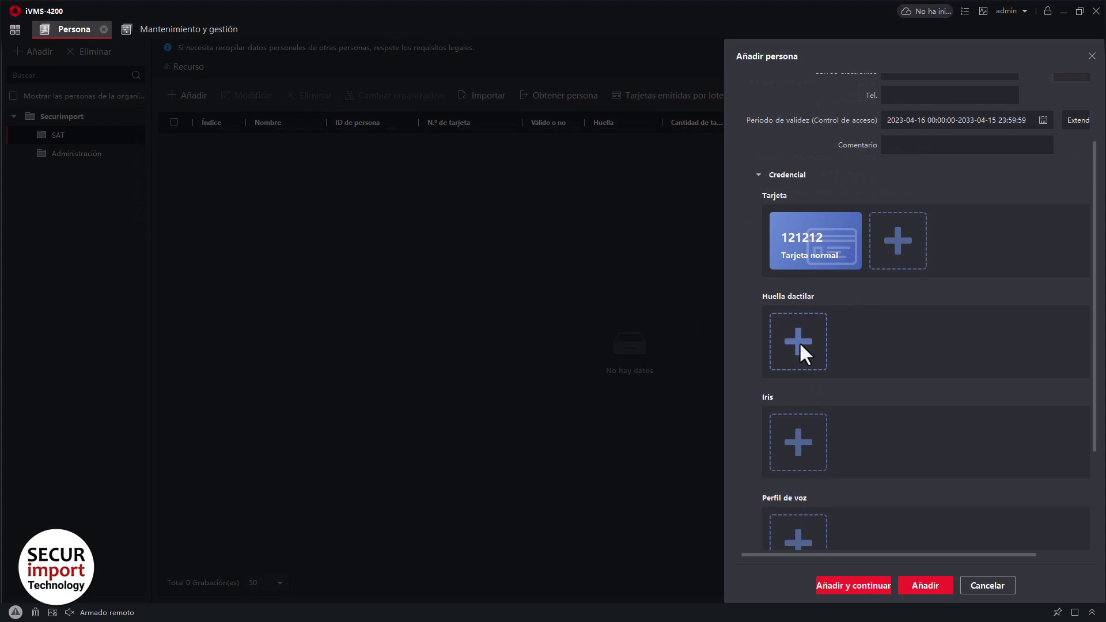
Capture the person's fingerprint using the Control Acceso device as the reader.
left_click(801, 346)
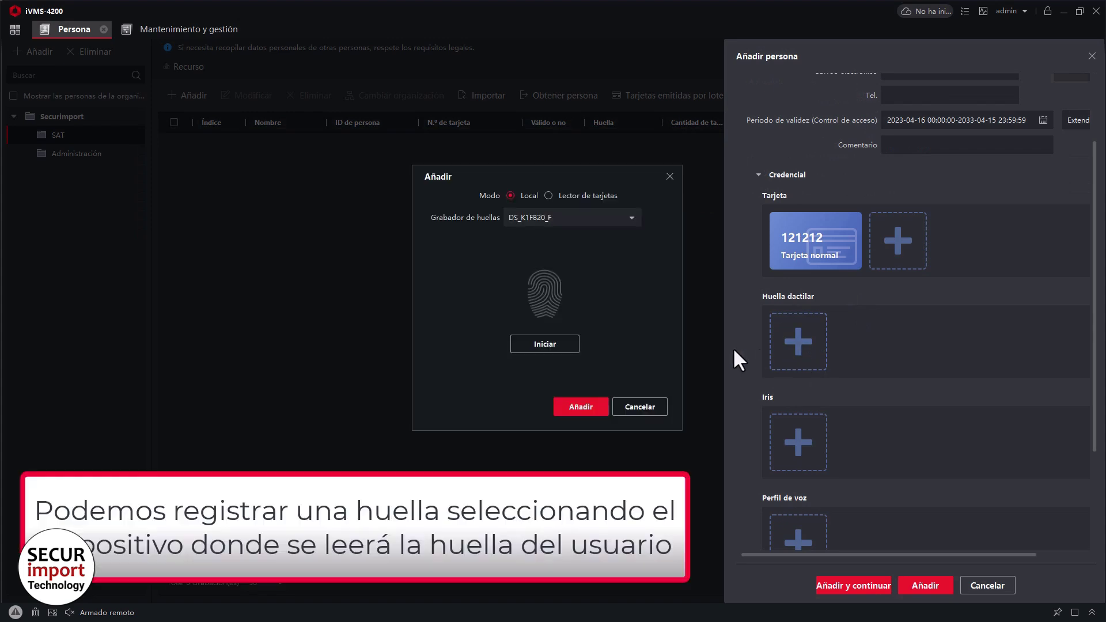
left_click(564, 199)
left_click(577, 216)
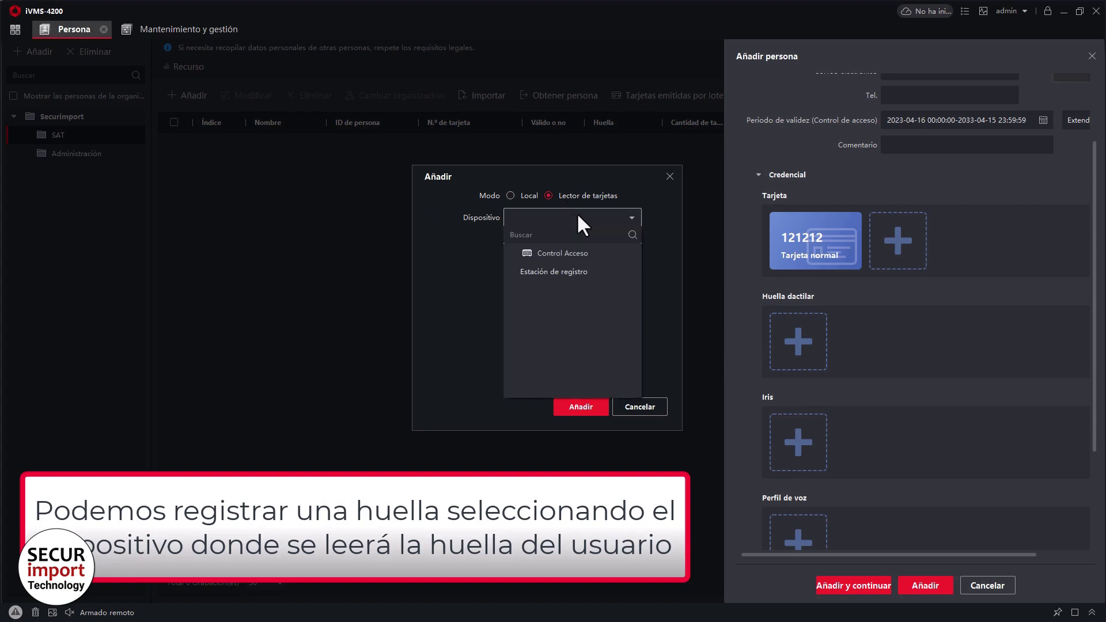
left_click(577, 253)
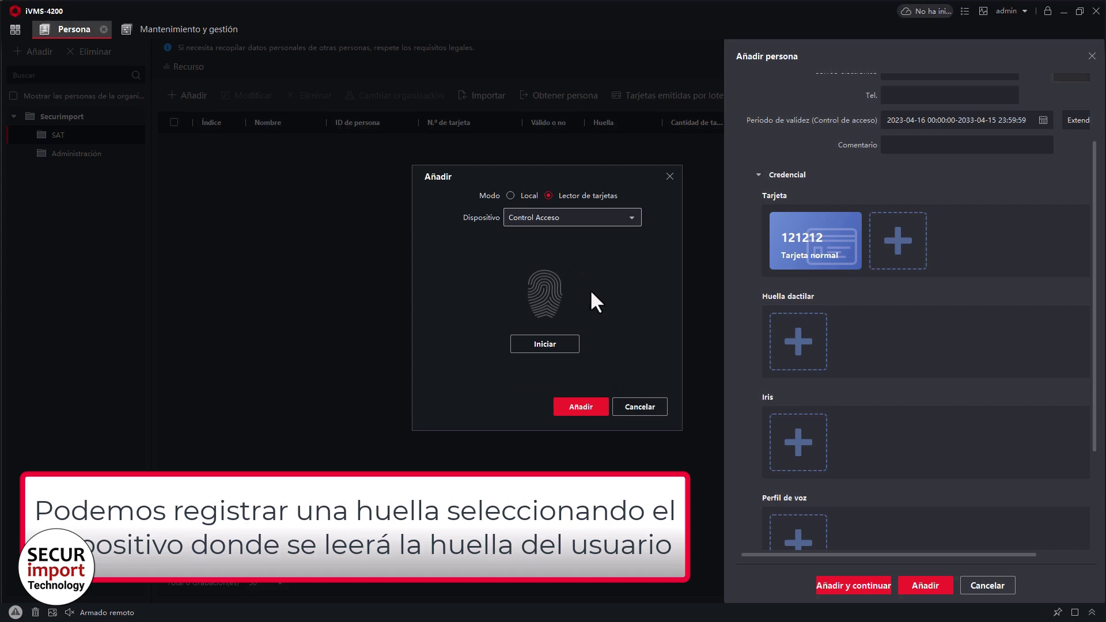
left_click(548, 341)
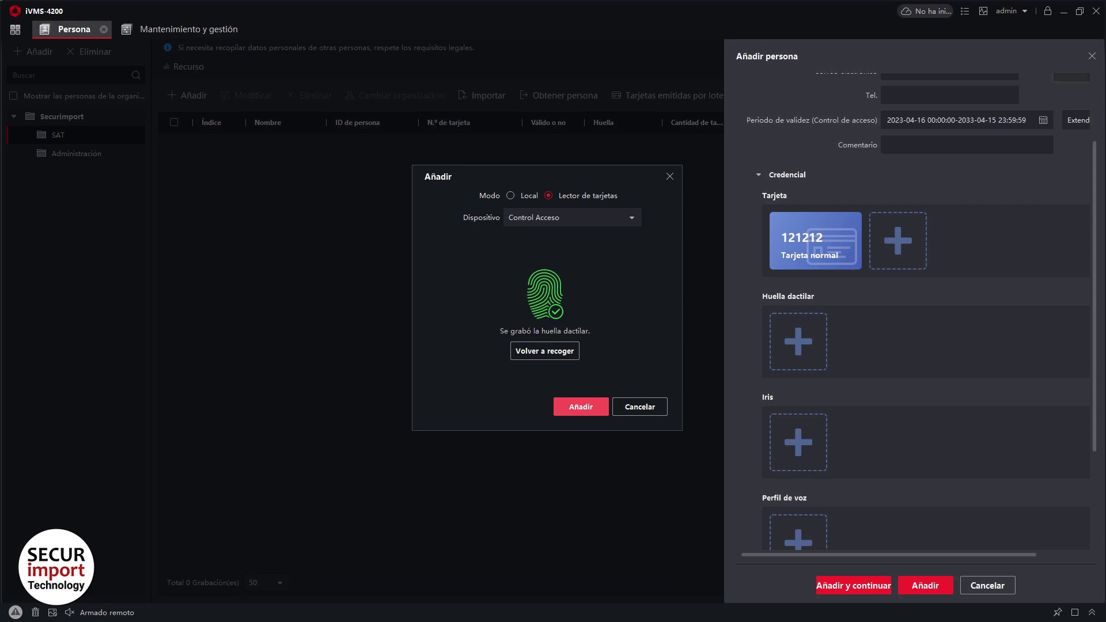
scroll(887, 364, "down", 3)
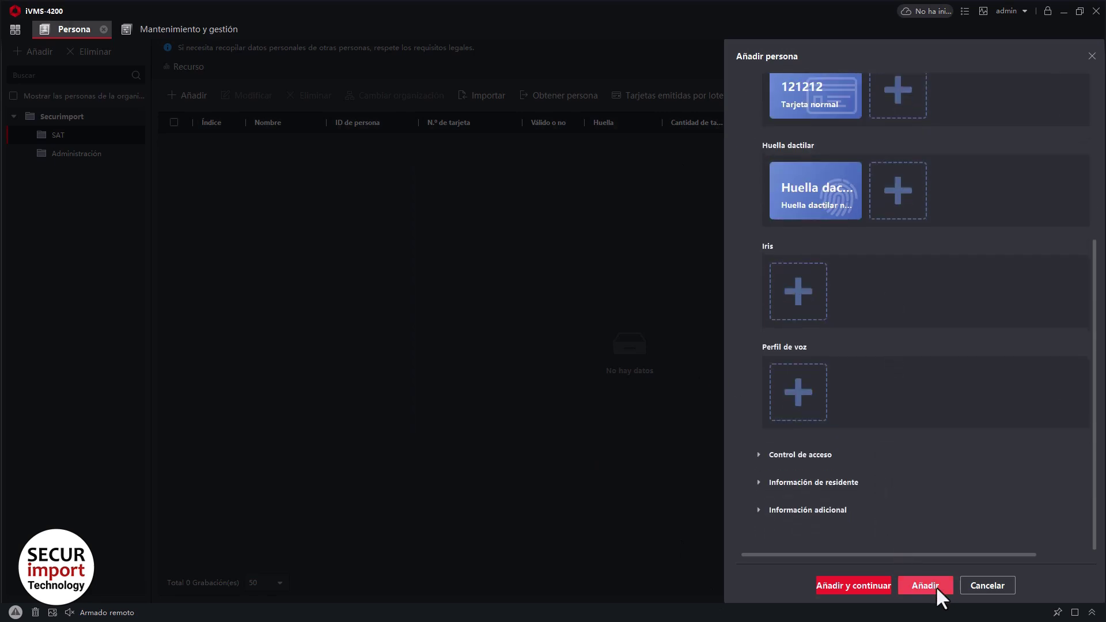
Save the first person and enter the second person's name.
left_click(859, 586)
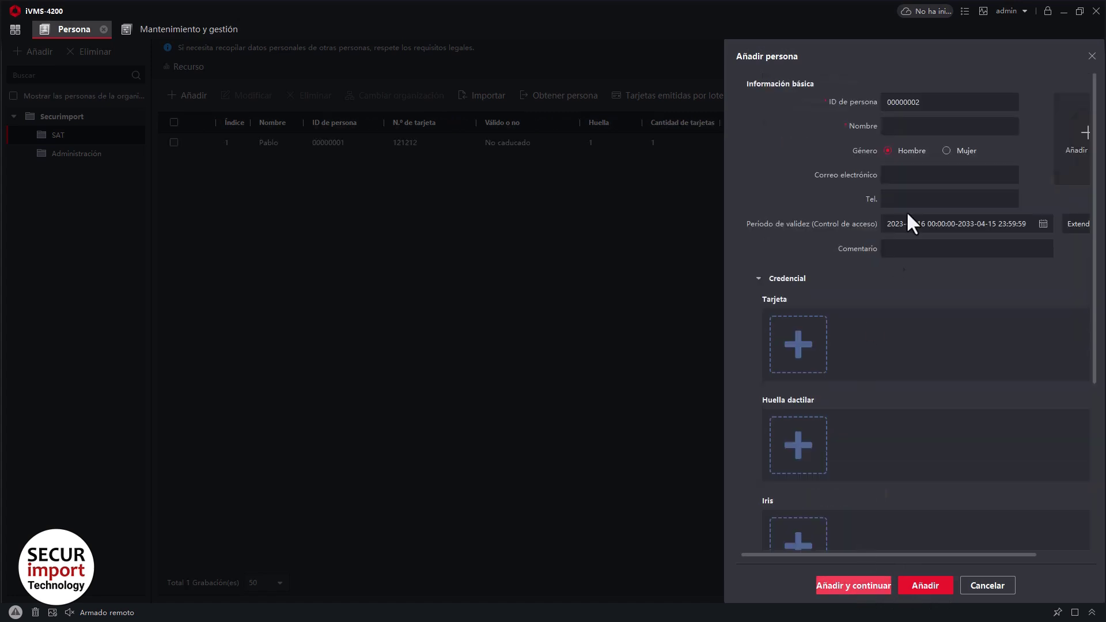
left_click(918, 127)
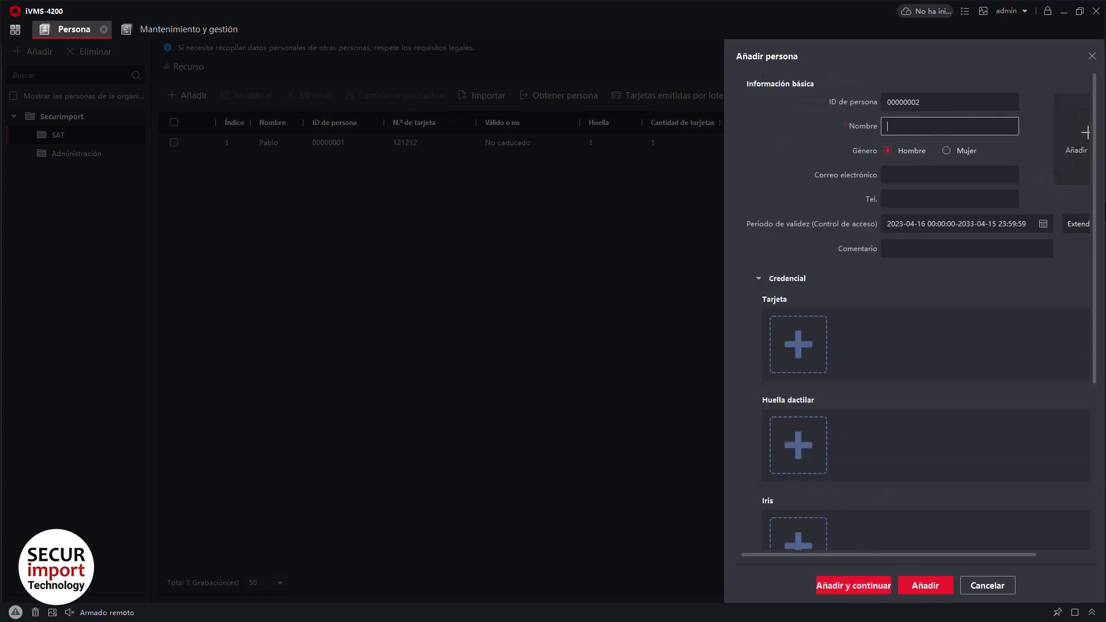
type("Jose")
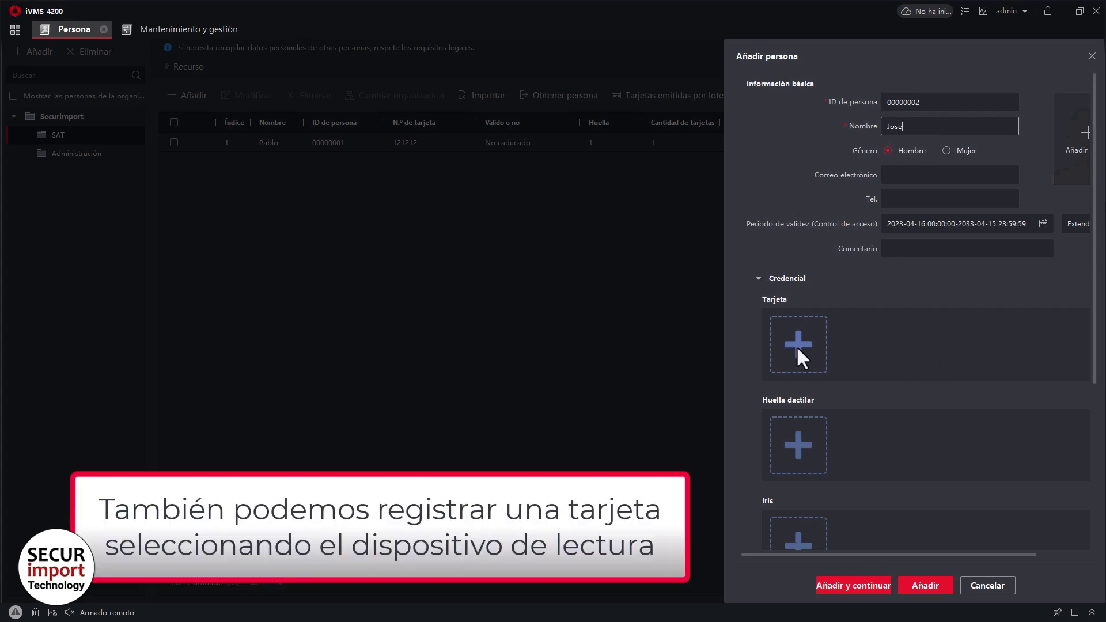
left_click(800, 358)
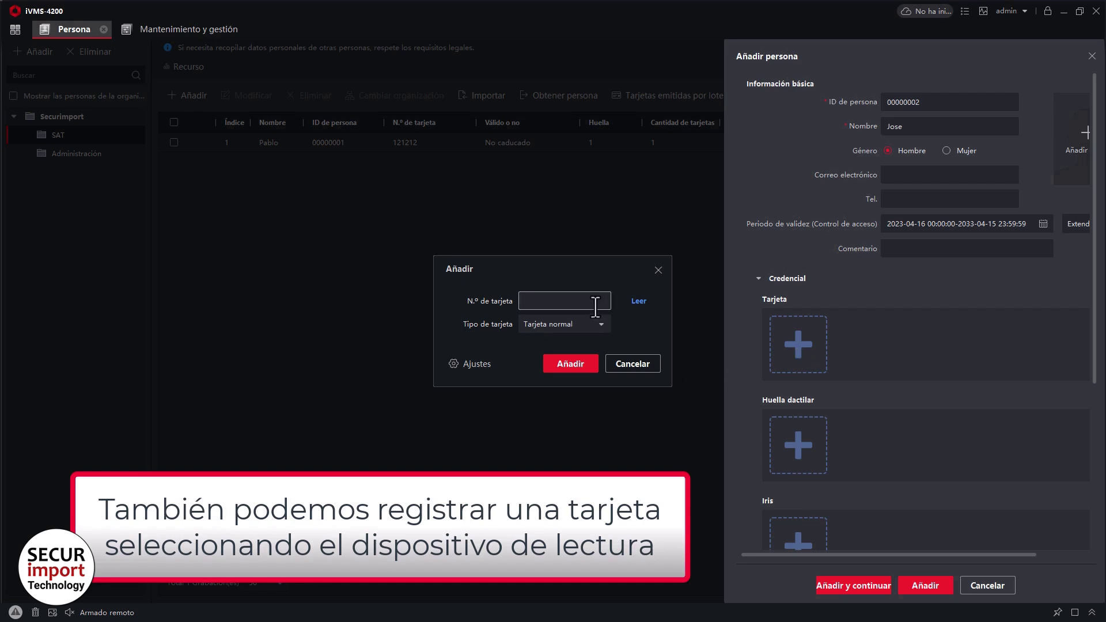
left_click(474, 362)
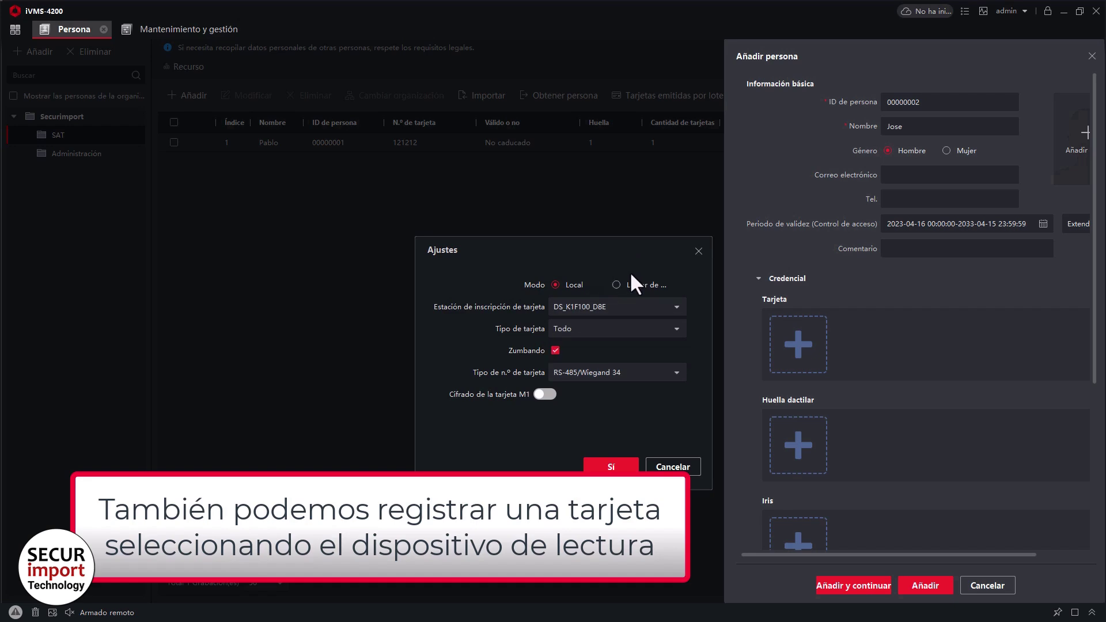
left_click(629, 291)
left_click(616, 304)
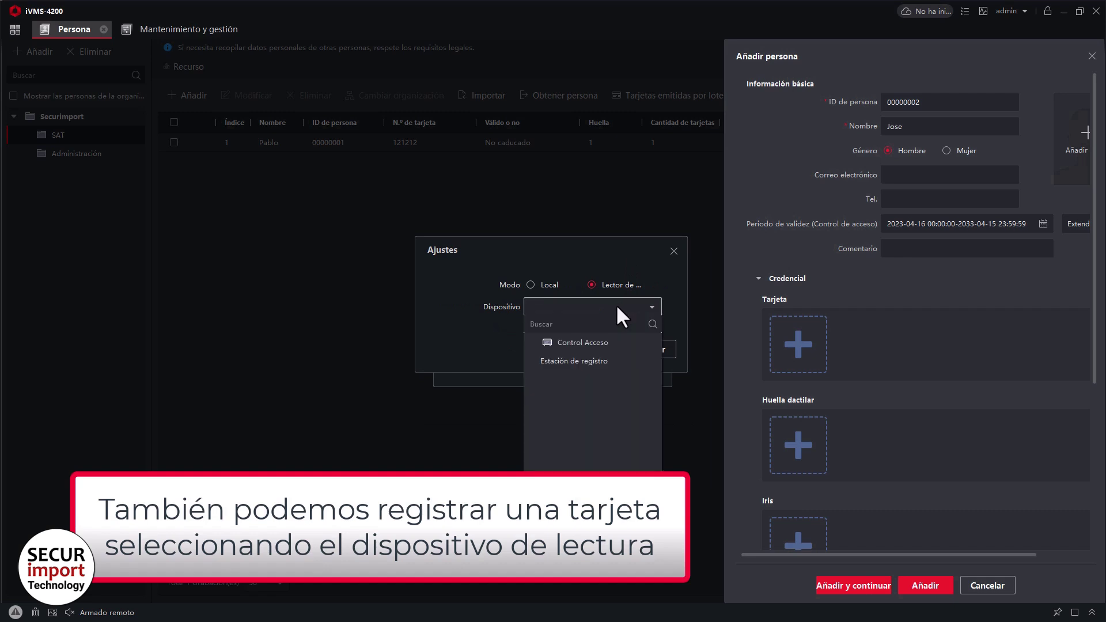
left_click(599, 341)
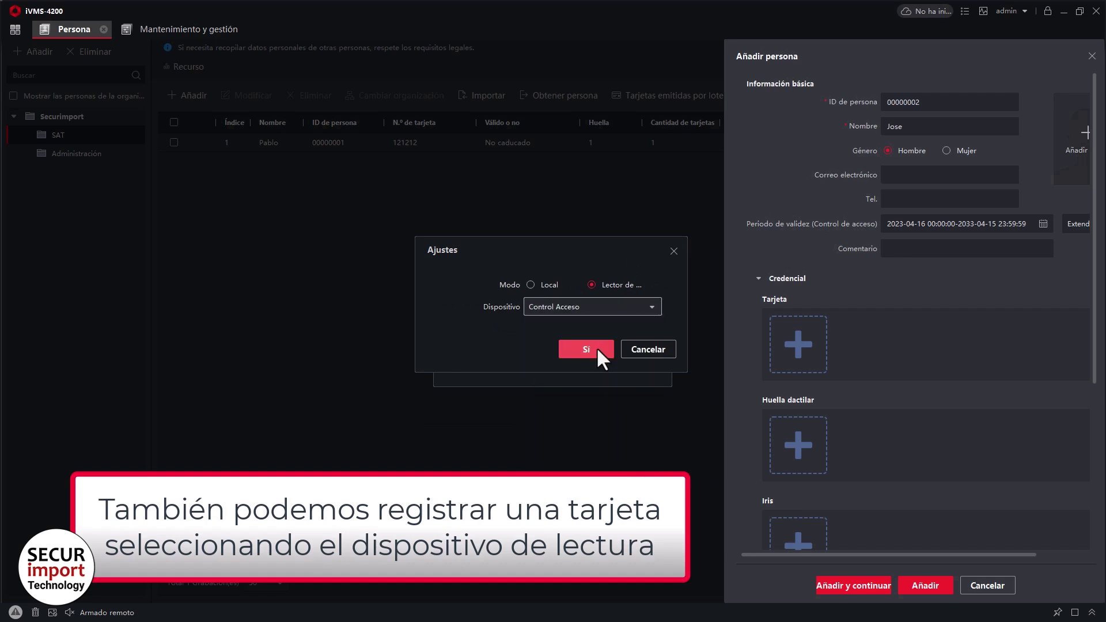
left_click(597, 346)
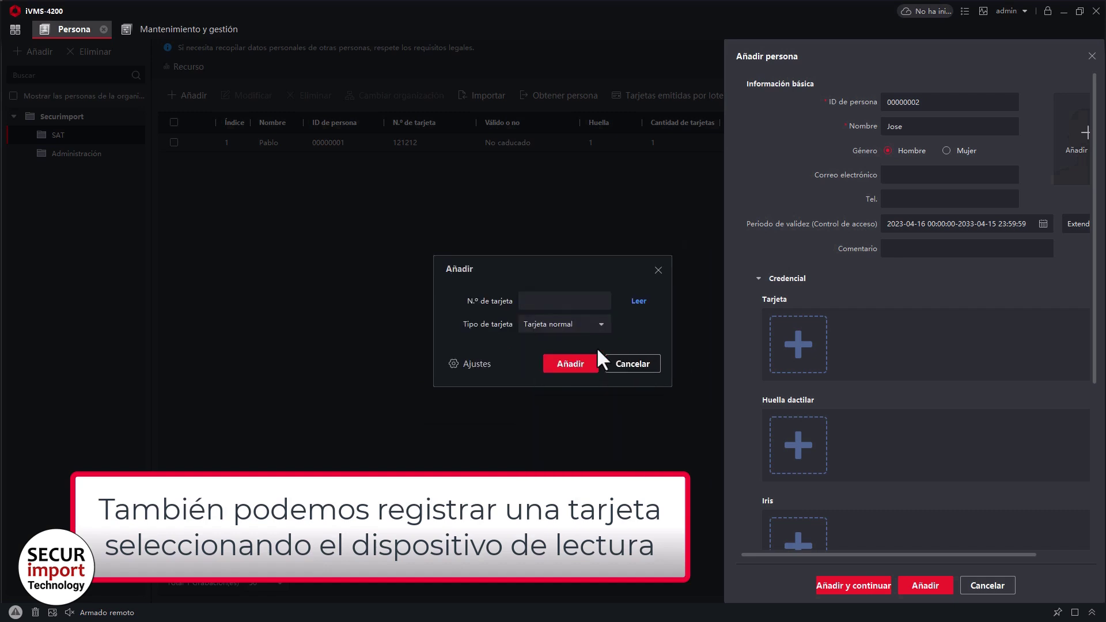
left_click(642, 300)
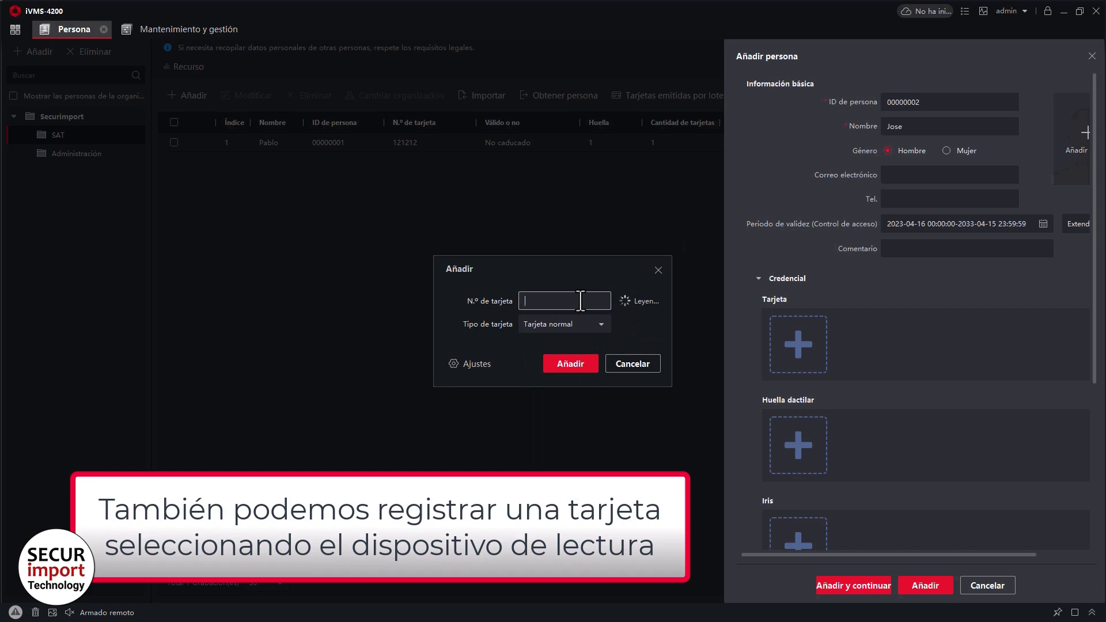
left_click(574, 364)
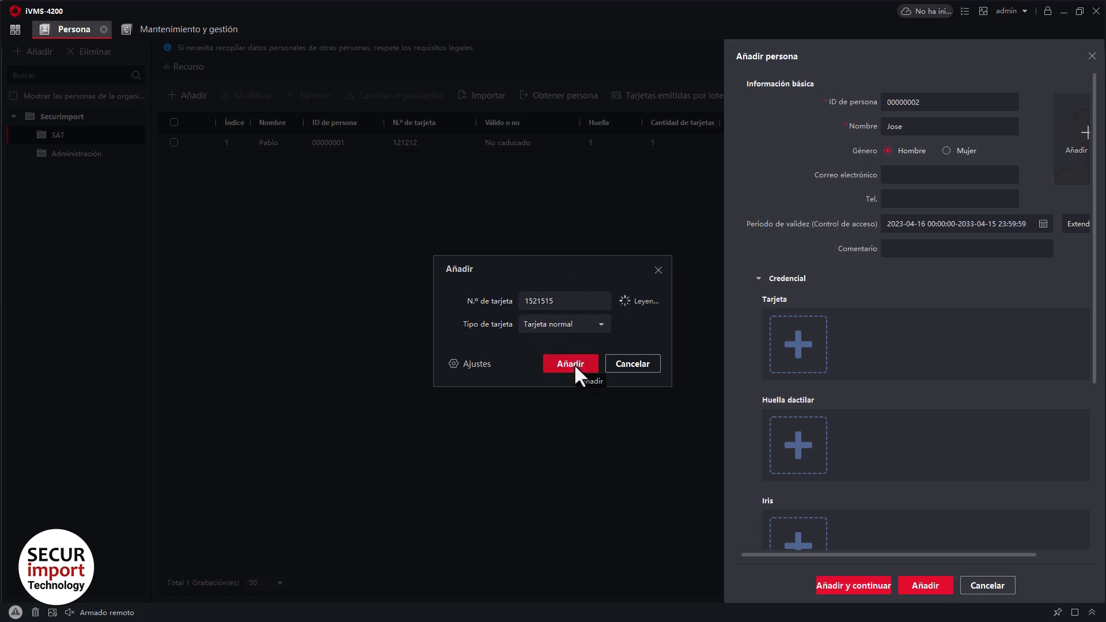
scroll(759, 385, "down", 5)
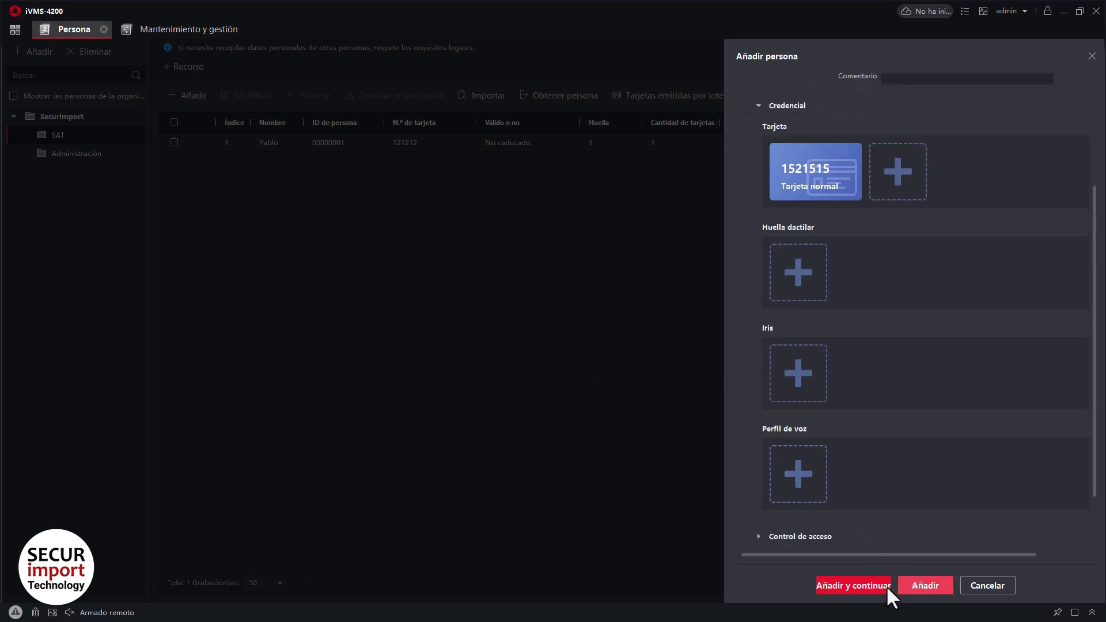
left_click(867, 582)
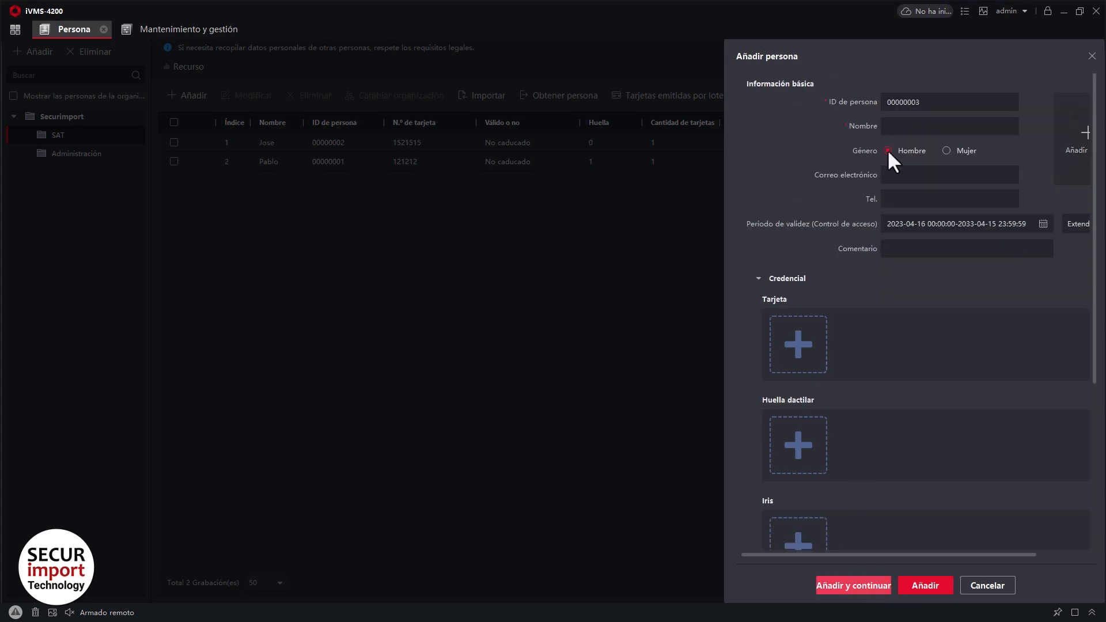
Enter the third person's name and set access validity to end 30 April 2033.
left_click(906, 135)
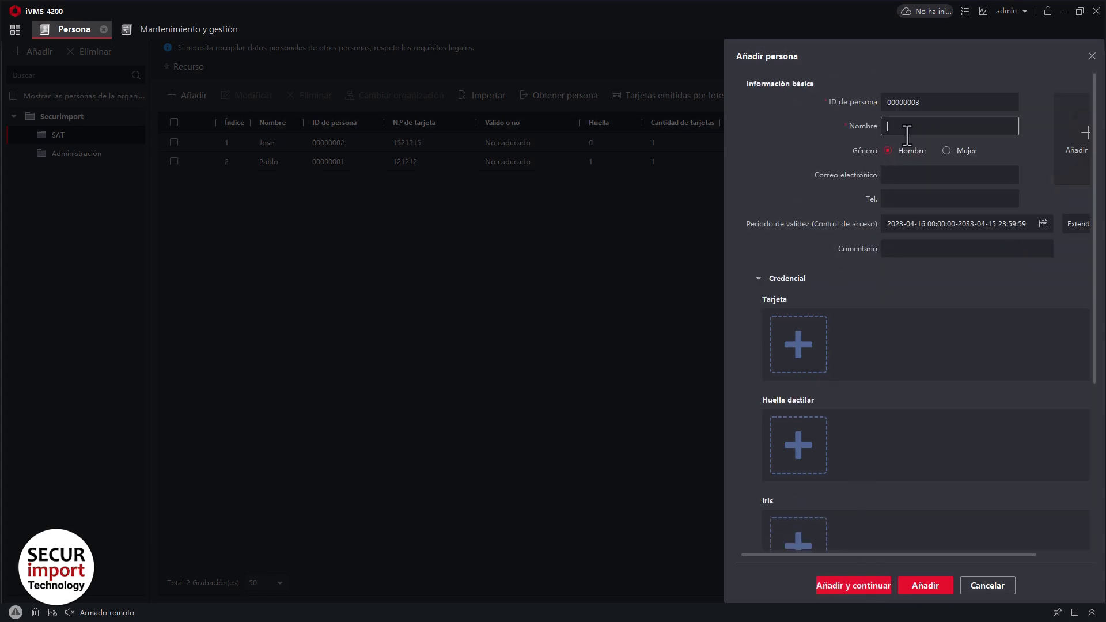
left_click(977, 140)
left_click(963, 128)
type("Sergio")
left_click(1043, 224)
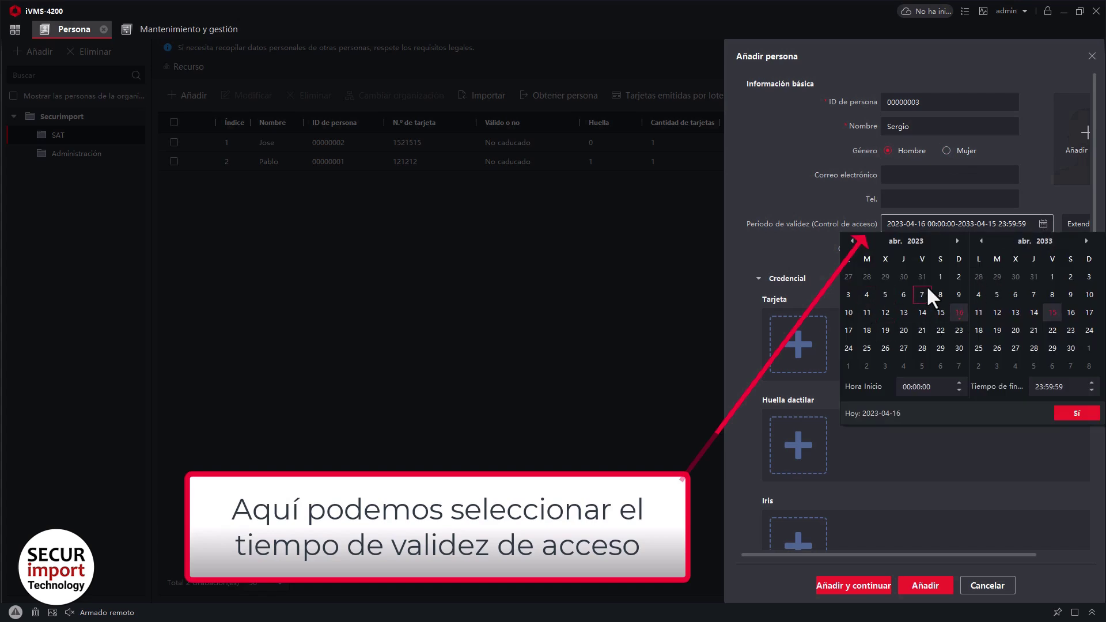
left_click(1070, 348)
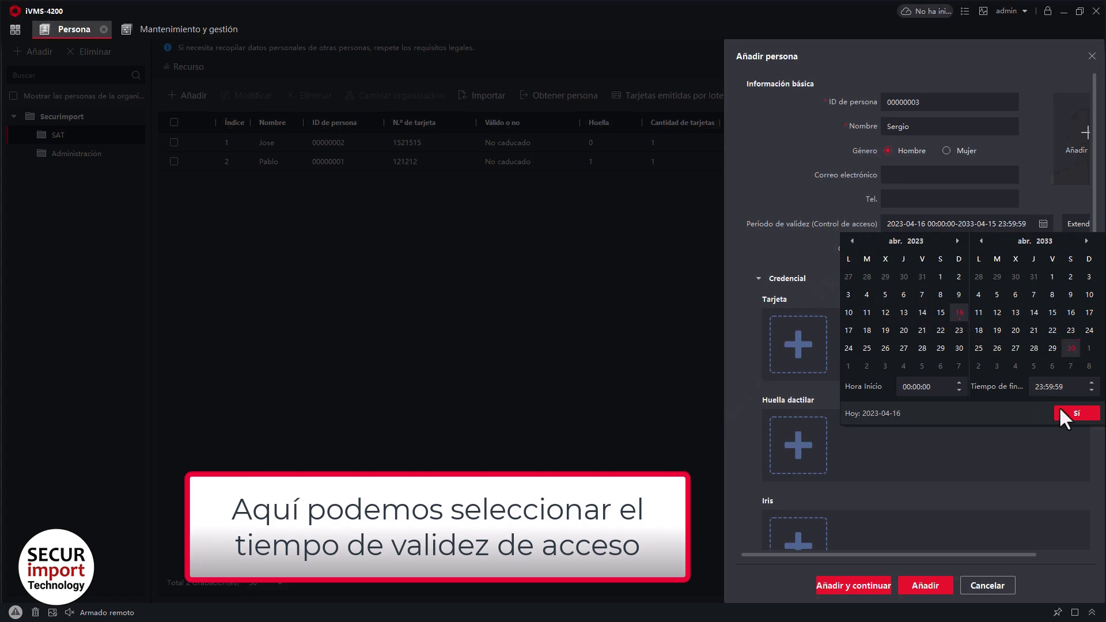
left_click(1073, 413)
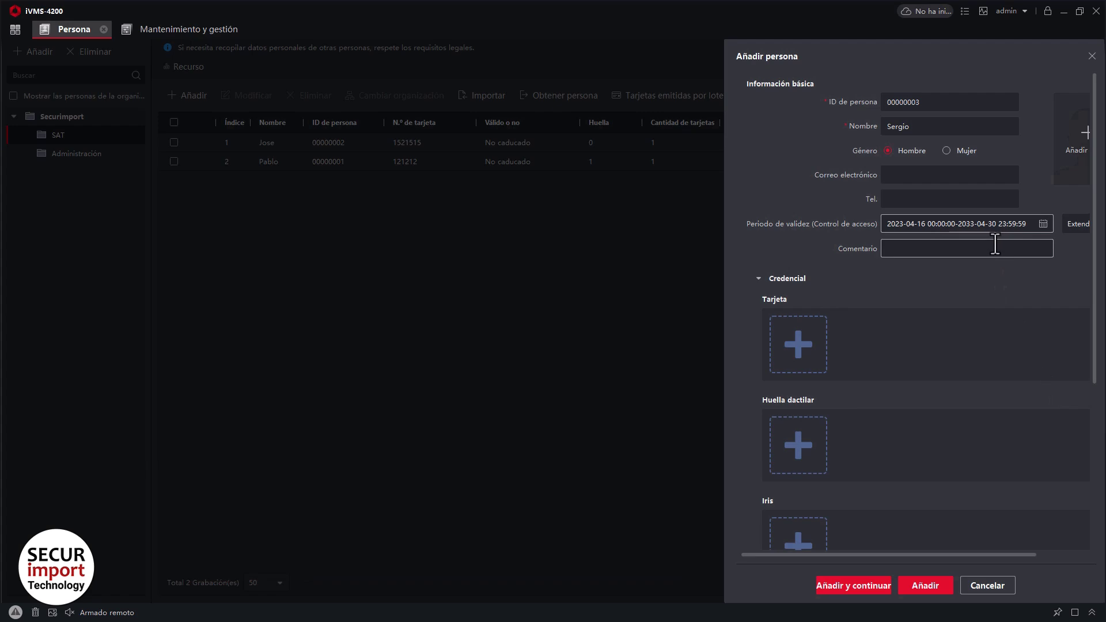
scroll(865, 288, "down", 2)
left_click(798, 269)
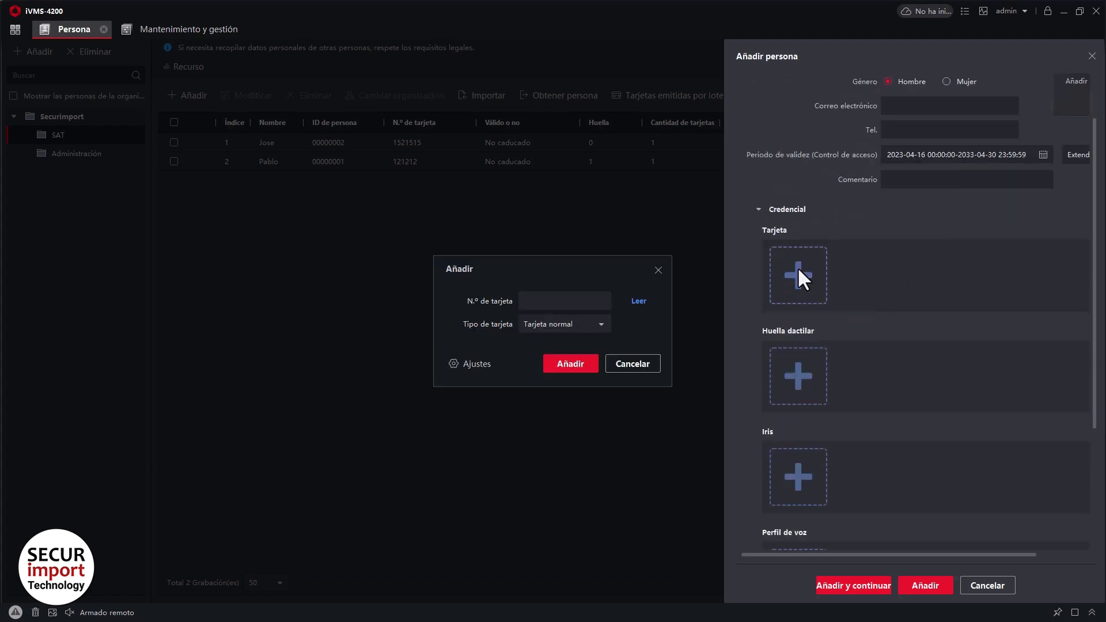
left_click(584, 296)
left_click(581, 362)
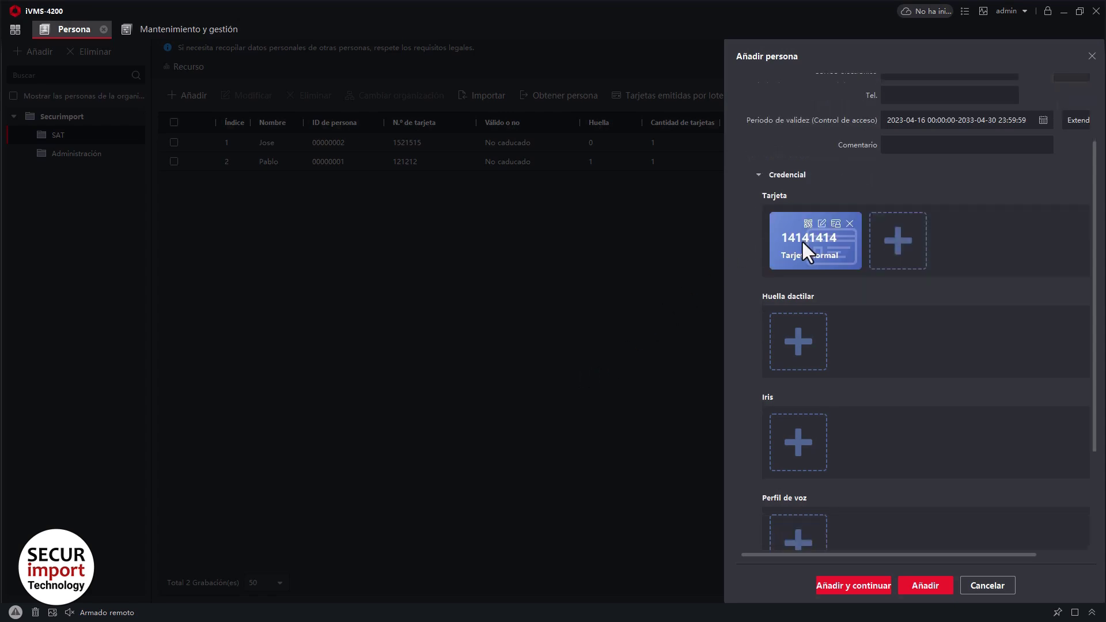
scroll(802, 244, "down", 3)
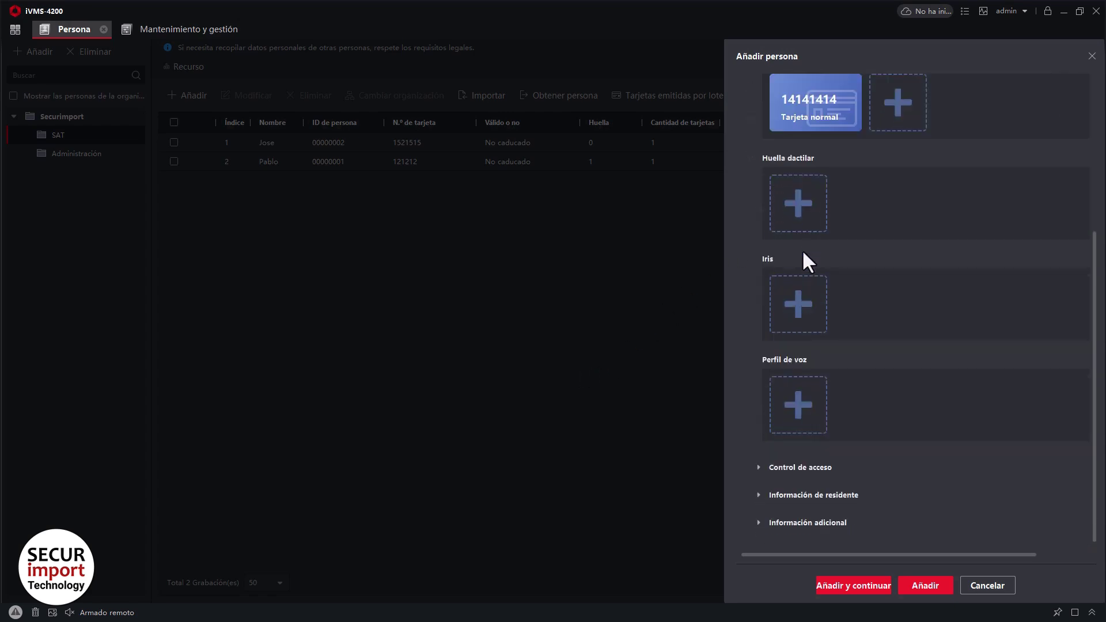
left_click(924, 587)
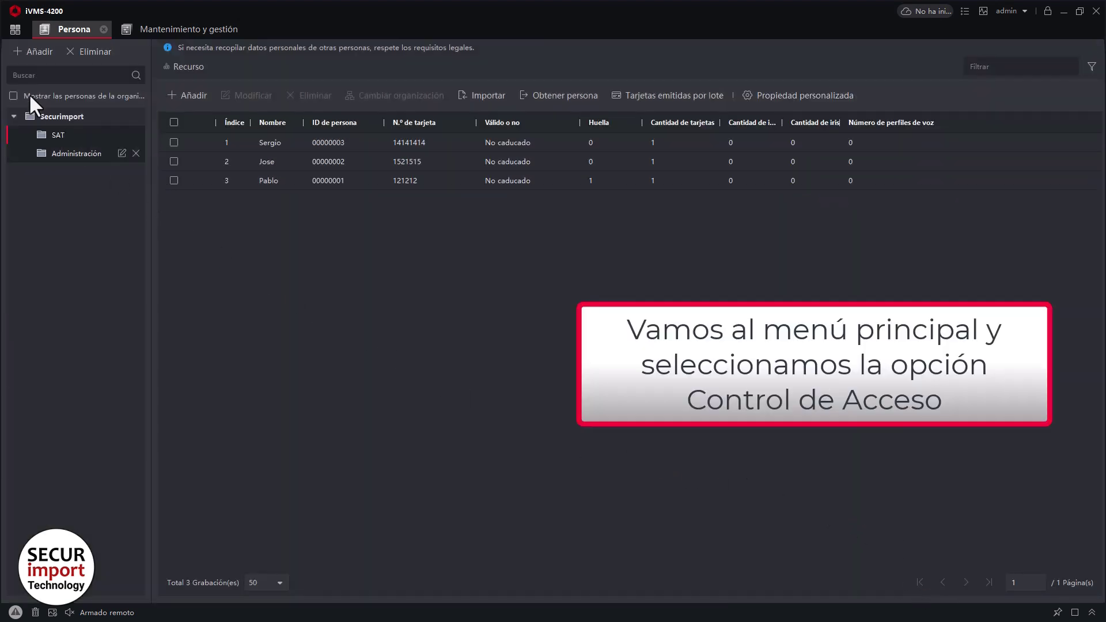
Go to Control de acceso and show the Plantilla schedule templates page.
left_click(15, 29)
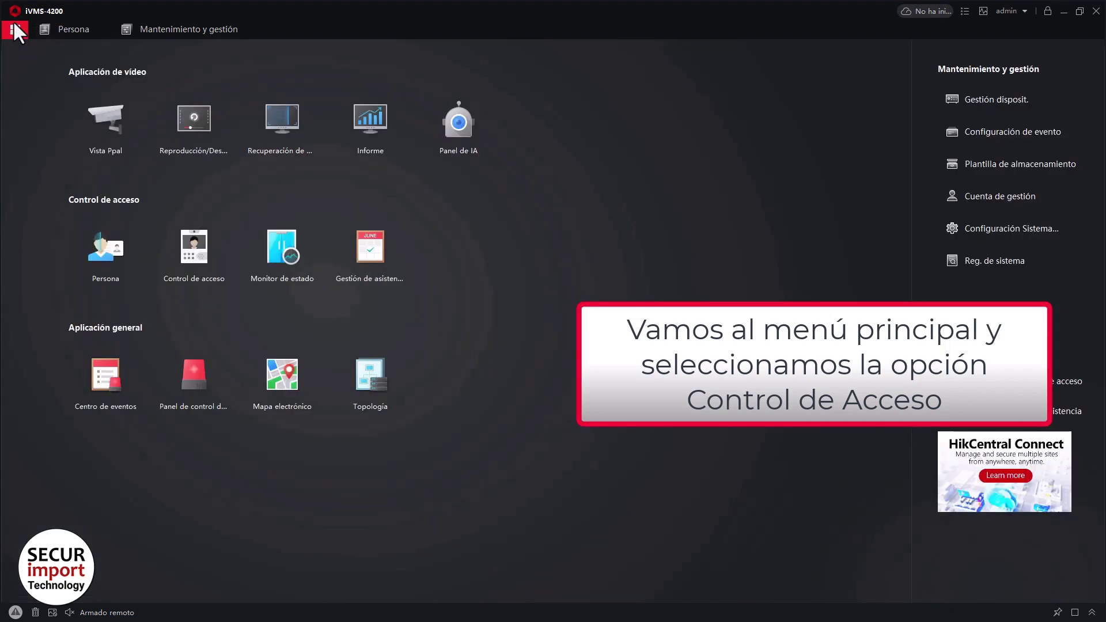
left_click(199, 246)
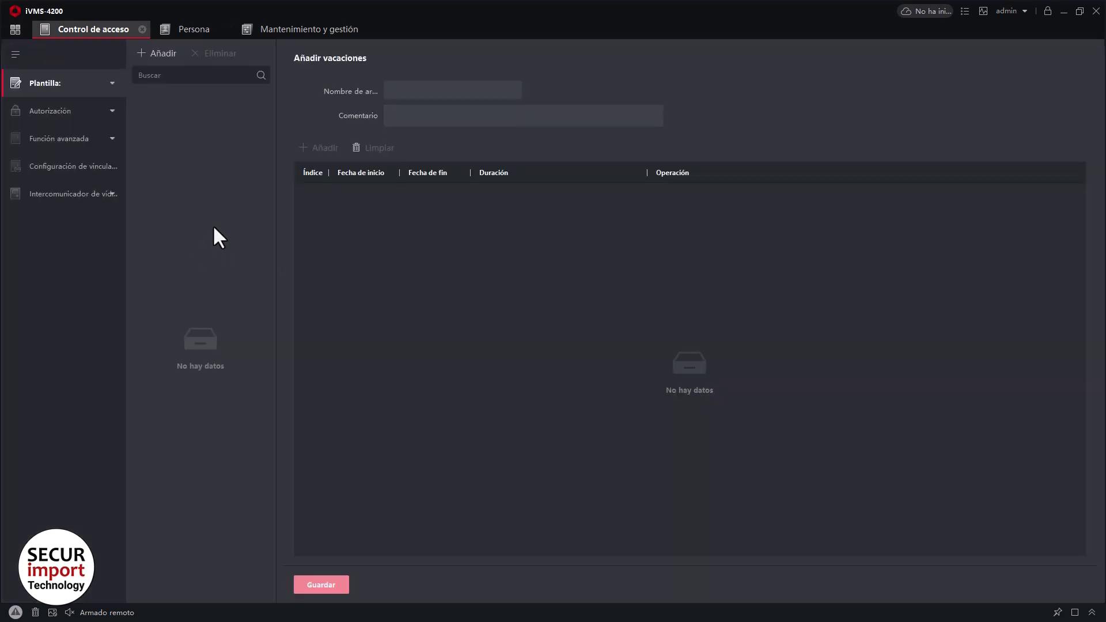
left_click(109, 83)
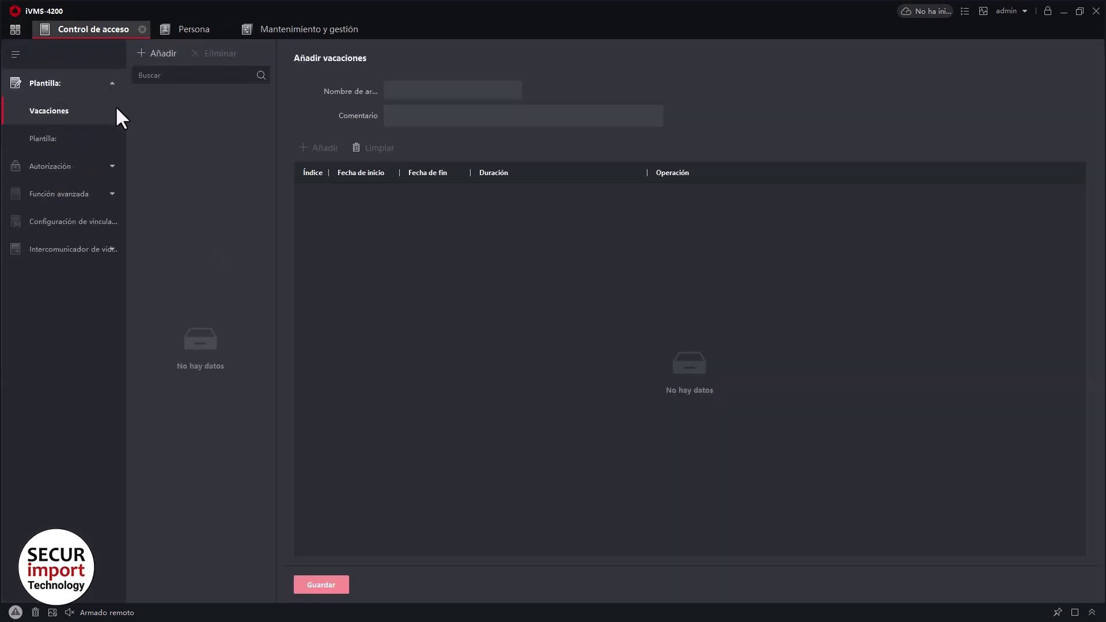
left_click(68, 139)
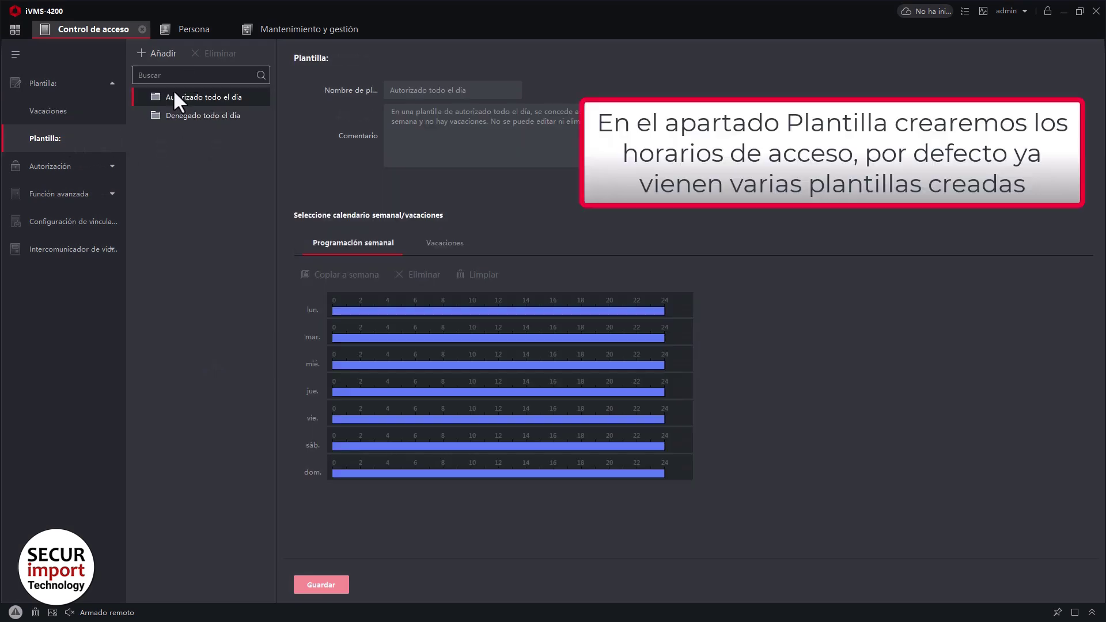
Add a schedule template, renaming Plantilla nueva1 to 'Horario Oficina' with comment 'Horario Oficina Normal'.
left_click(156, 49)
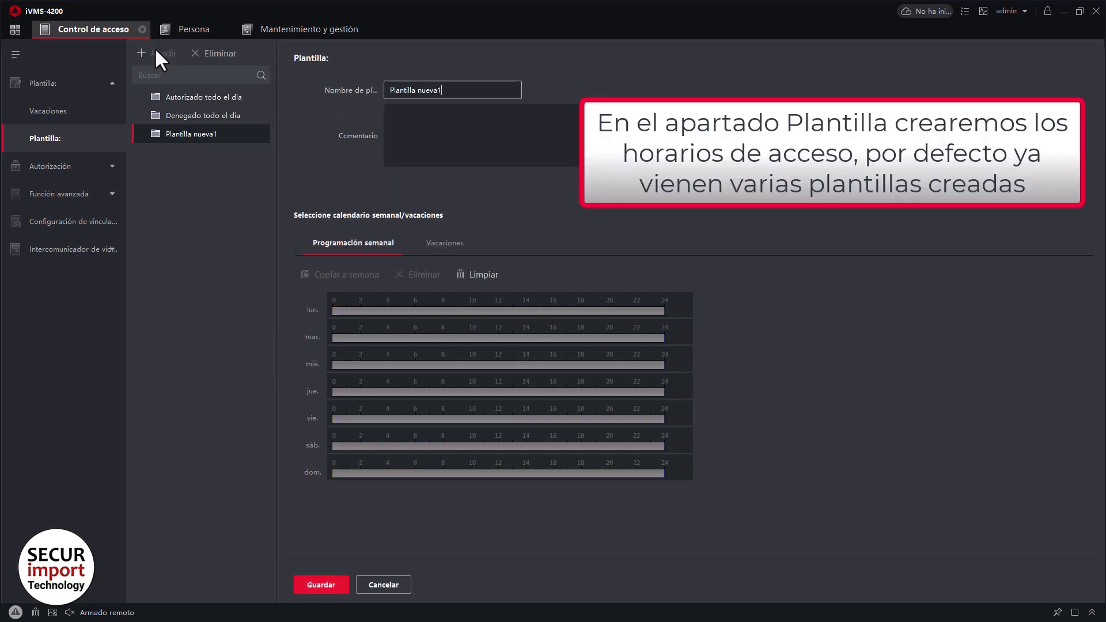
left_click_drag(452, 90, 333, 91)
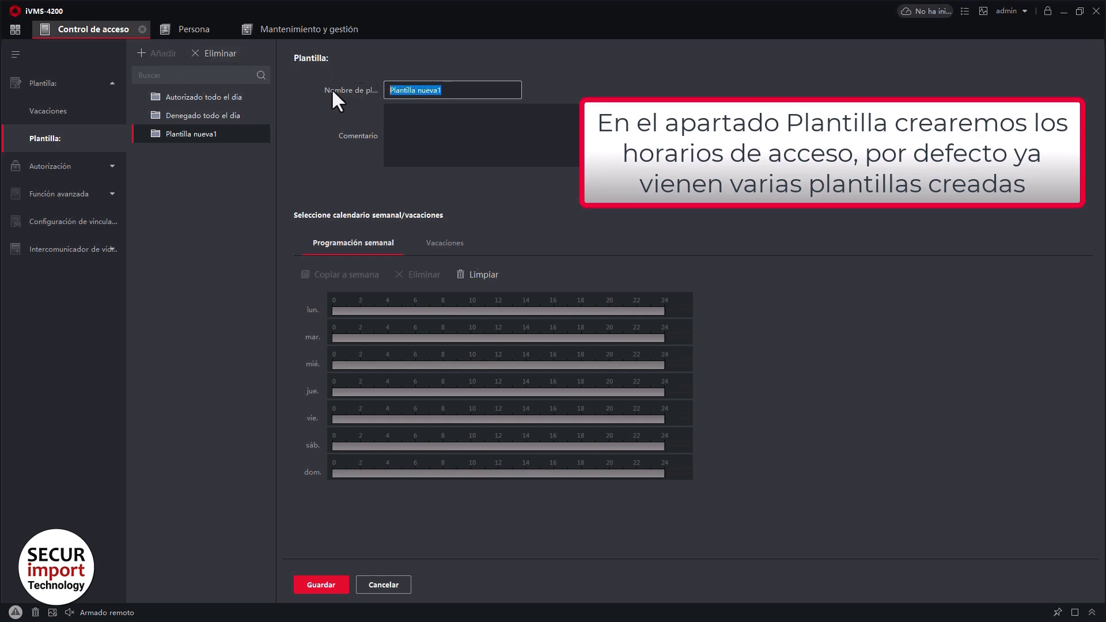
type("Horario Oficina")
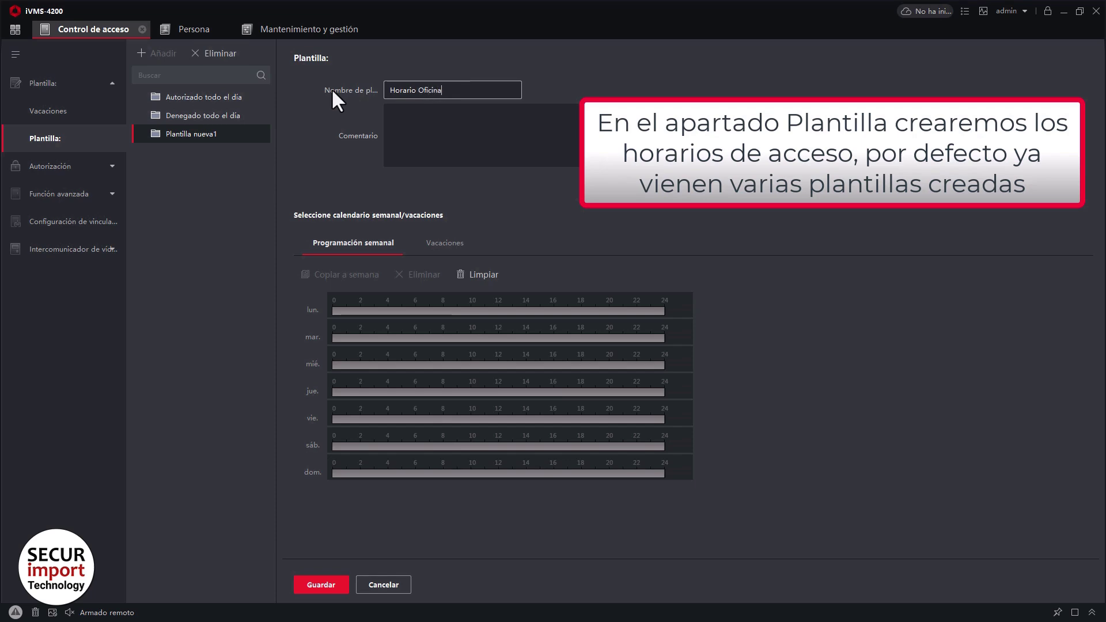
key("Tab")
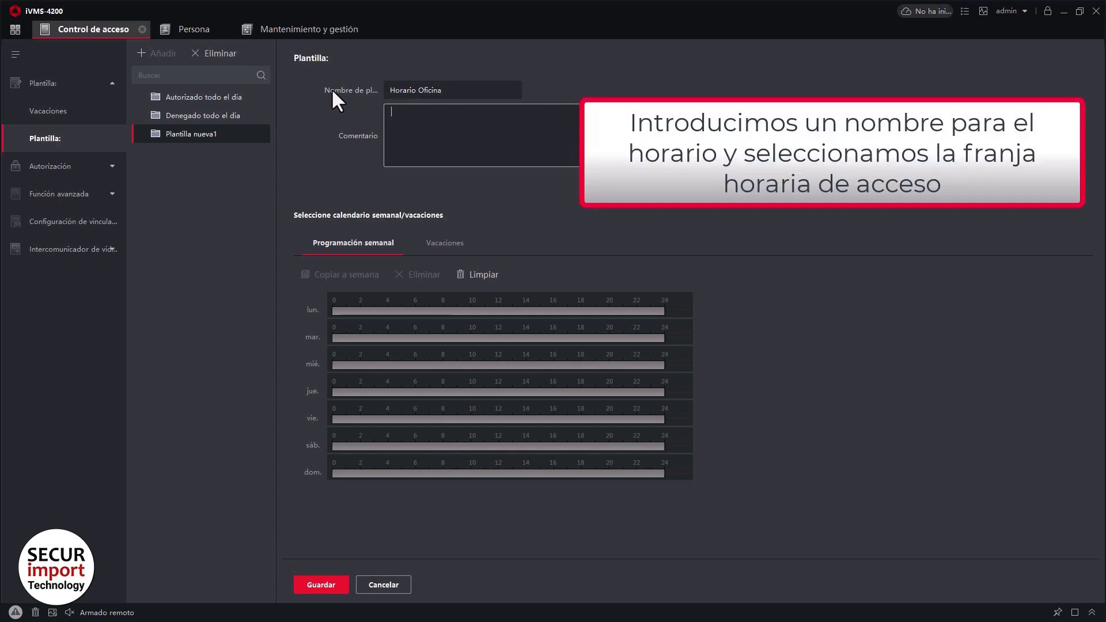
type("Horario Oficina Normal")
Set a Monday access period from 08:30 to 18:00.
left_click_drag(458, 311, 462, 311)
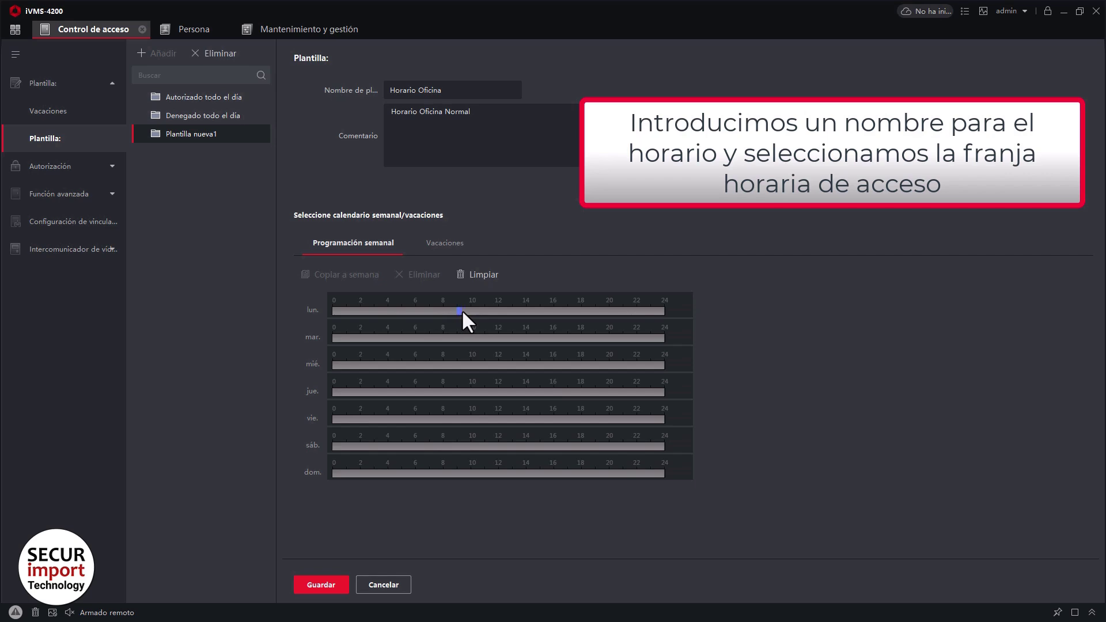
left_click(568, 312)
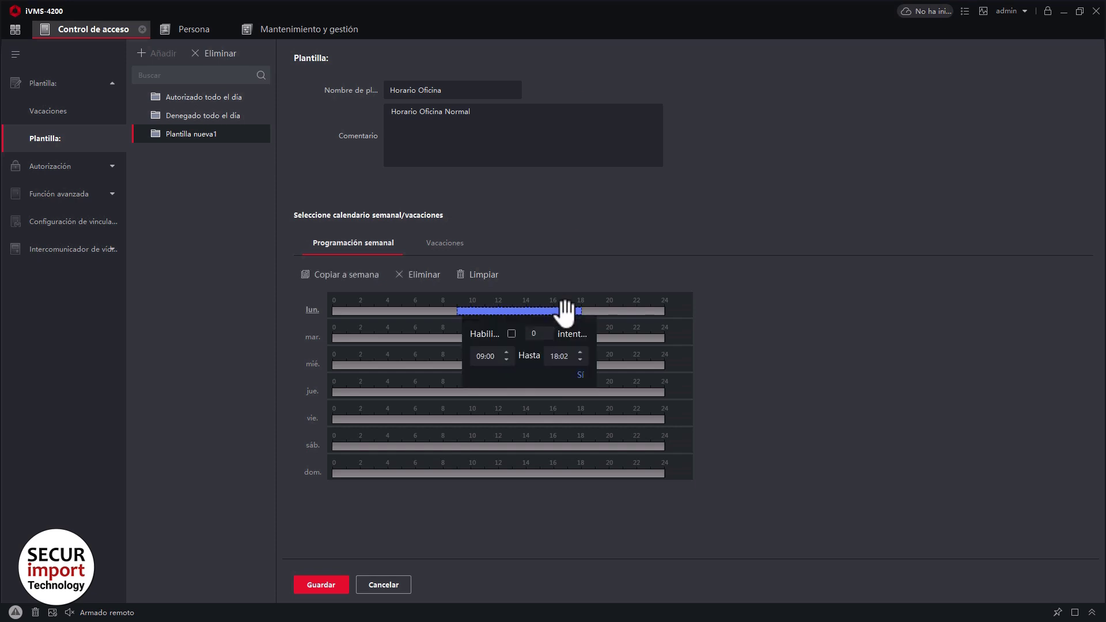
left_click(481, 356)
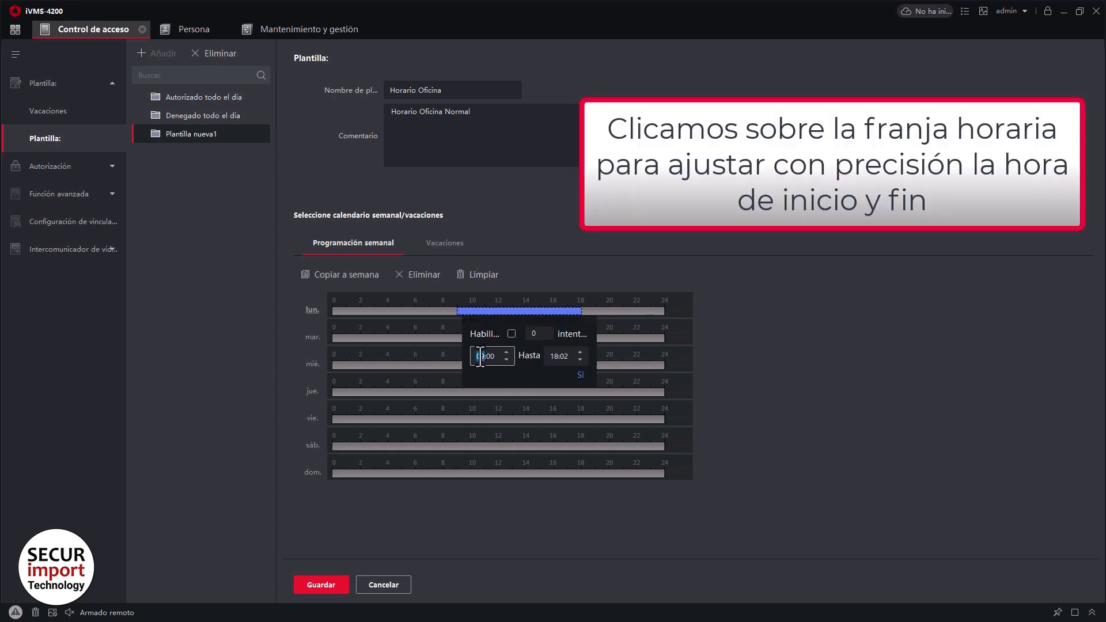
type("08:30")
left_click(565, 357)
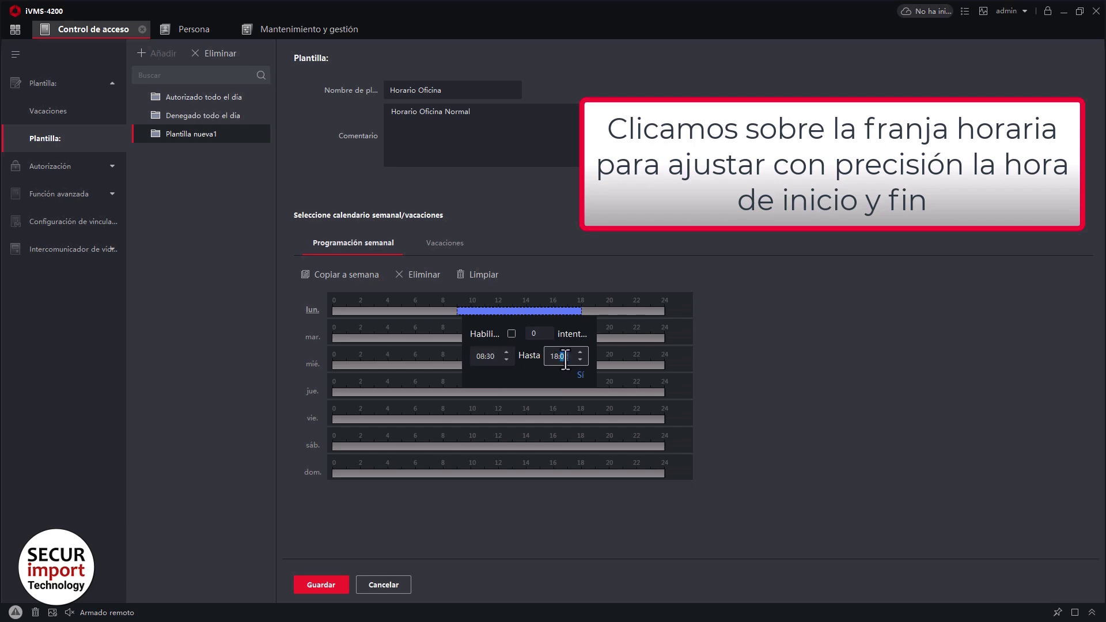
type("0")
left_click(581, 375)
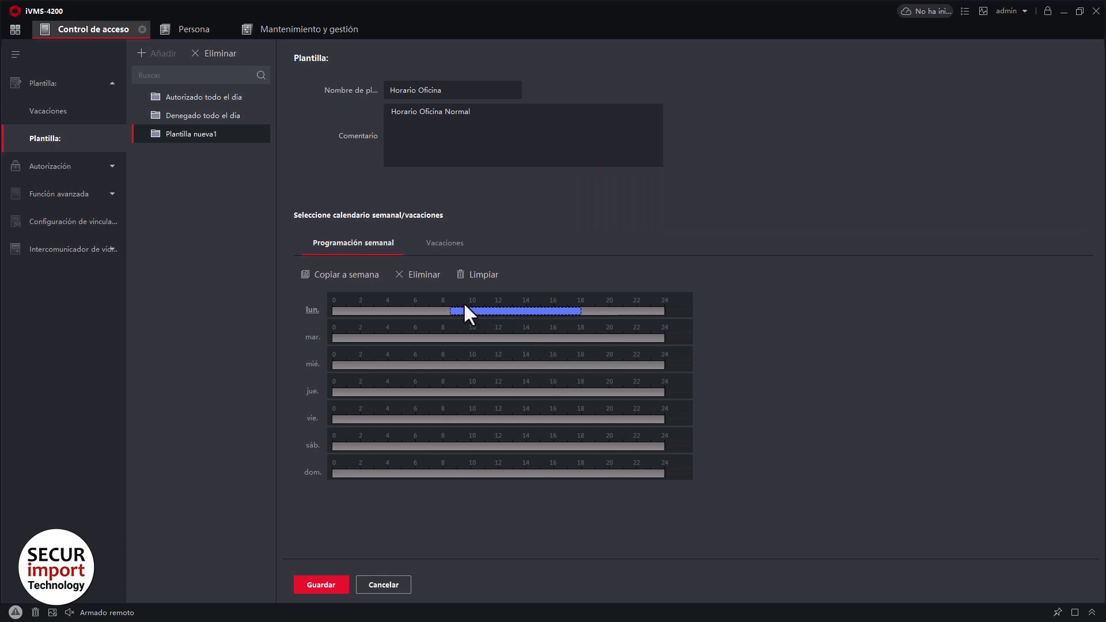
Copy Monday's period to the week, remove the Saturday and Sunday periods, and save.
left_click(365, 281)
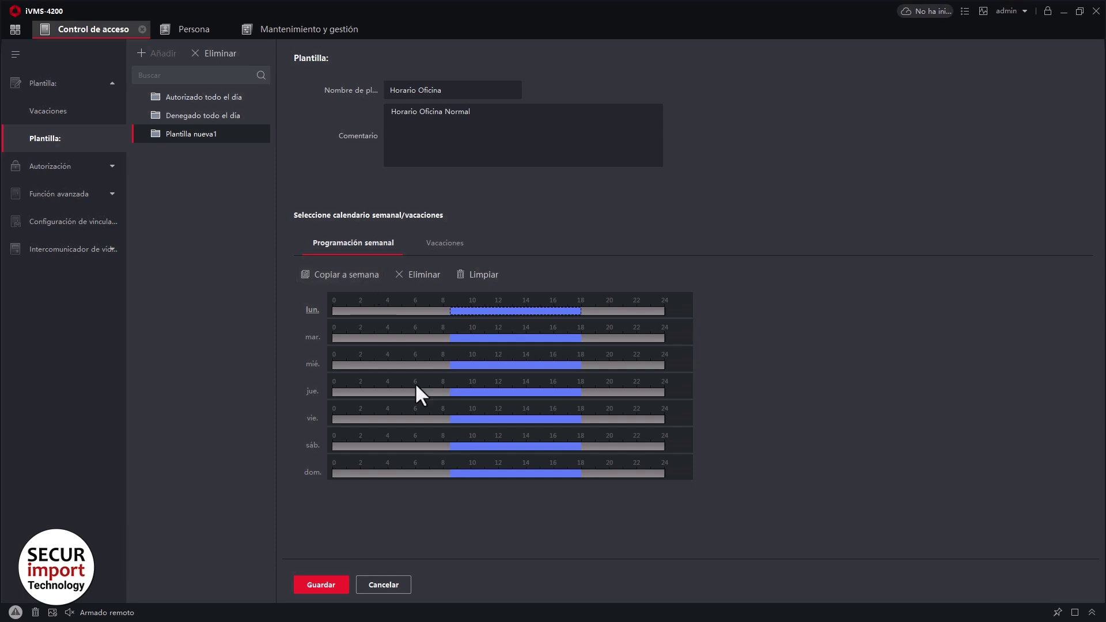
left_click(517, 448)
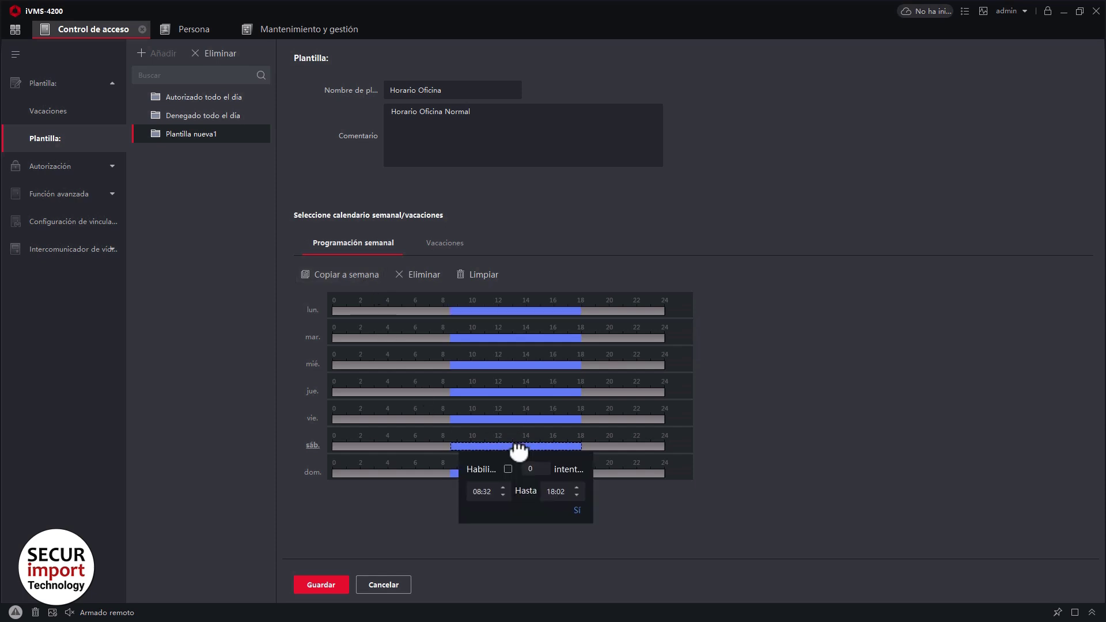
left_click(423, 278)
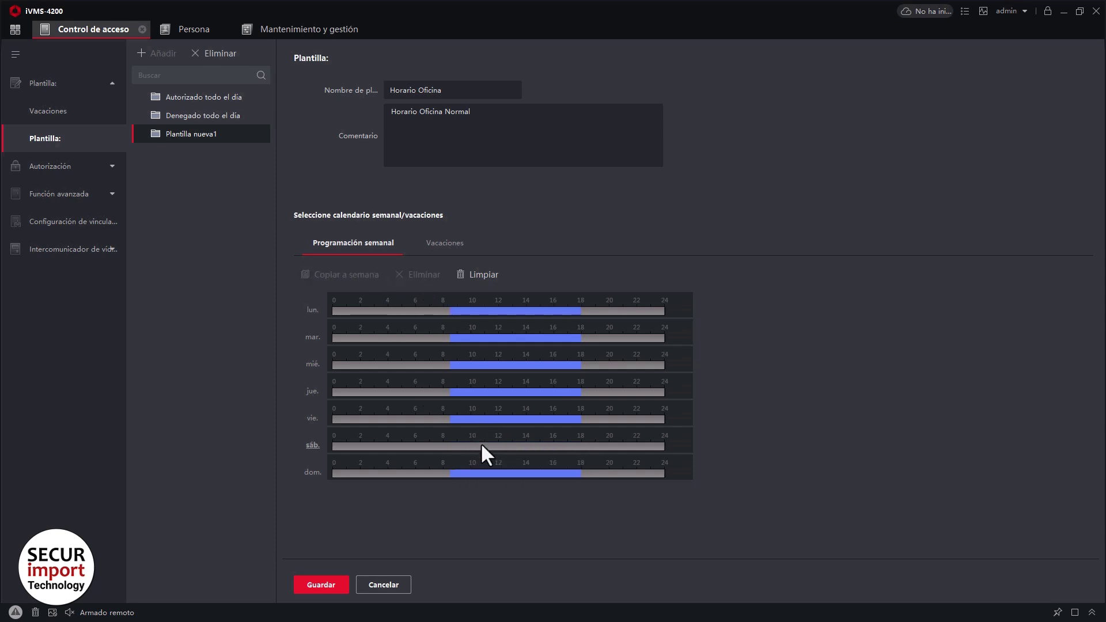
left_click(478, 471)
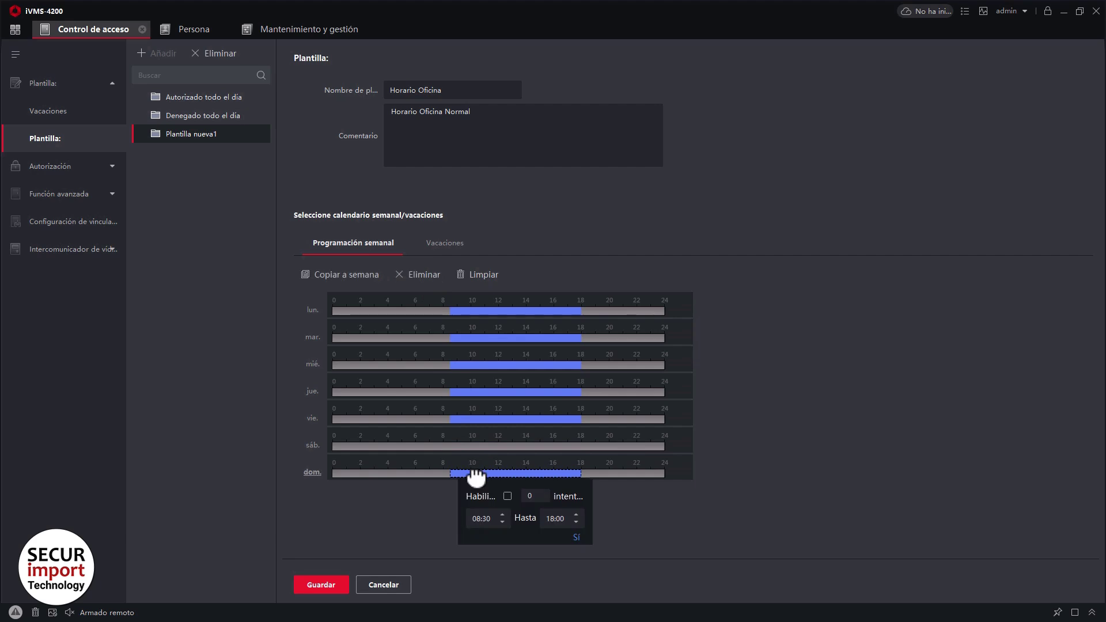
left_click(431, 278)
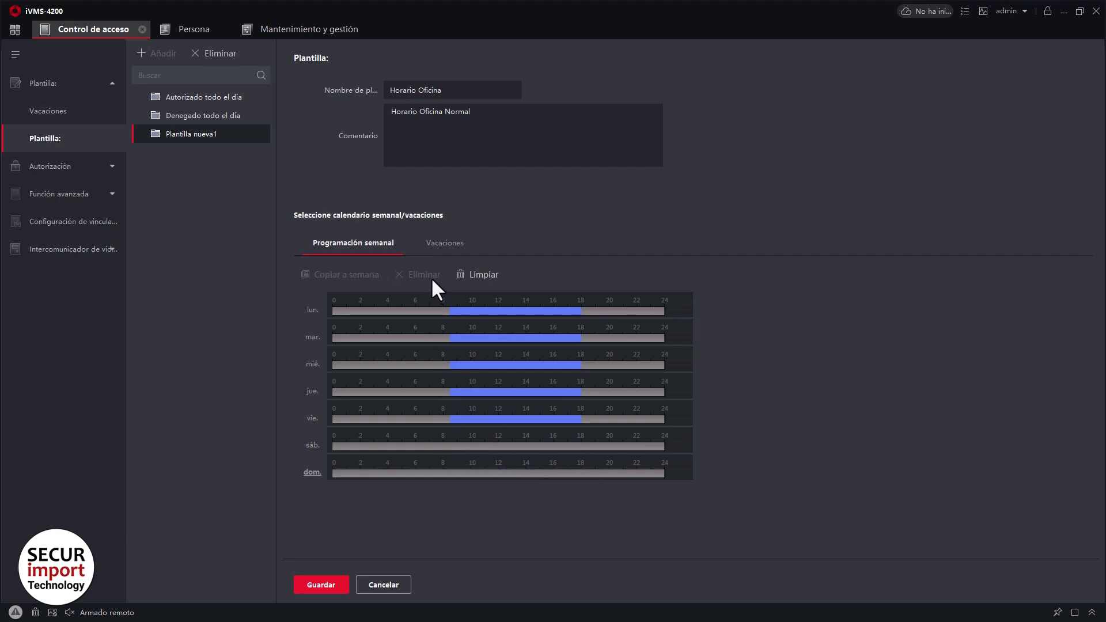
left_click(330, 580)
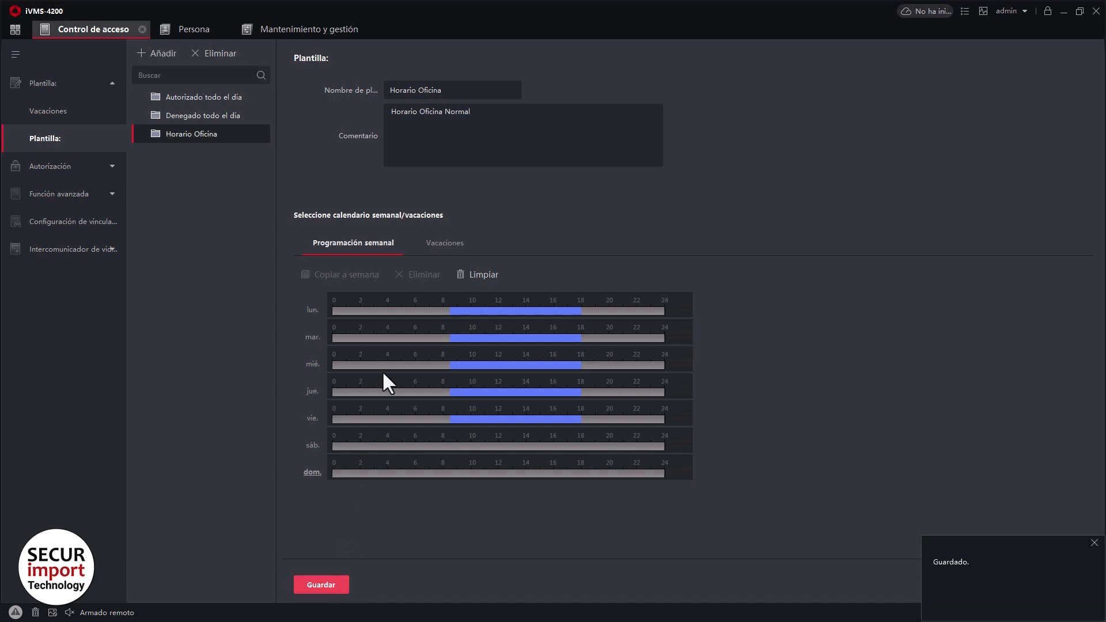
Start a new access group named 'Acceso Total 24H' with the Autorizado todo el día template.
left_click(113, 85)
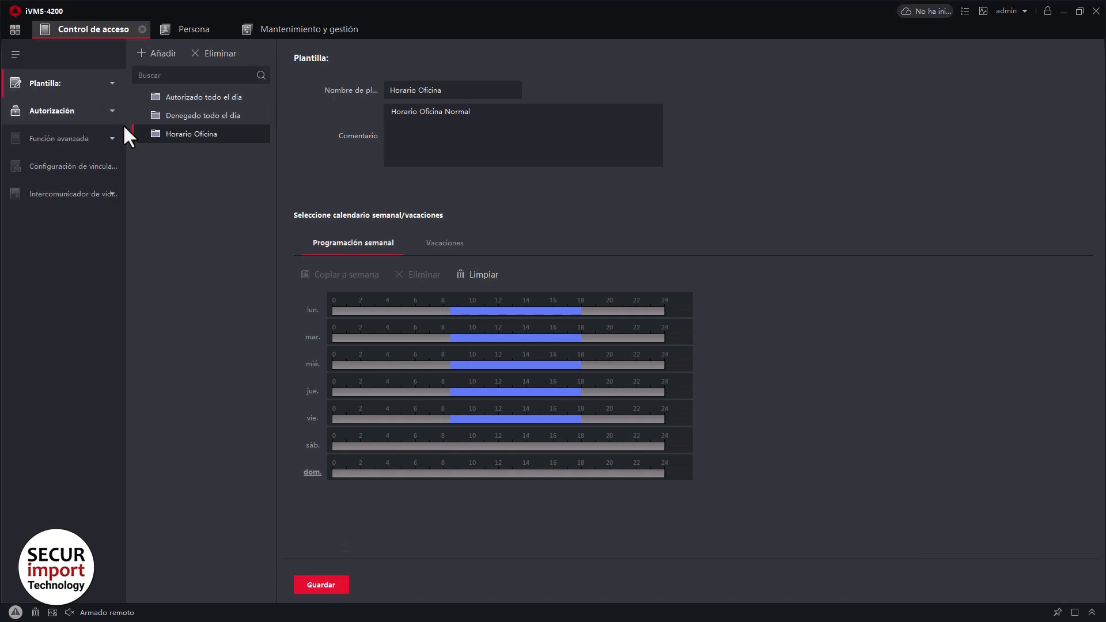
left_click(111, 110)
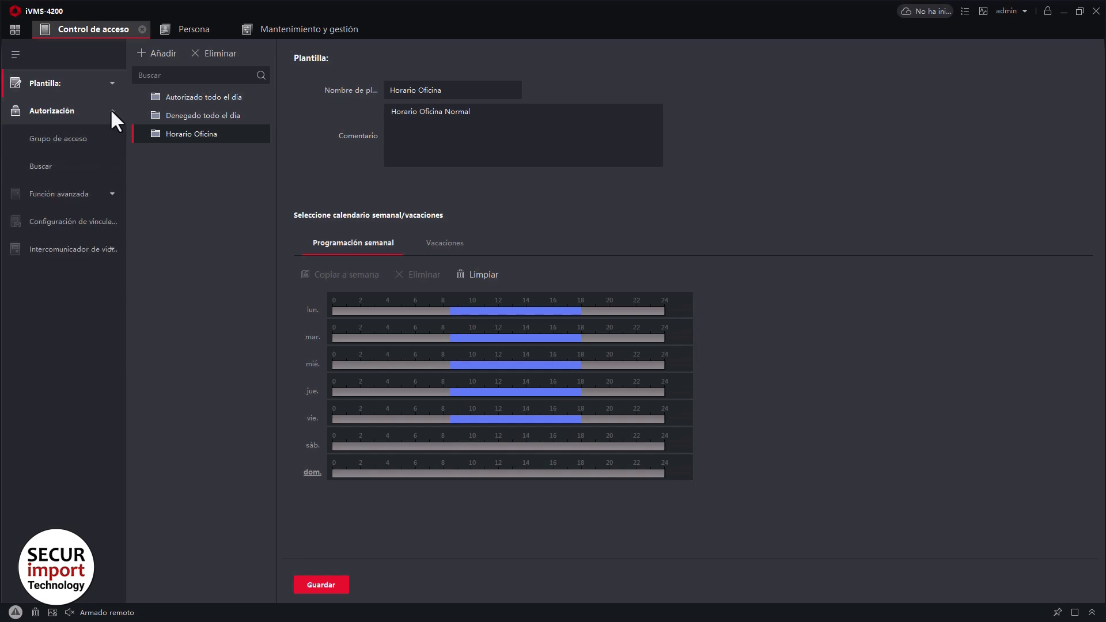
left_click(84, 138)
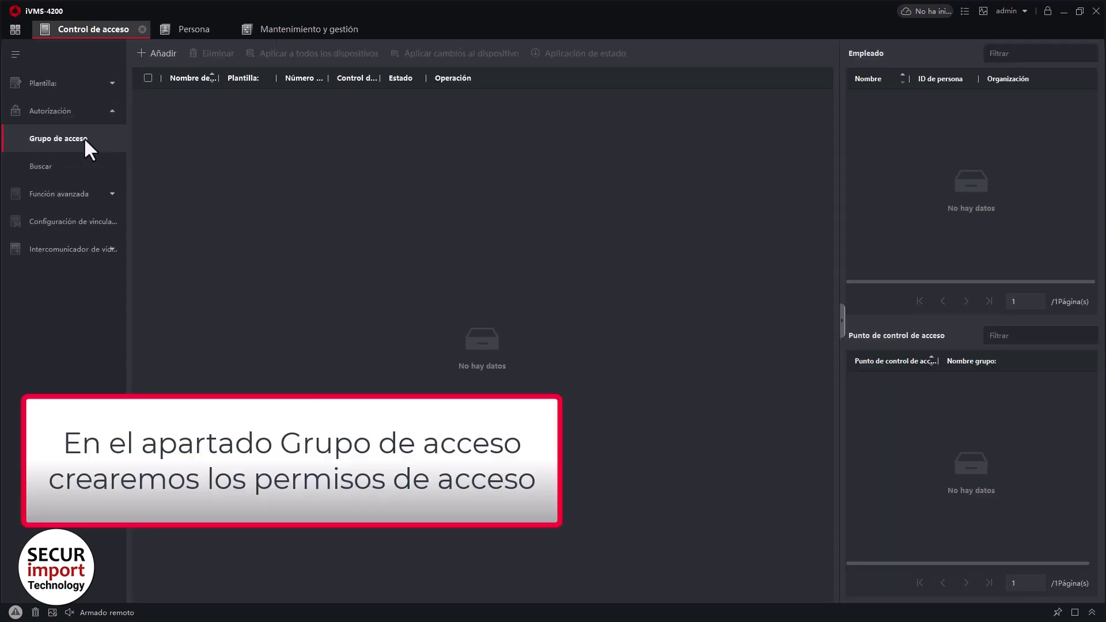
left_click(164, 54)
left_click(825, 85)
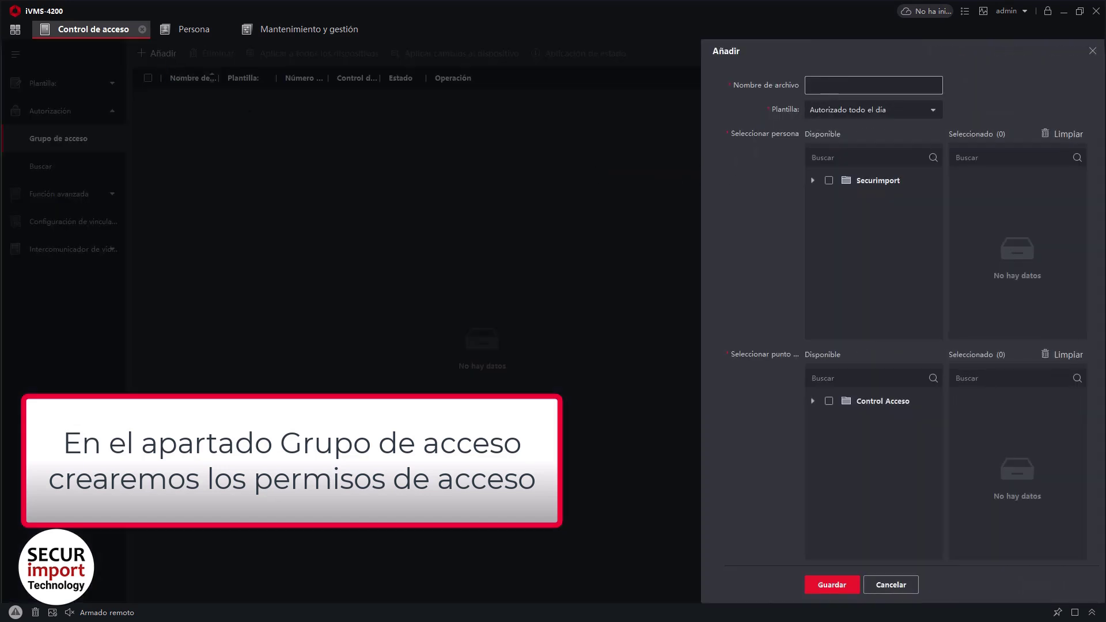
type("Acceso Total 24")
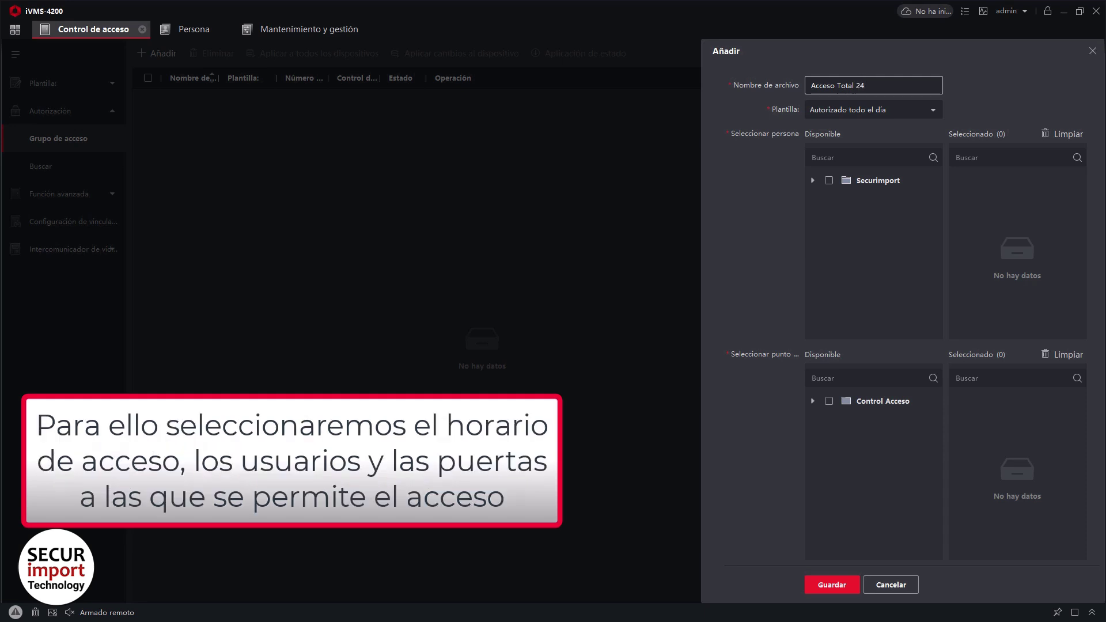
type("H")
left_click(930, 111)
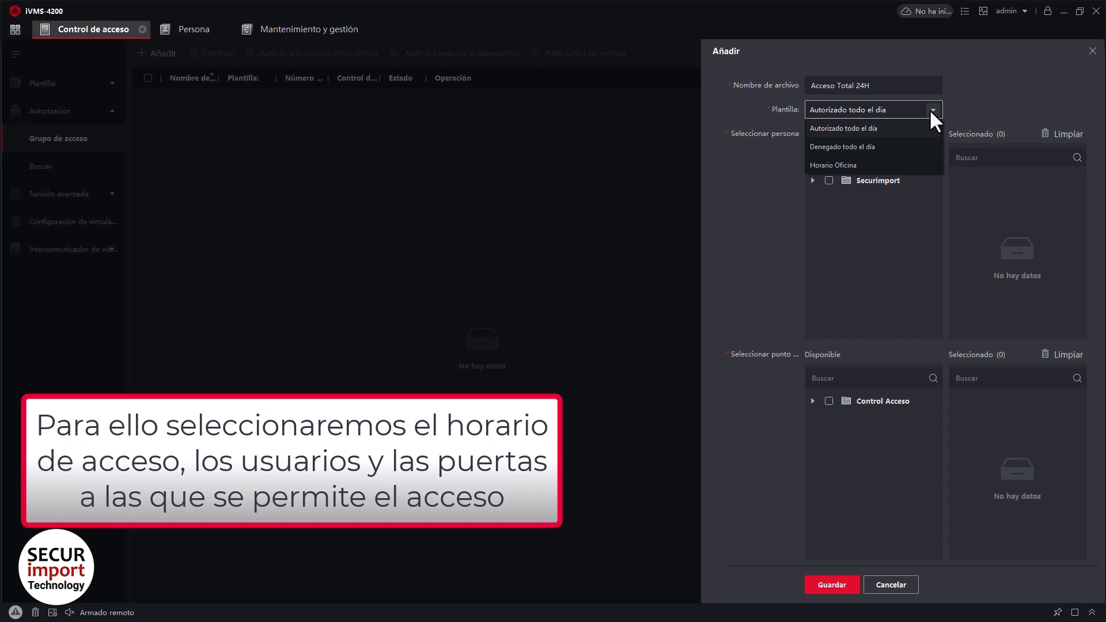
left_click(930, 111)
Add the first SAT employee and door Puerta1 to the group and save it.
left_click(812, 181)
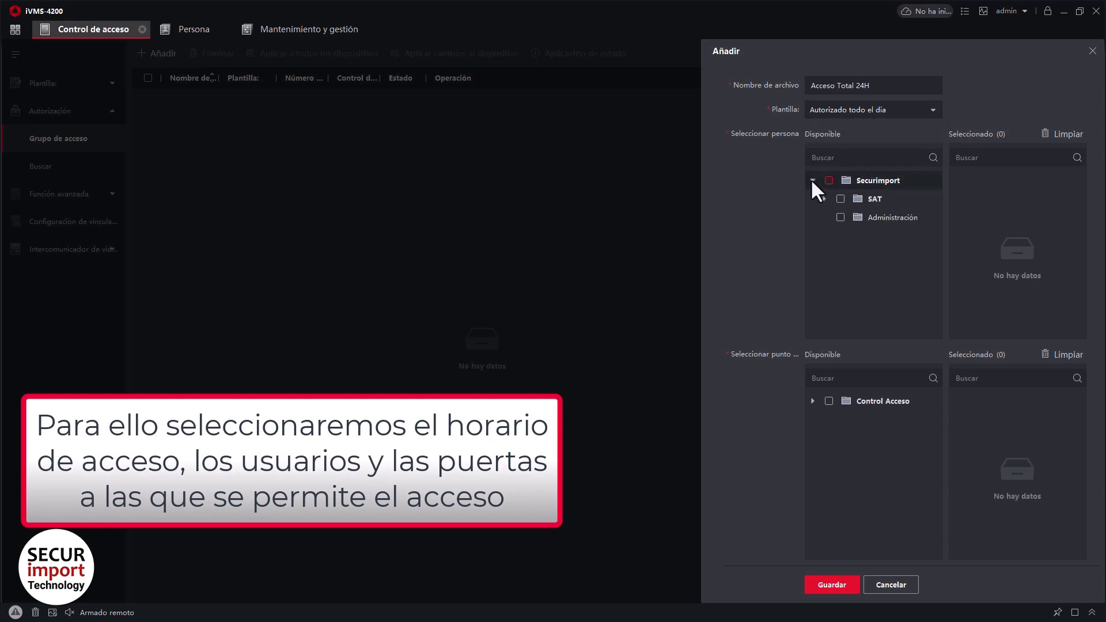
left_click(825, 199)
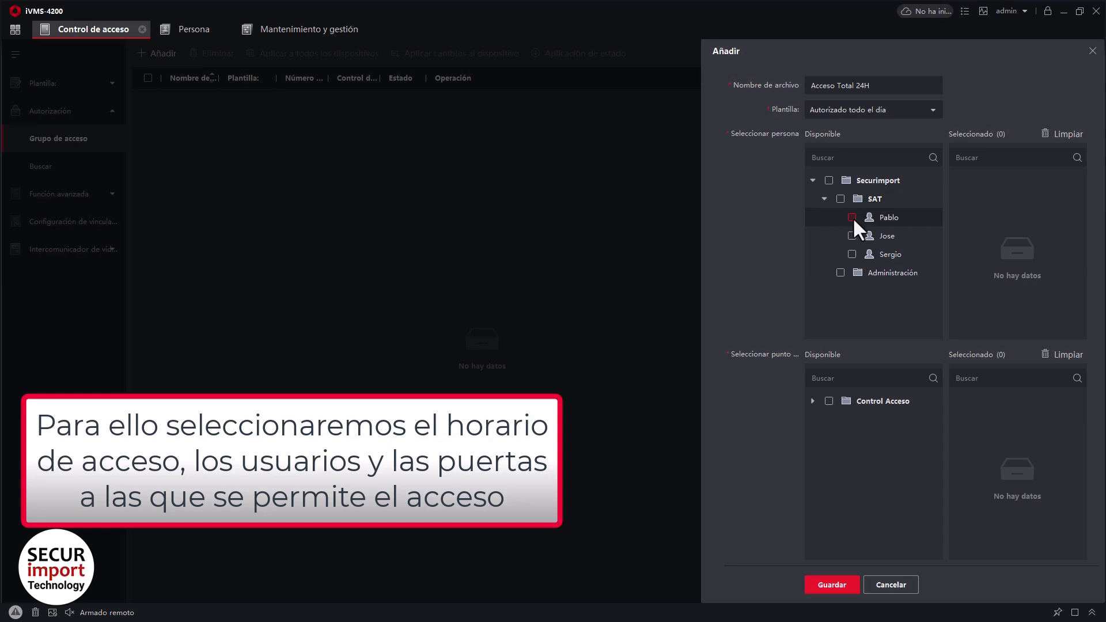
left_click(853, 217)
left_click(812, 401)
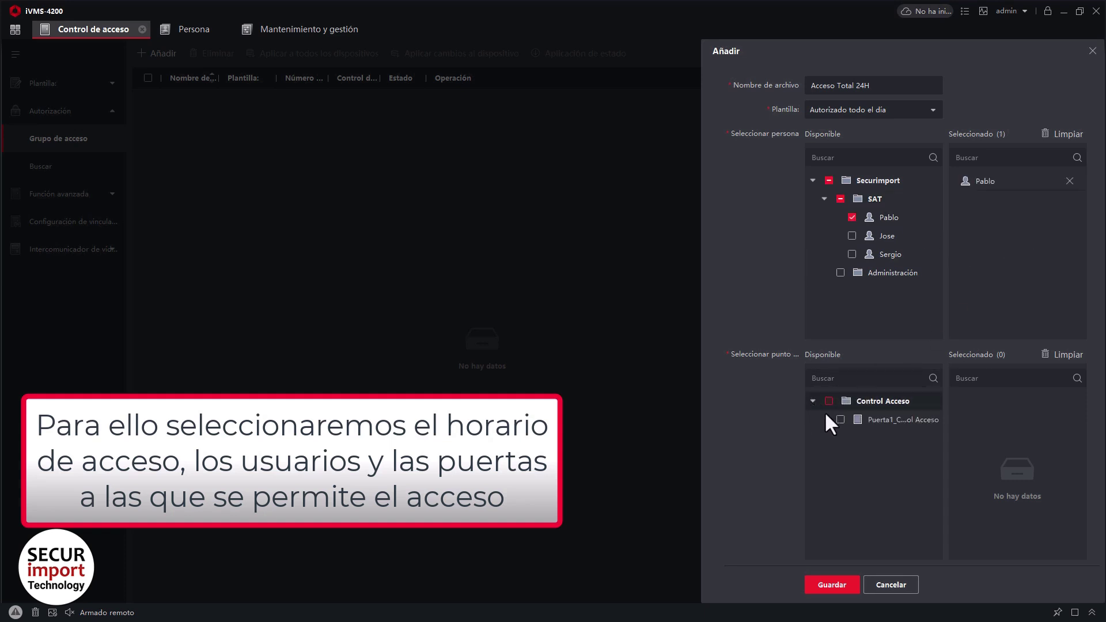
left_click(841, 419)
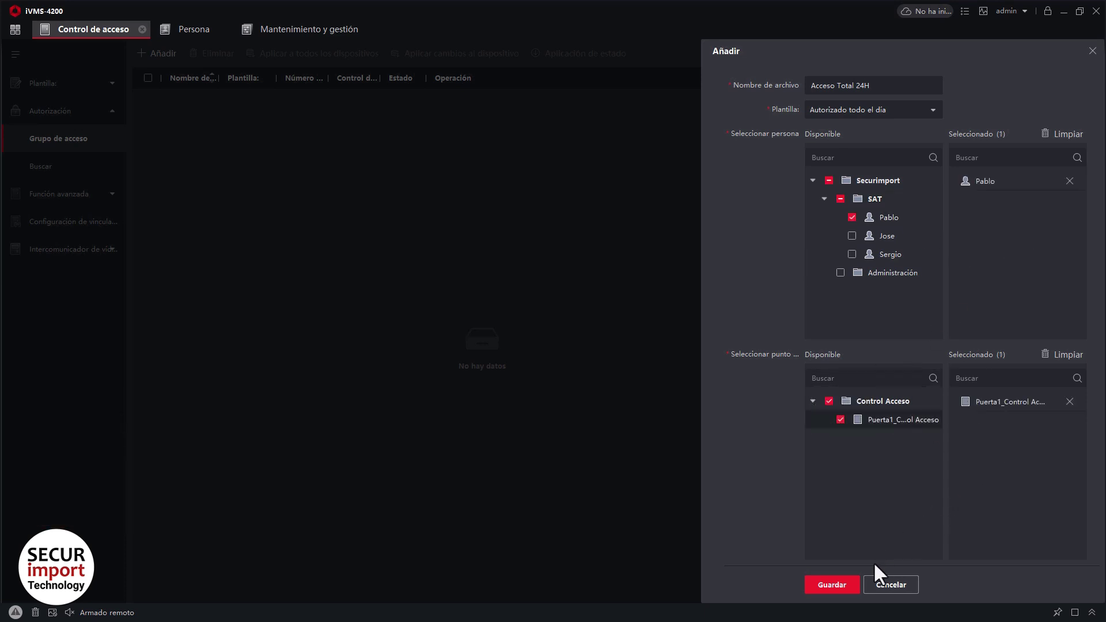
left_click(845, 586)
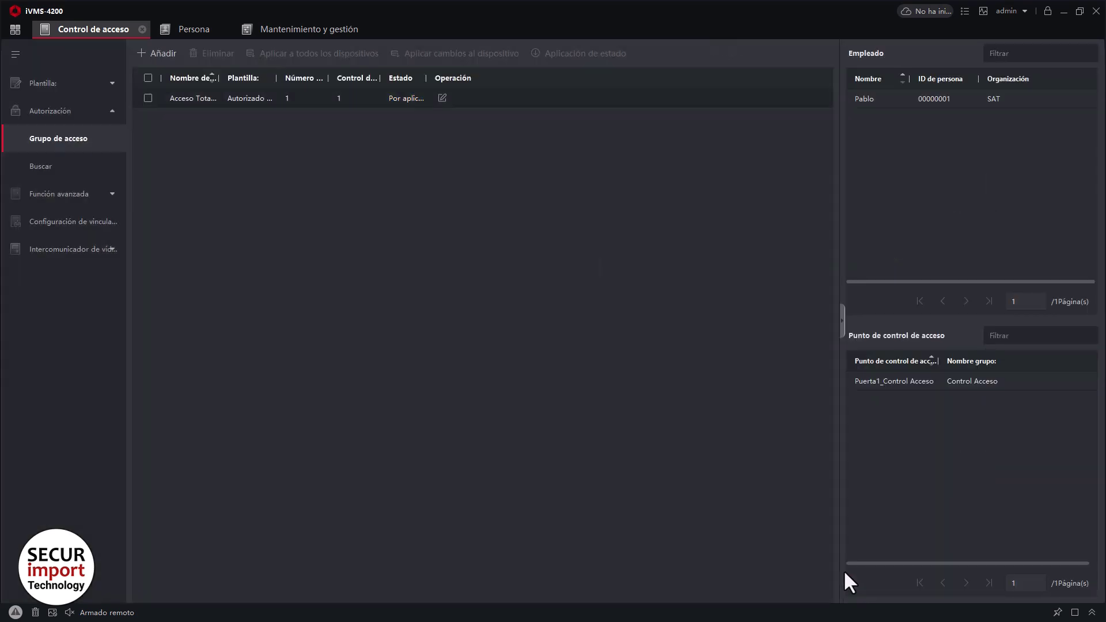
left_click(163, 53)
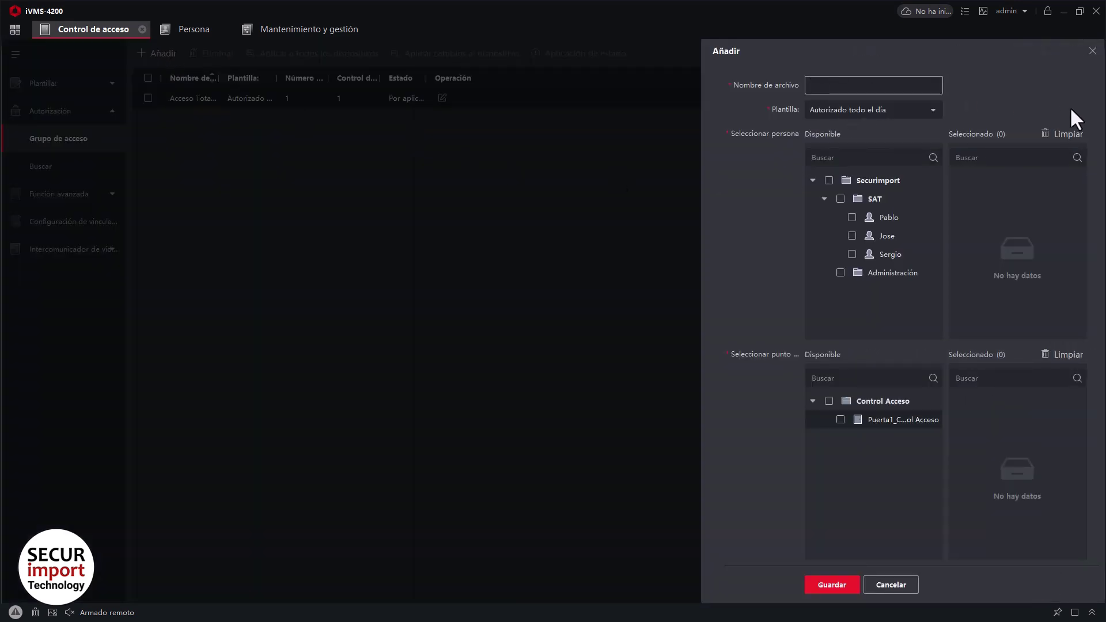
Create group 'Acceso Oficina' on Horario Oficina with the second and third SAT employees and Puerta1.
type("Acceso Oficina")
left_click(926, 109)
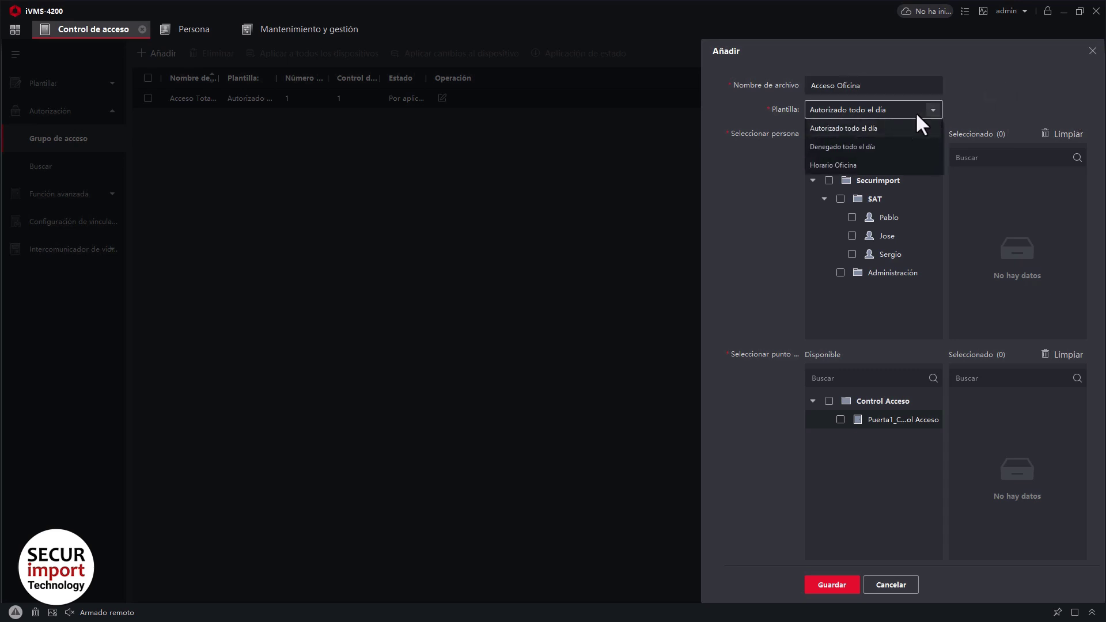
left_click(836, 163)
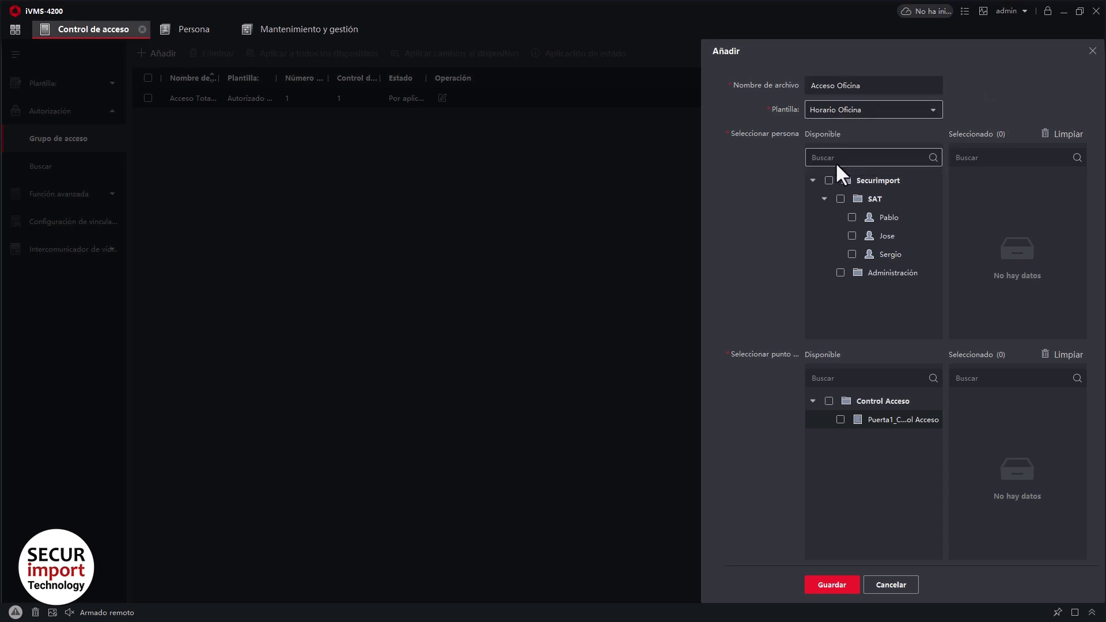
left_click(853, 235)
left_click(853, 253)
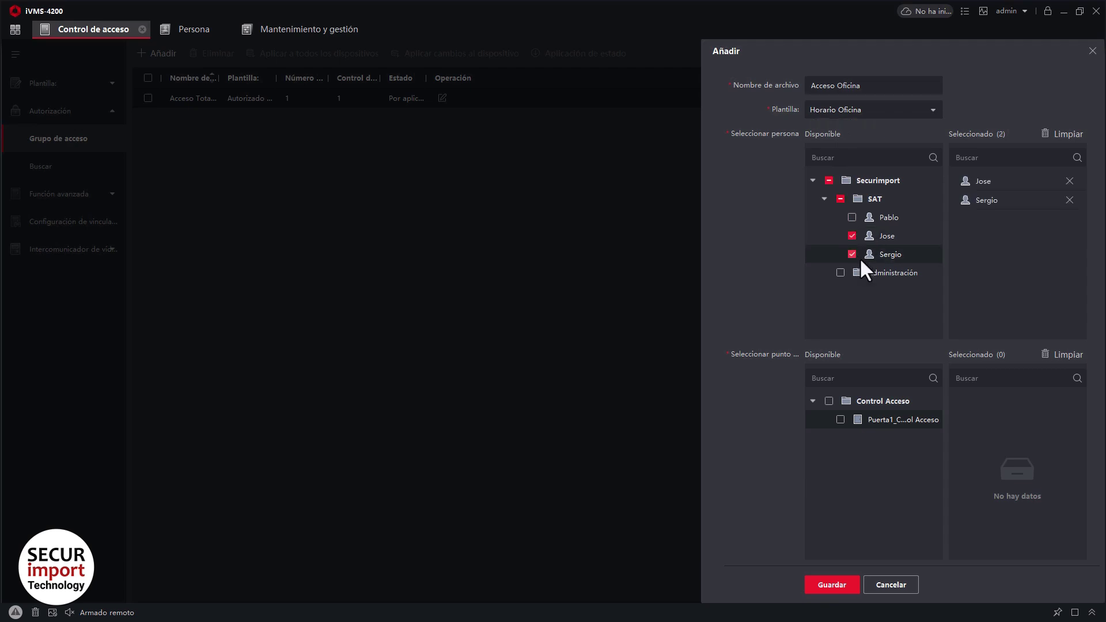
left_click(840, 419)
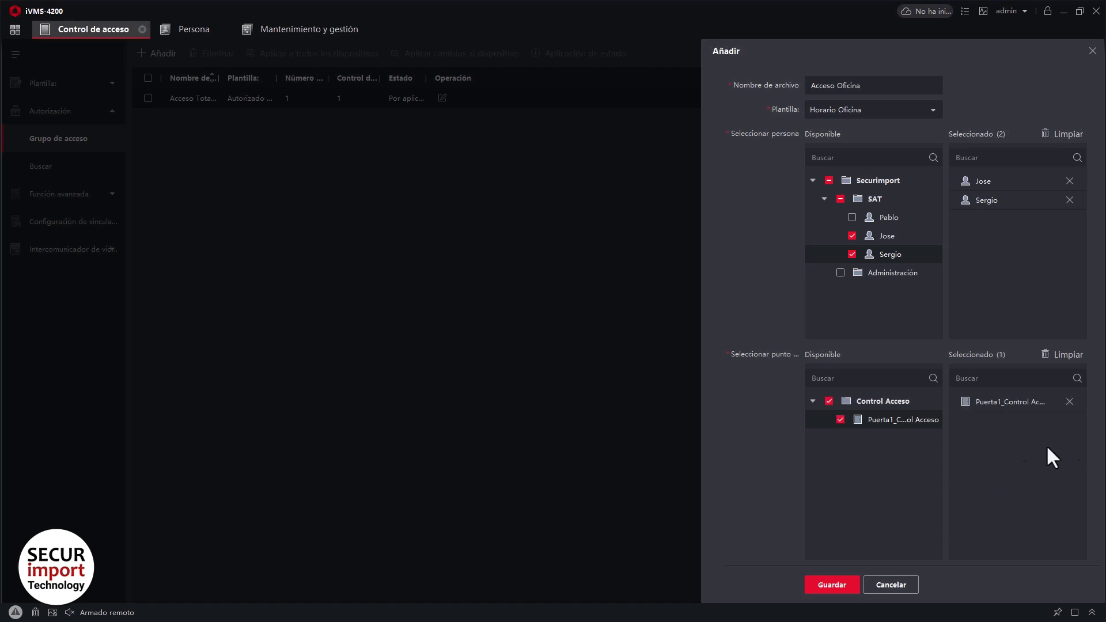
left_click(843, 586)
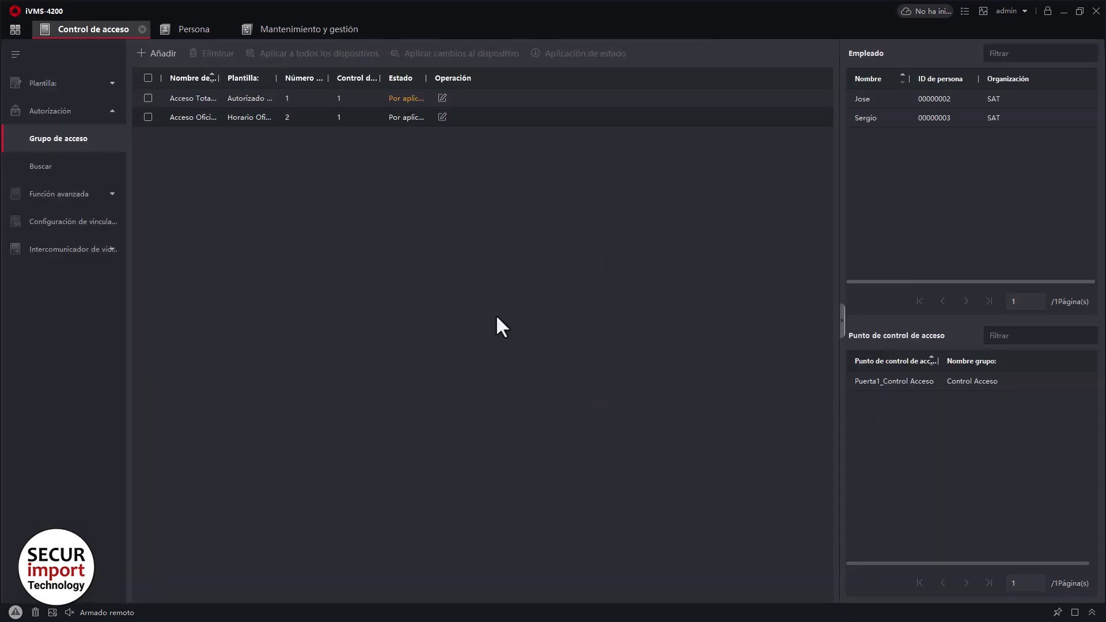
left_click_drag(426, 78, 460, 78)
Apply both Acceso Total 24H and Acceso Oficina to the device and check the status report.
left_click(145, 79)
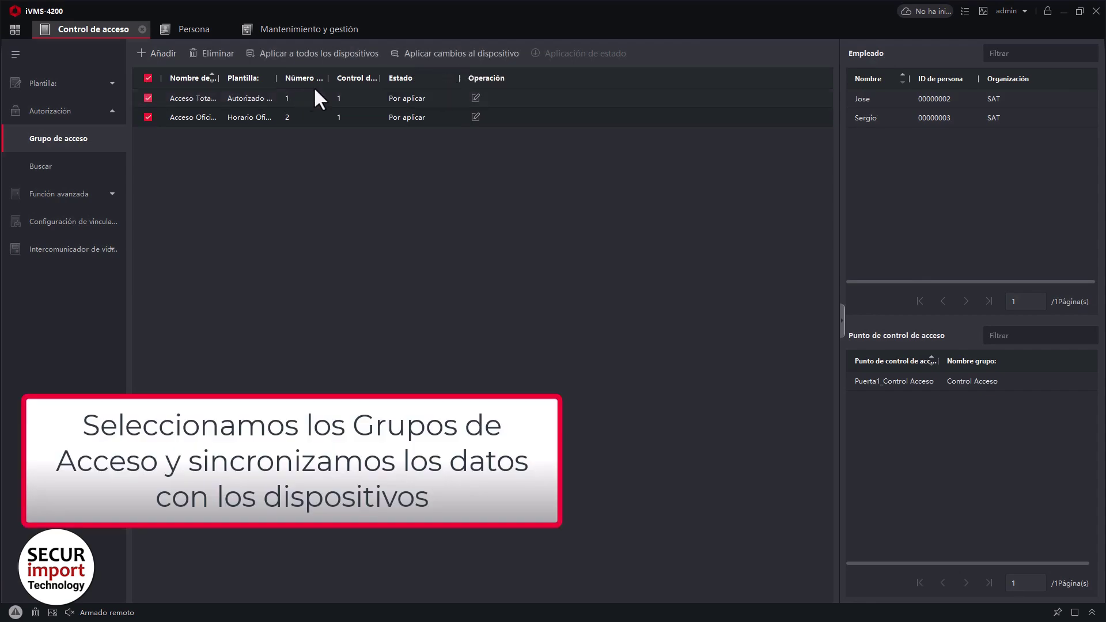
left_click(457, 53)
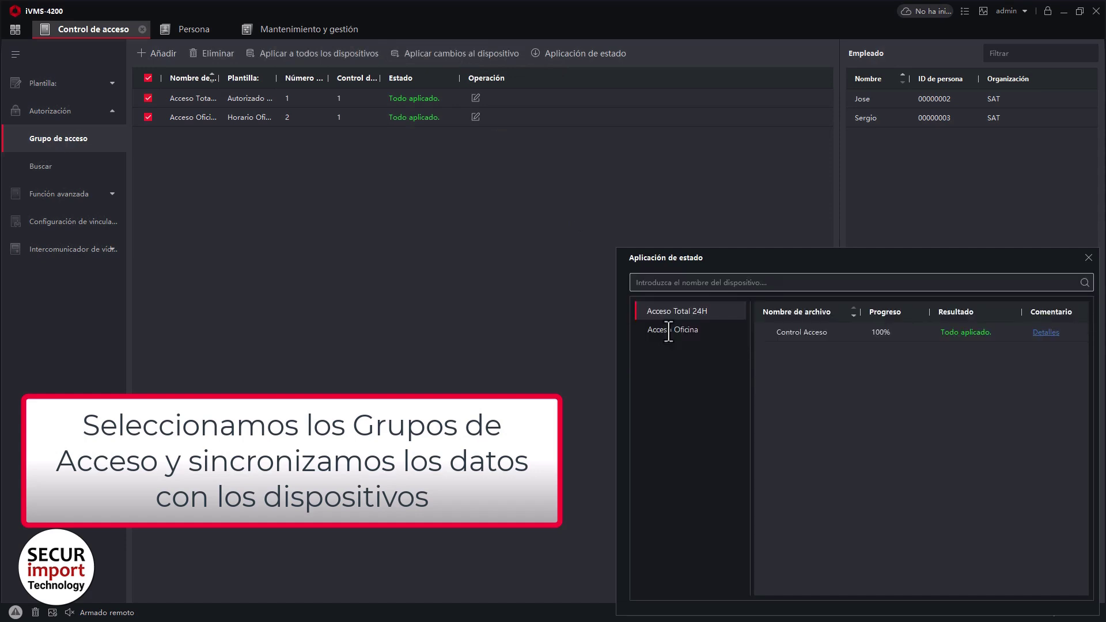
left_click(687, 329)
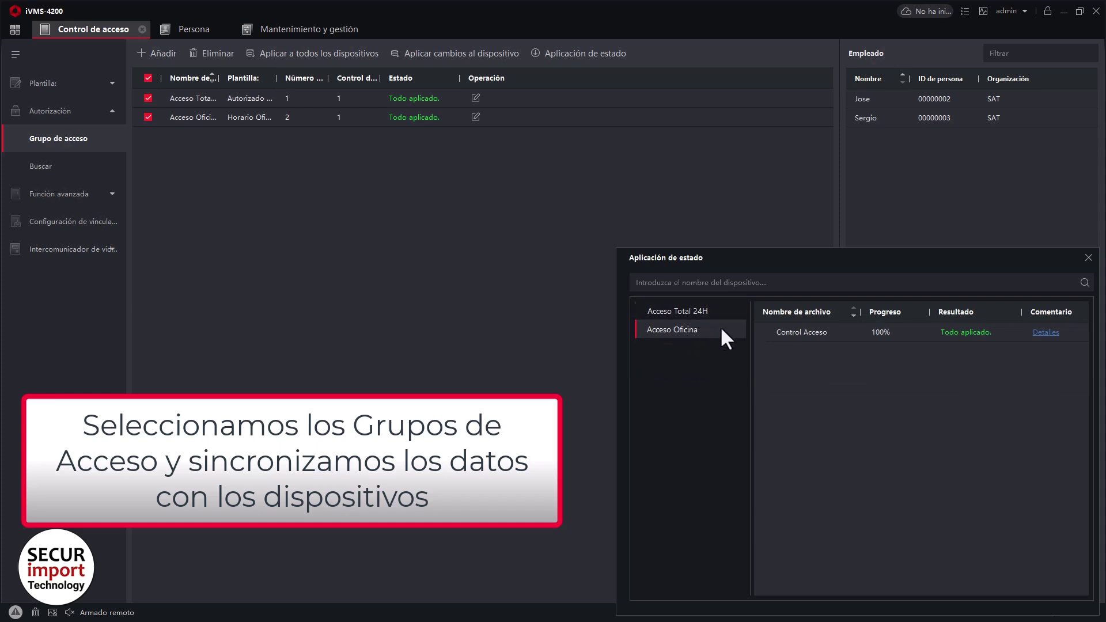
left_click(1088, 257)
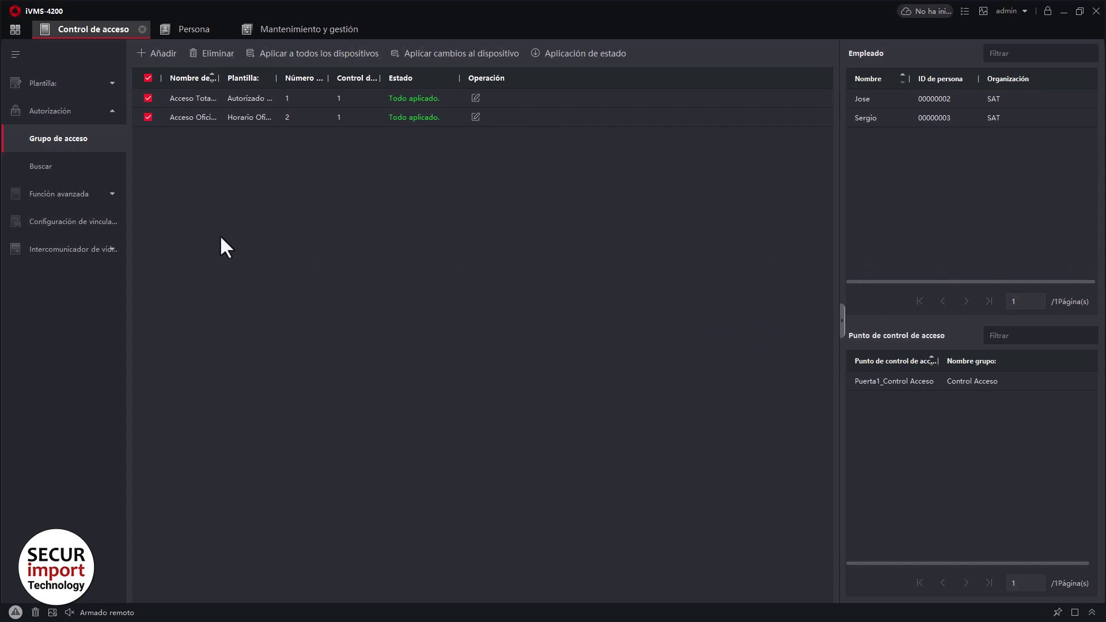
left_click(111, 196)
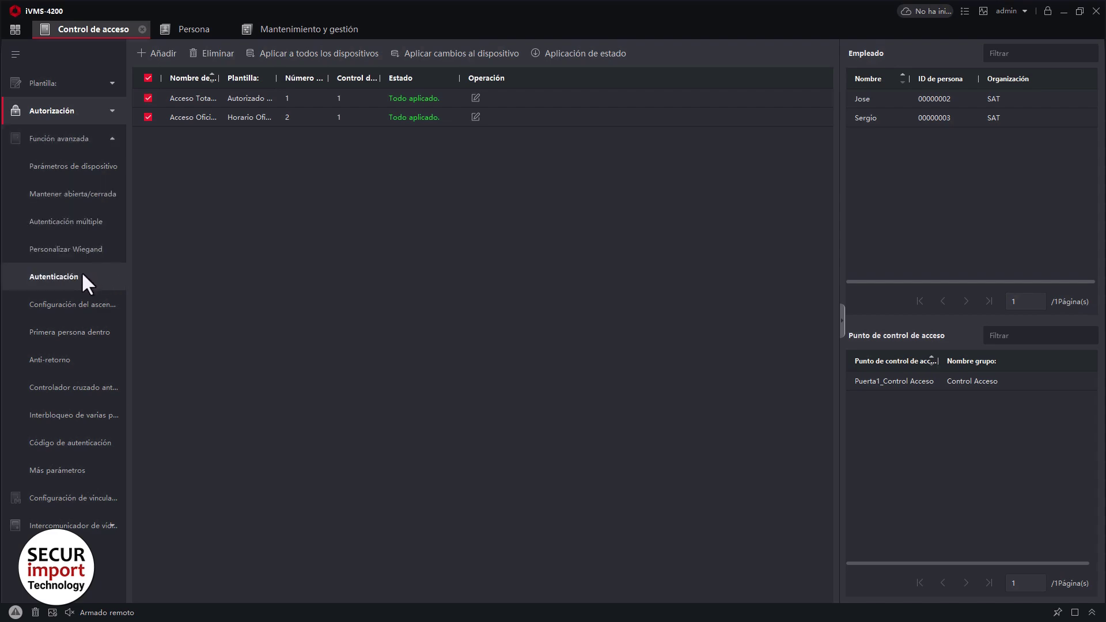
Allow 'Tarjeta, huella dactilar o contraseña' and remove 'Huella dactilar + tarjeta' for Lector de tarjetas de entrada1.
left_click(68, 278)
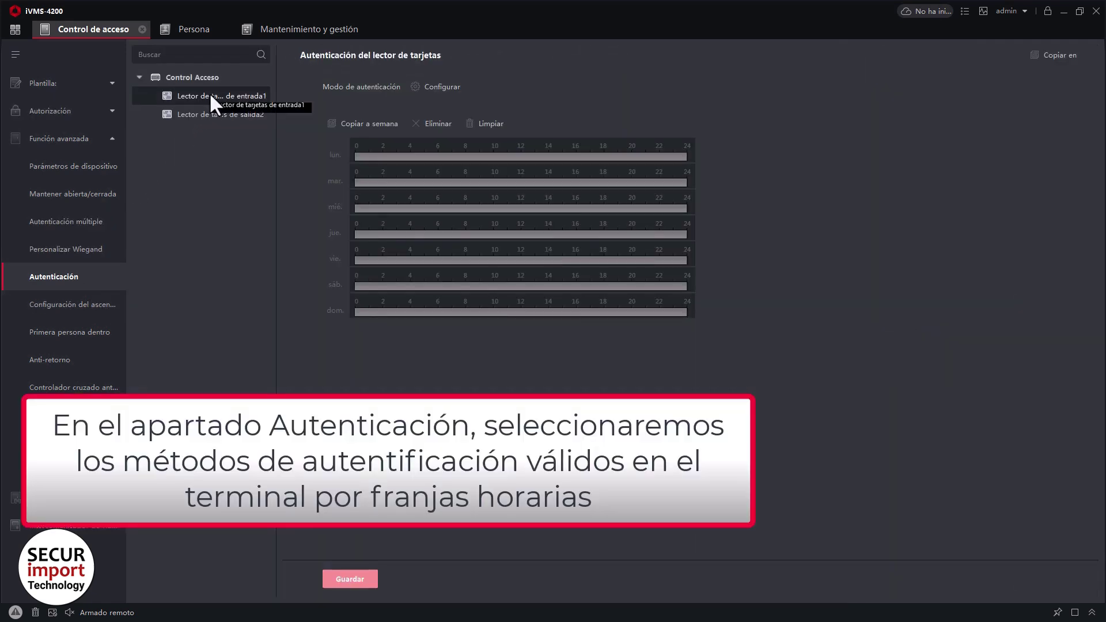
left_click(210, 97)
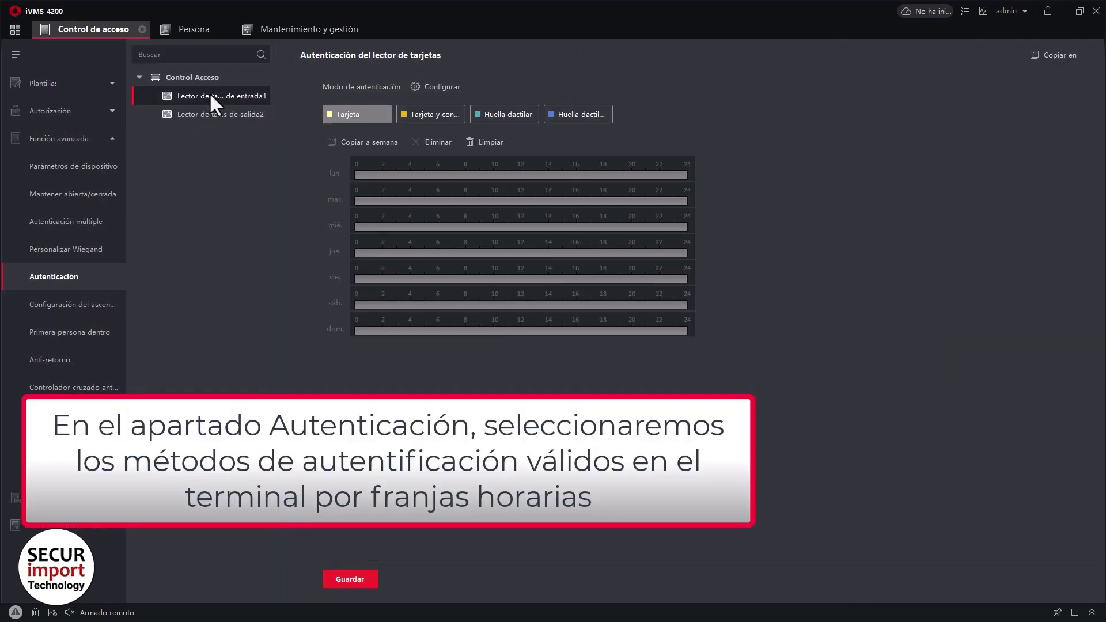
left_click(447, 86)
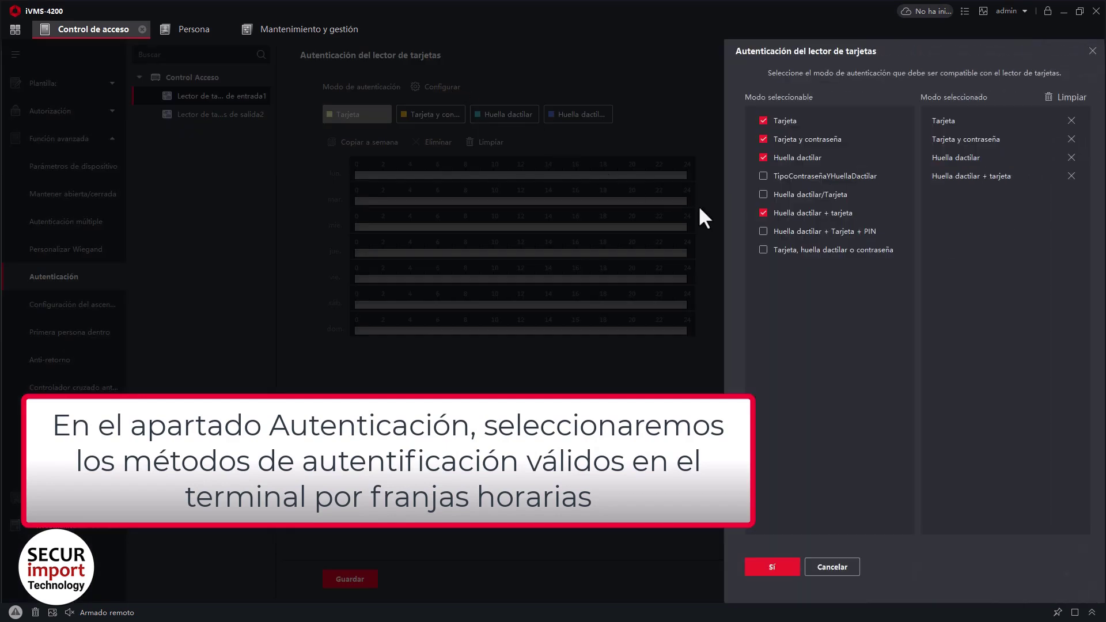
left_click(763, 250)
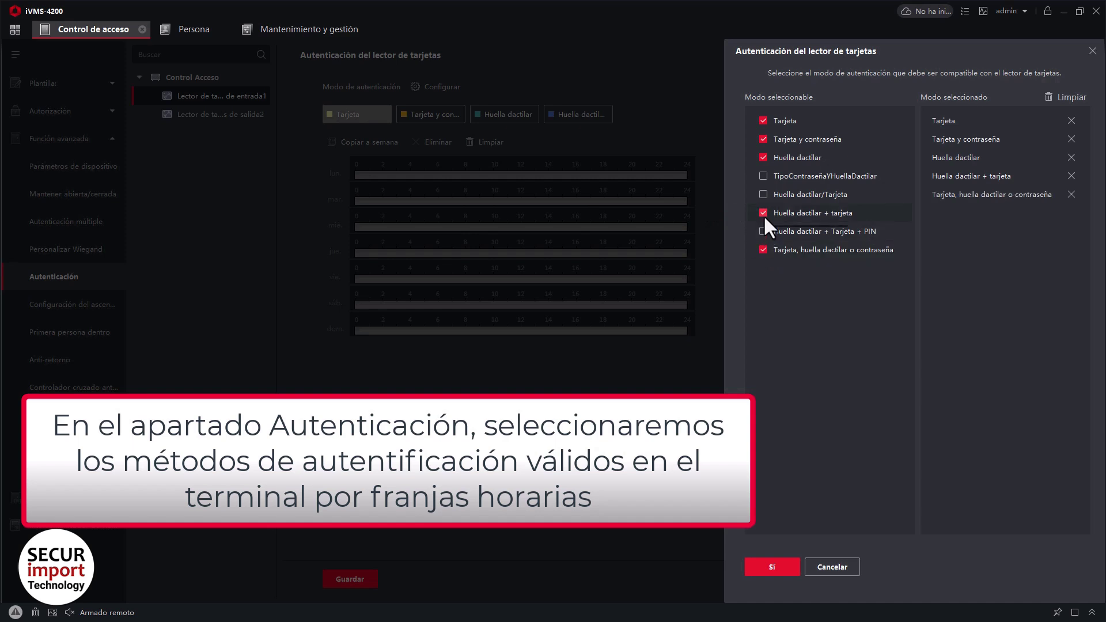
left_click(763, 214)
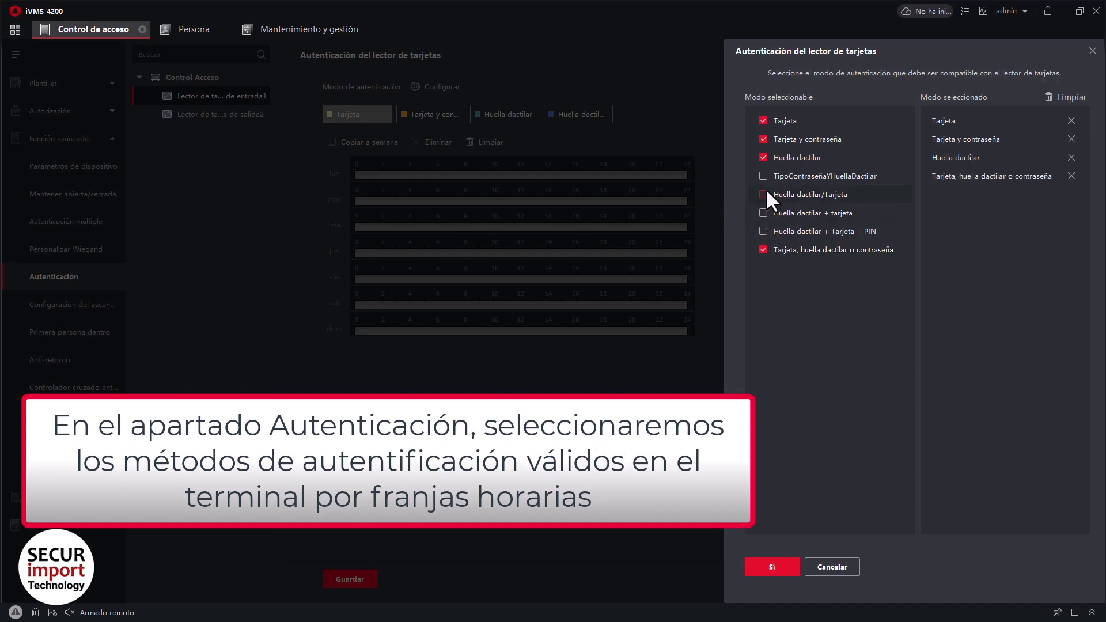
left_click(772, 567)
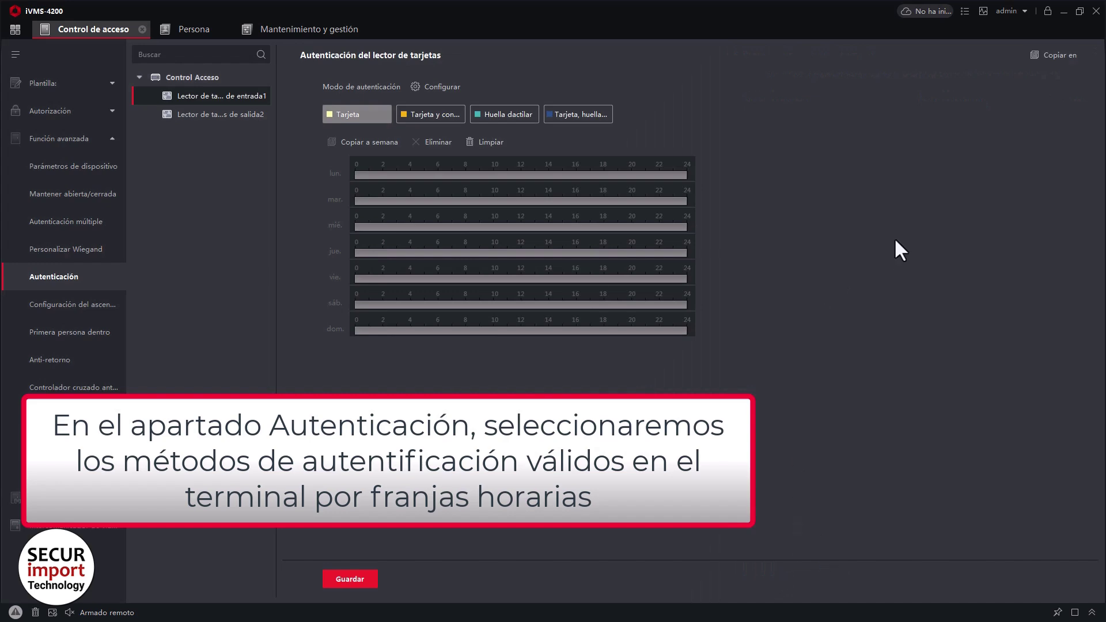
Schedule card, fingerprint or password for Monday 00:00–24:00, copy it to the week, and save.
left_click(586, 115)
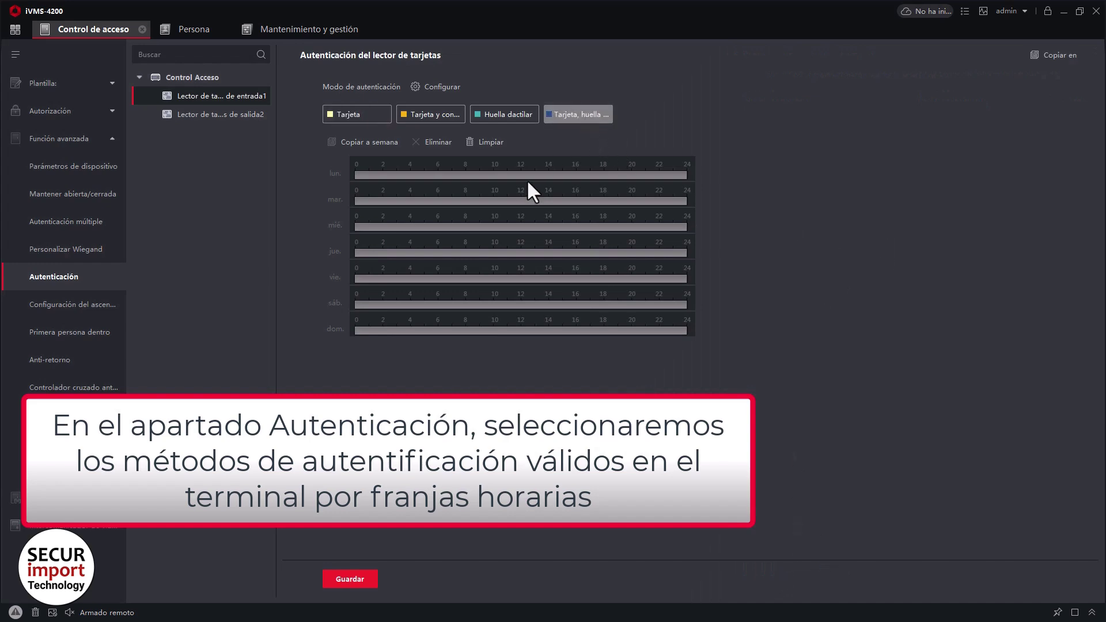
left_click_drag(355, 173, 683, 173)
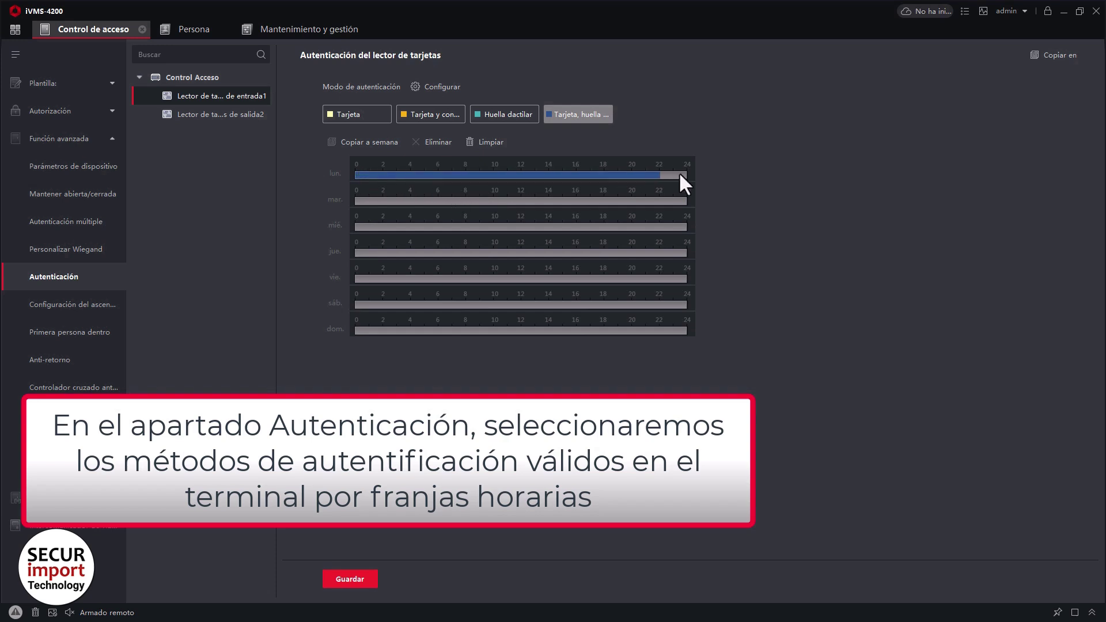
left_click(648, 176)
left_click(490, 228)
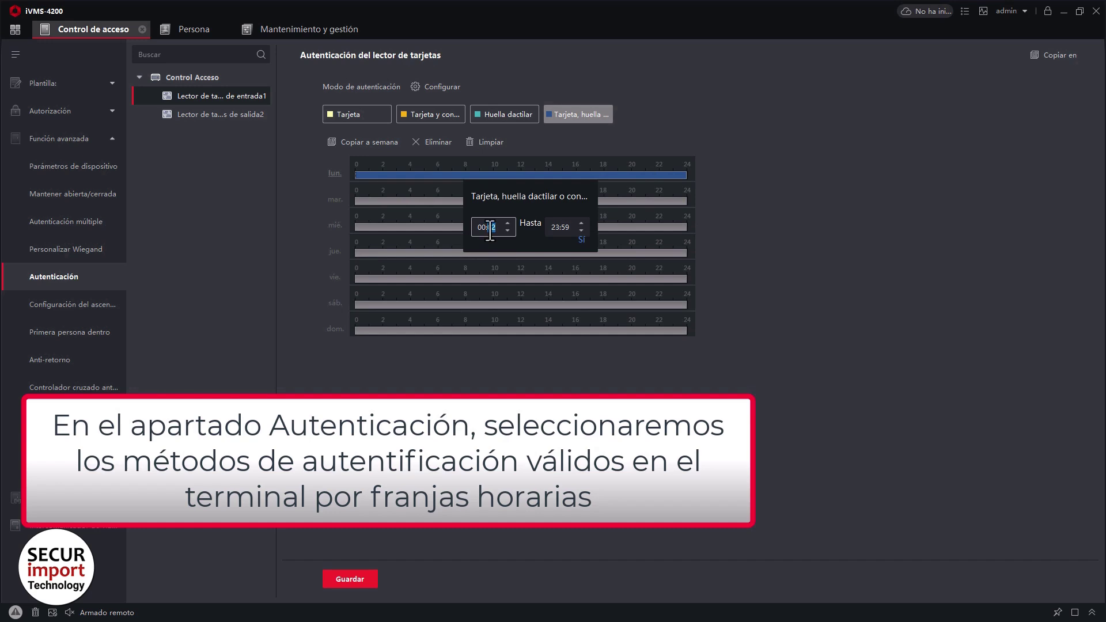
type("0")
left_click(581, 239)
left_click(381, 144)
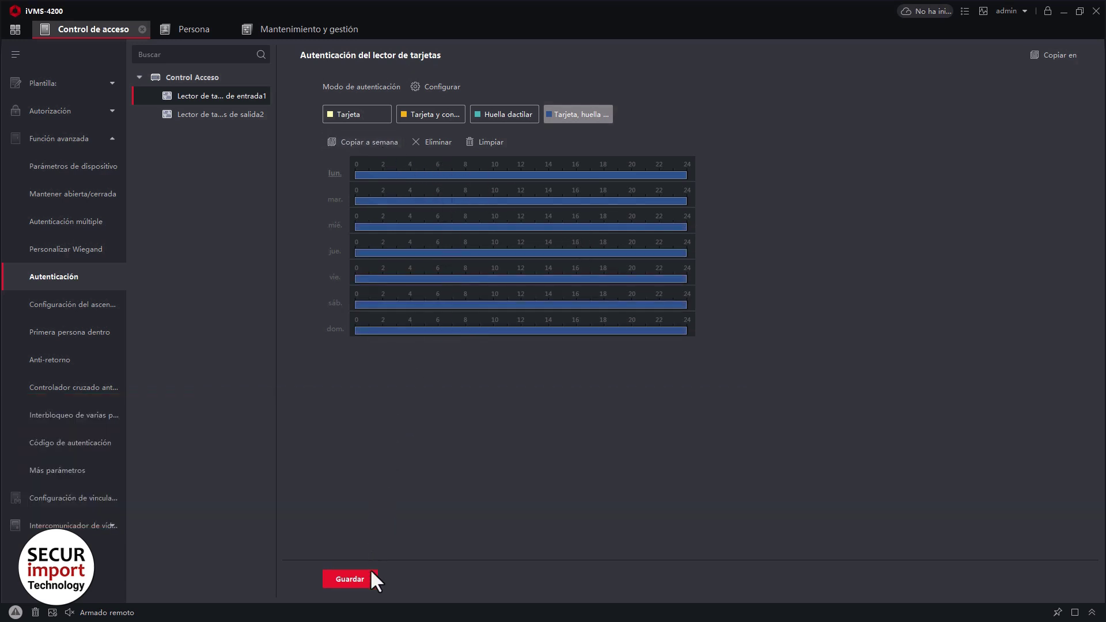
left_click(366, 578)
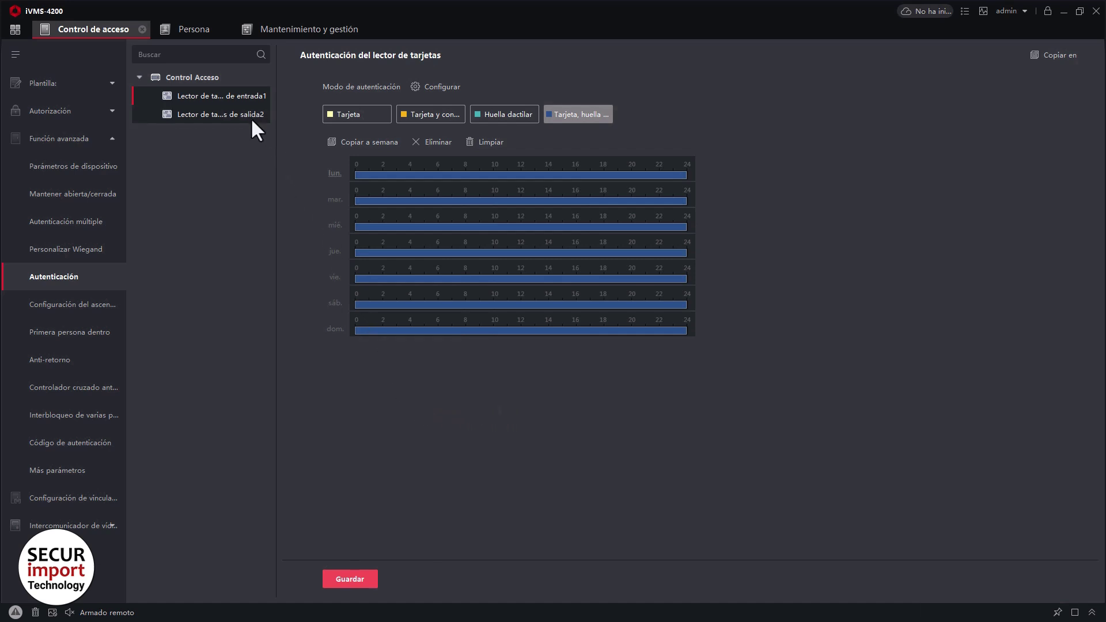
Copy the authentication schedule to Lector de tarjetas de salida2 under Puerta1 and save.
left_click(1048, 56)
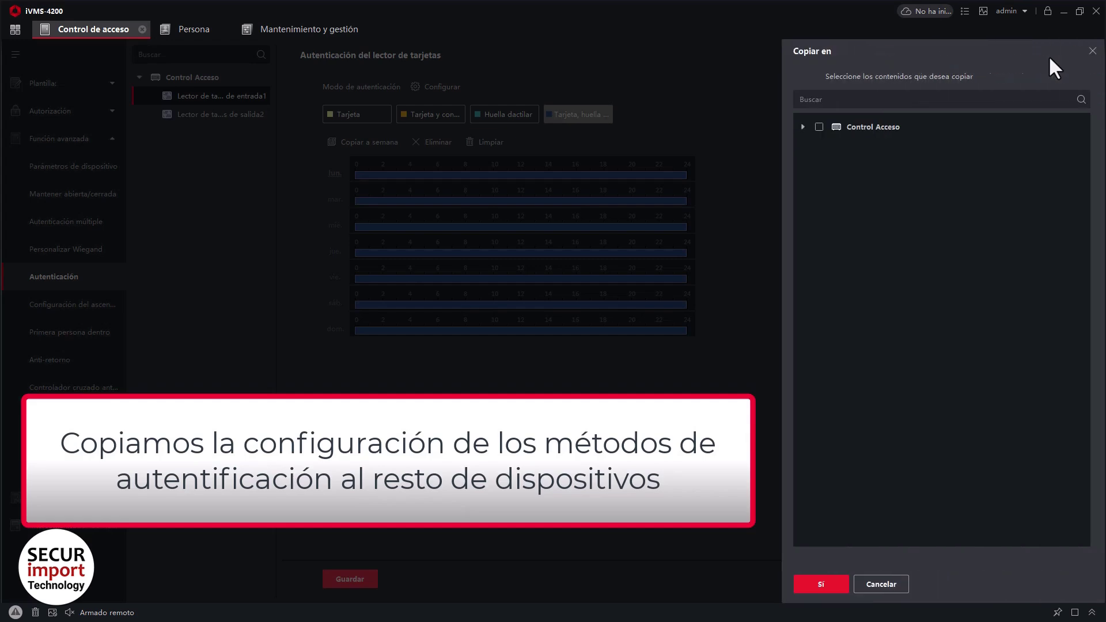
left_click(801, 125)
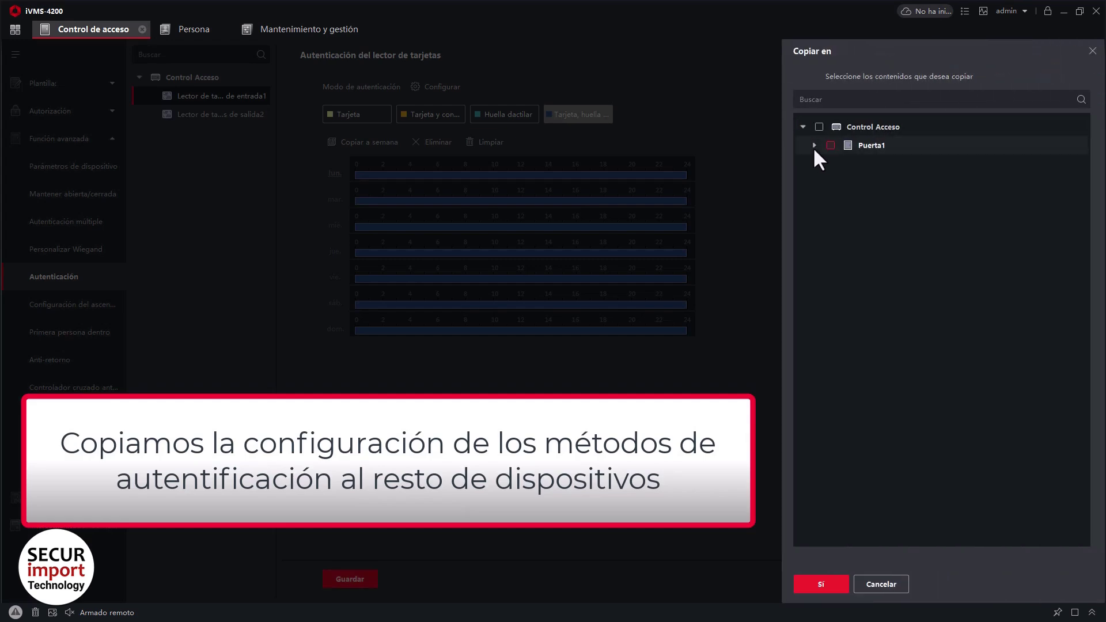
left_click(814, 146)
left_click(843, 164)
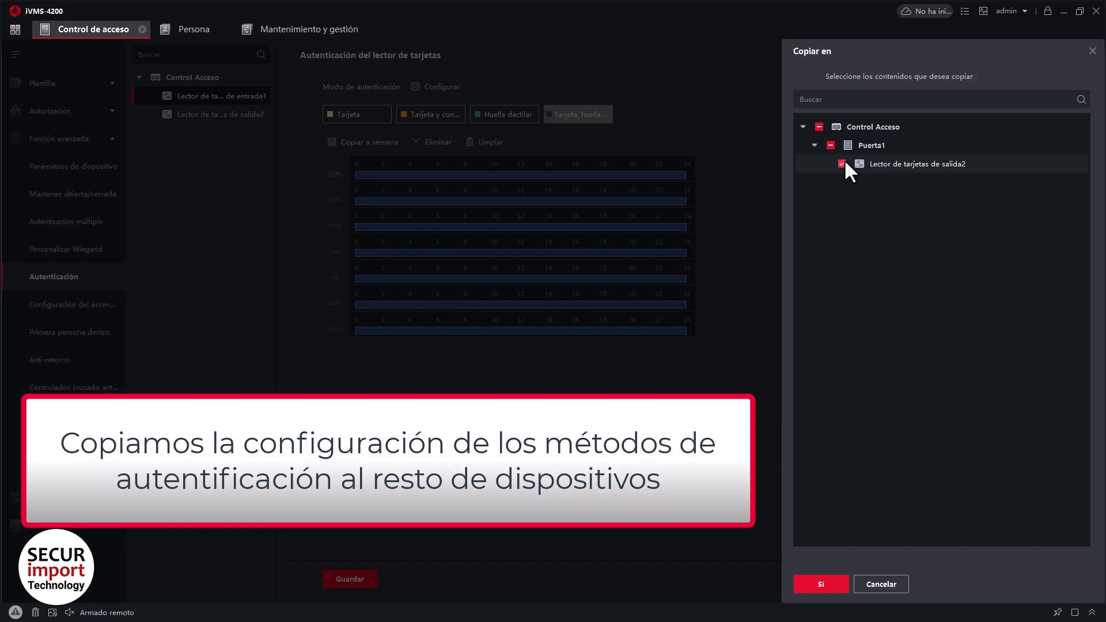
left_click(822, 584)
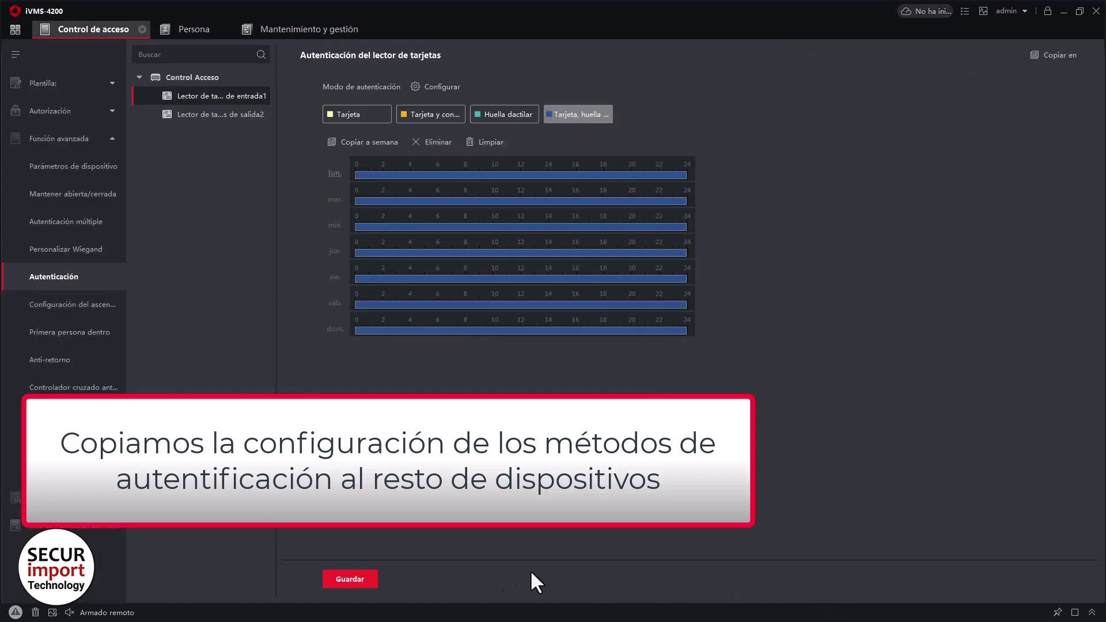
left_click(350, 579)
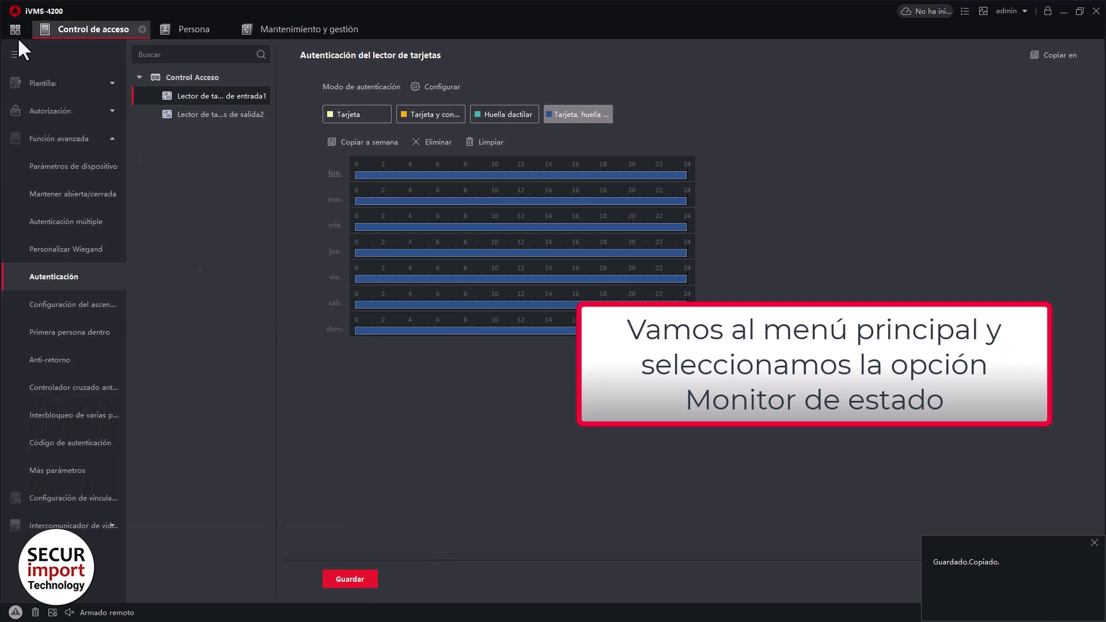
Open Monitor de estado from the main menu to view Puerta1's live access events.
left_click(16, 24)
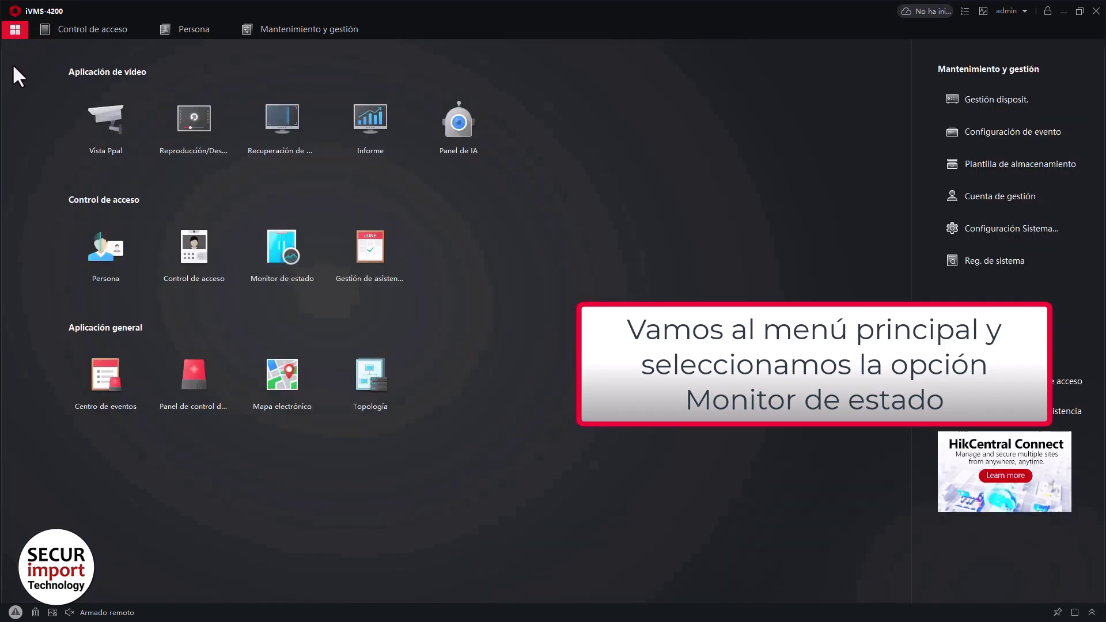
left_click(293, 262)
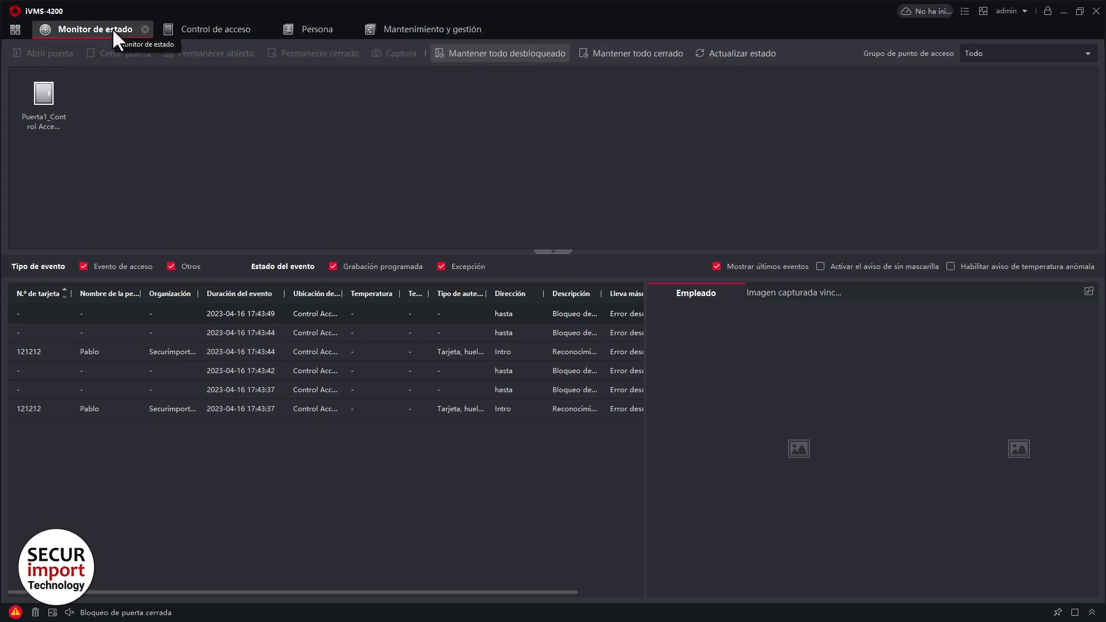
Add a new person to Administración, entering their name and a new access card number.
left_click(313, 27)
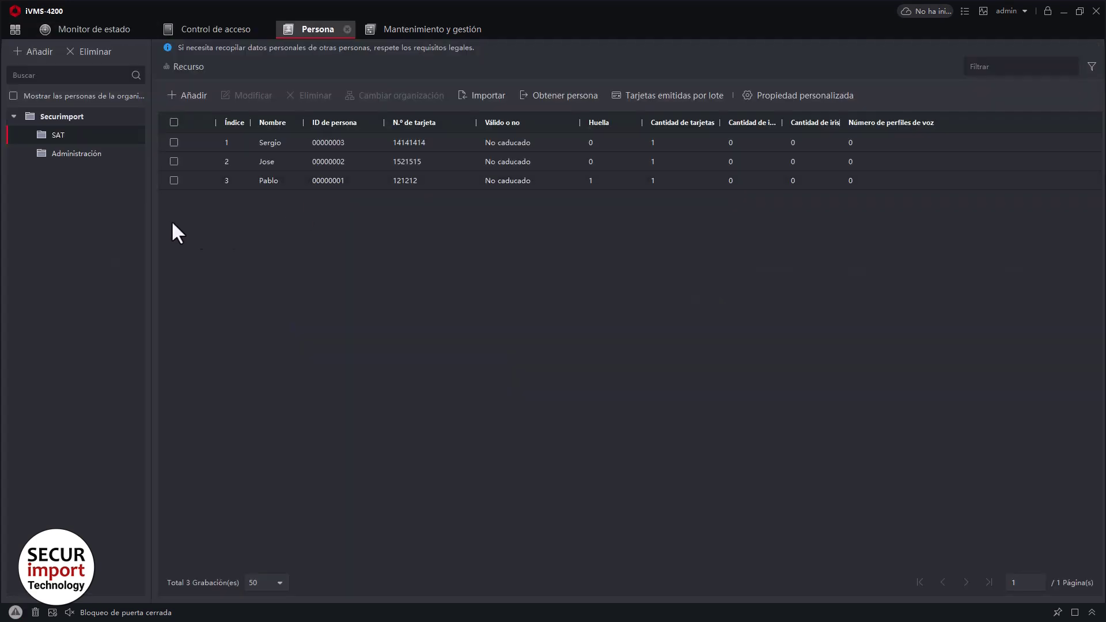
left_click(92, 155)
left_click(190, 98)
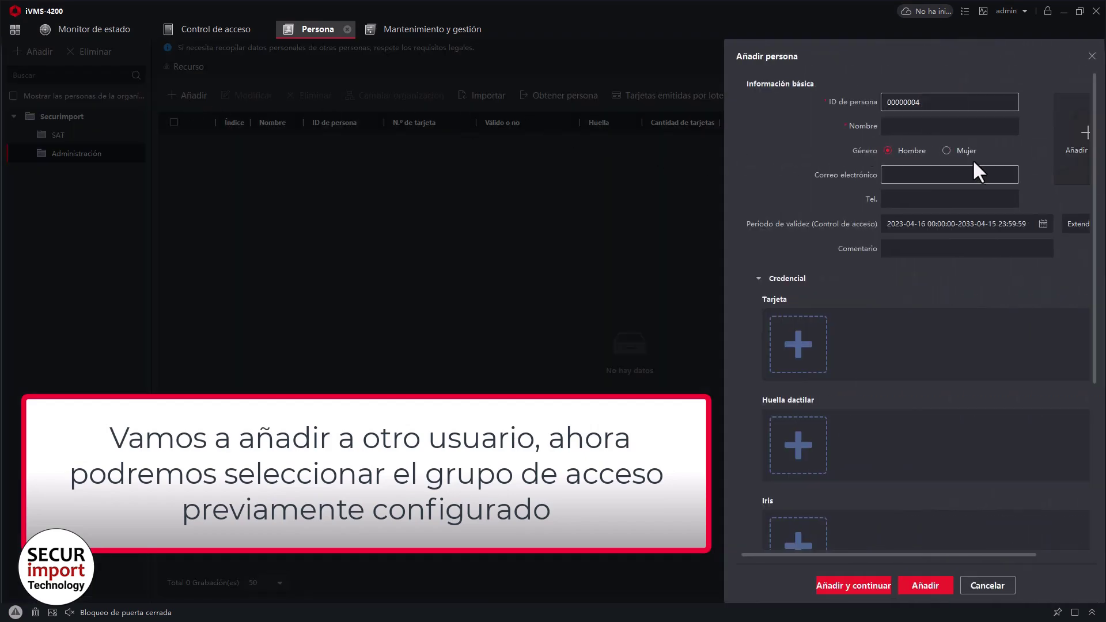
left_click(919, 128)
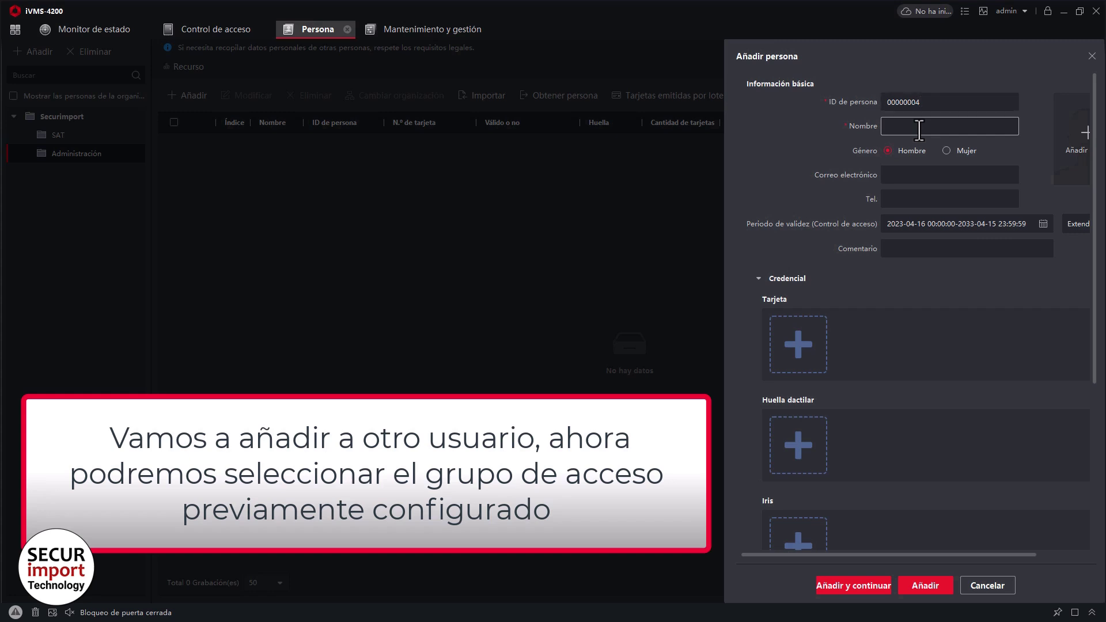
type("Juan")
scroll(855, 371, "down", 1)
left_click(805, 313)
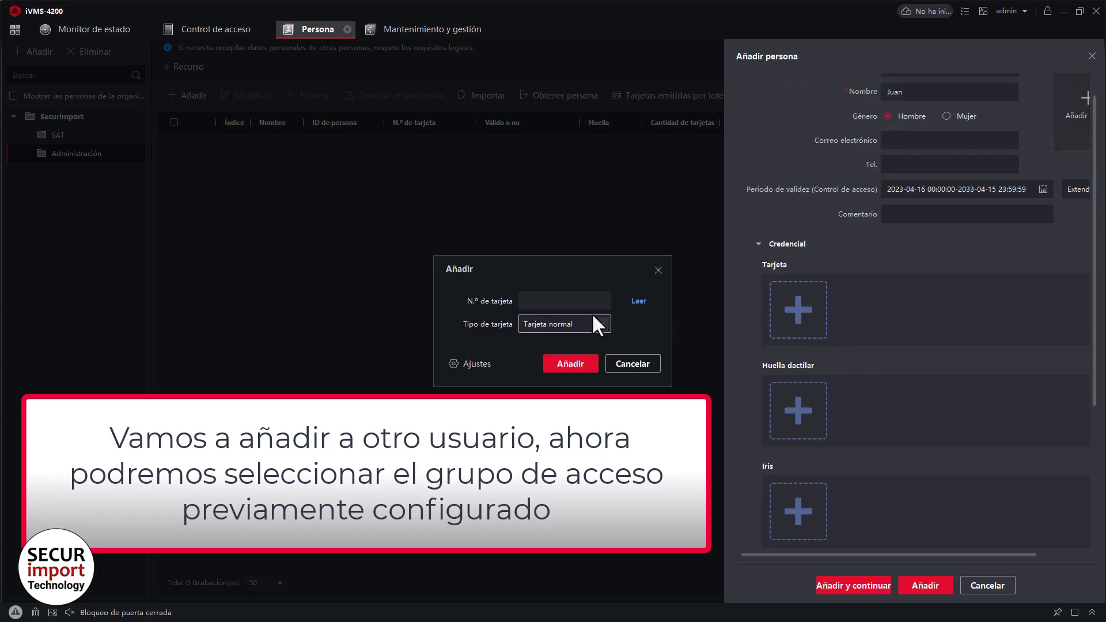
left_click(581, 362)
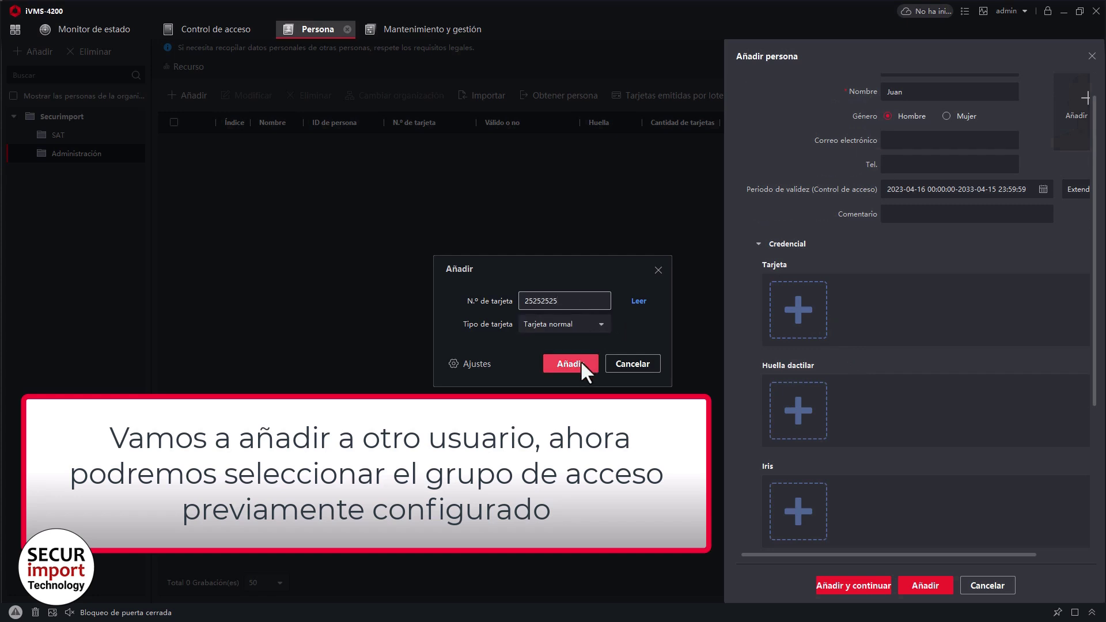
Assign the person to the Acceso Oficina access group and save them.
scroll(852, 291, "down", 5)
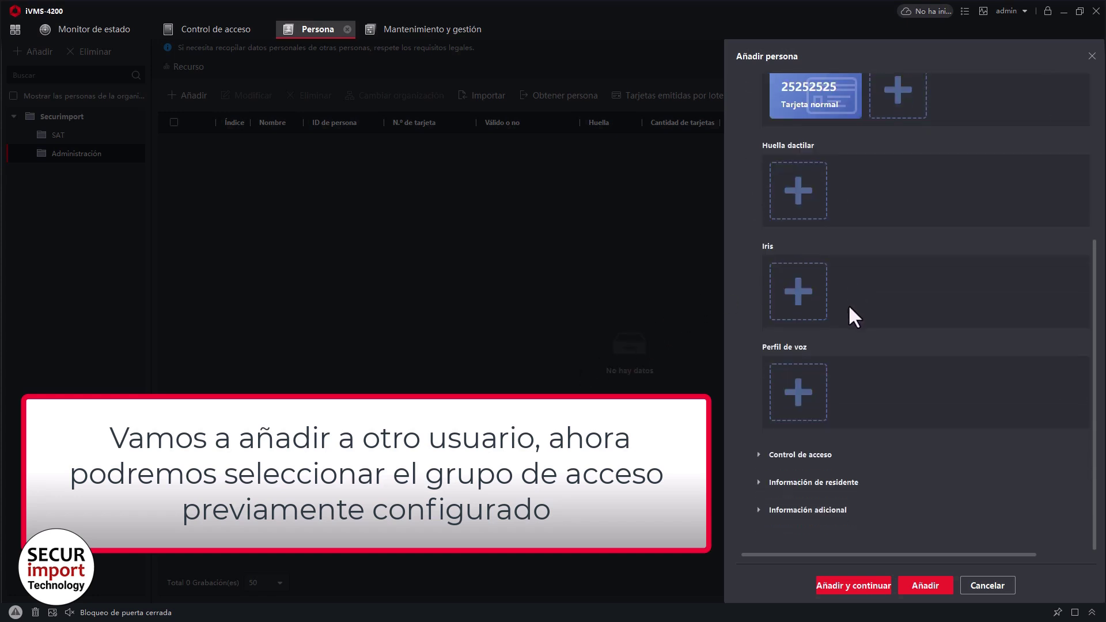
left_click(759, 454)
scroll(760, 386, "down", 3)
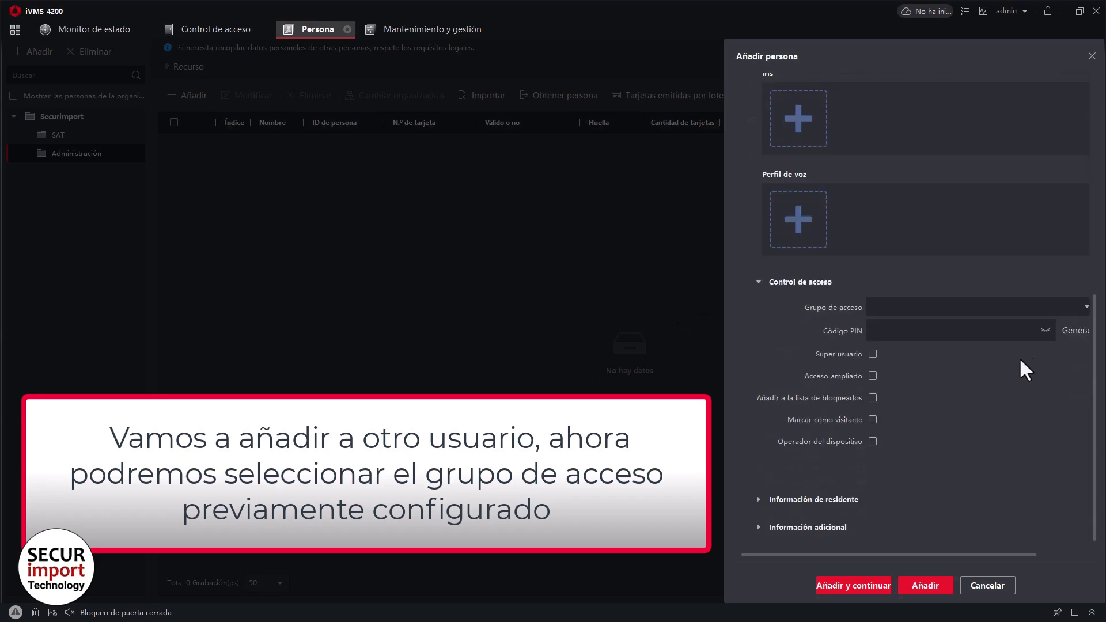
left_click(1088, 307)
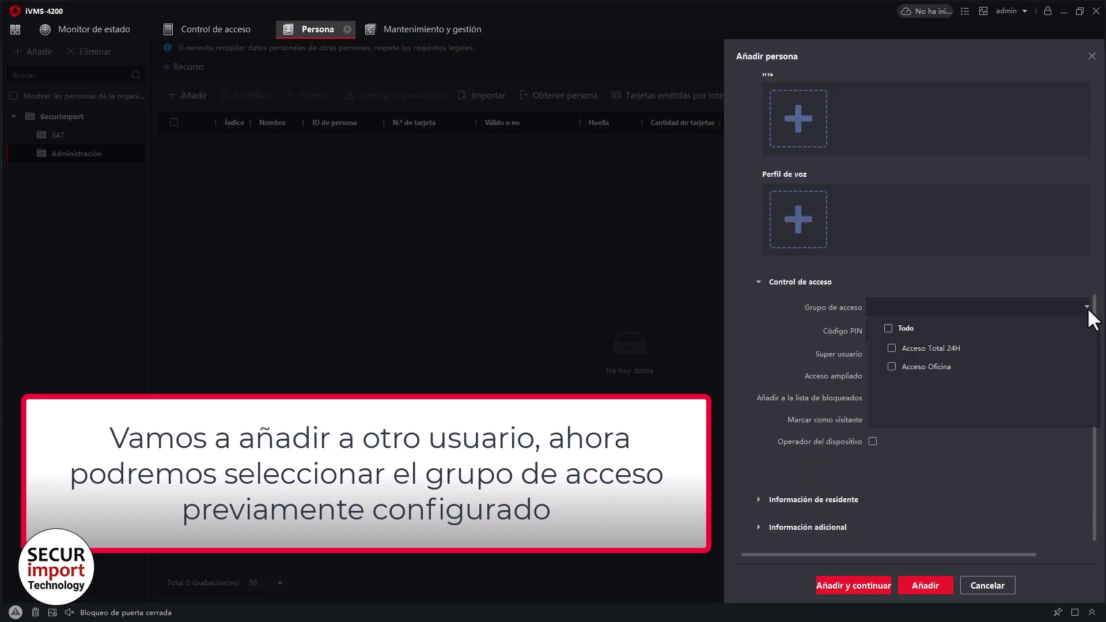
left_click(892, 367)
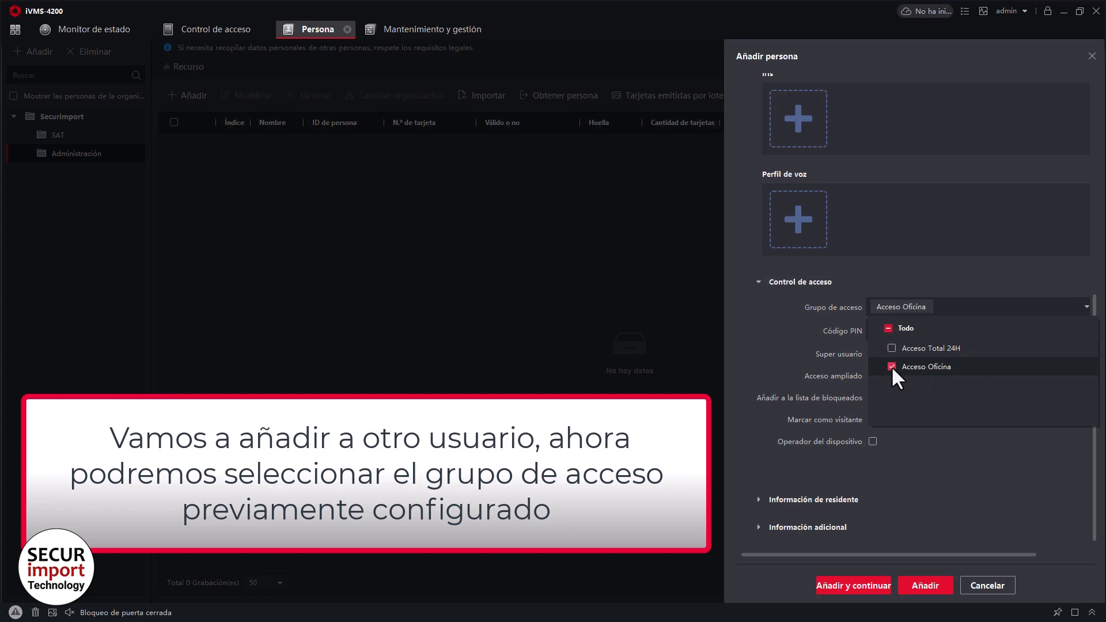
left_click(931, 586)
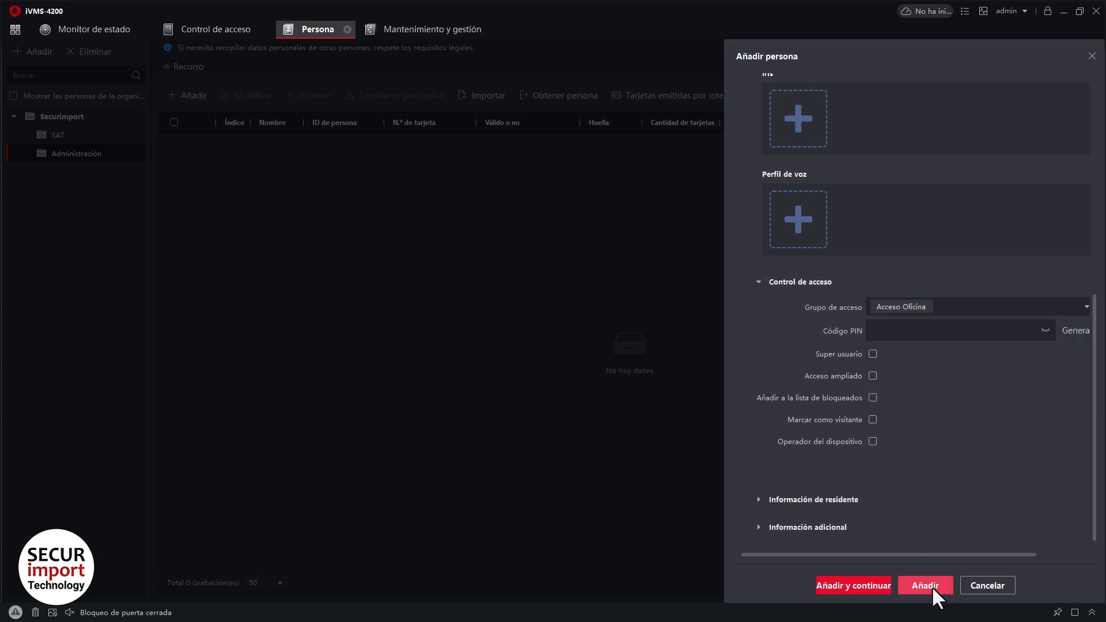
left_click(925, 583)
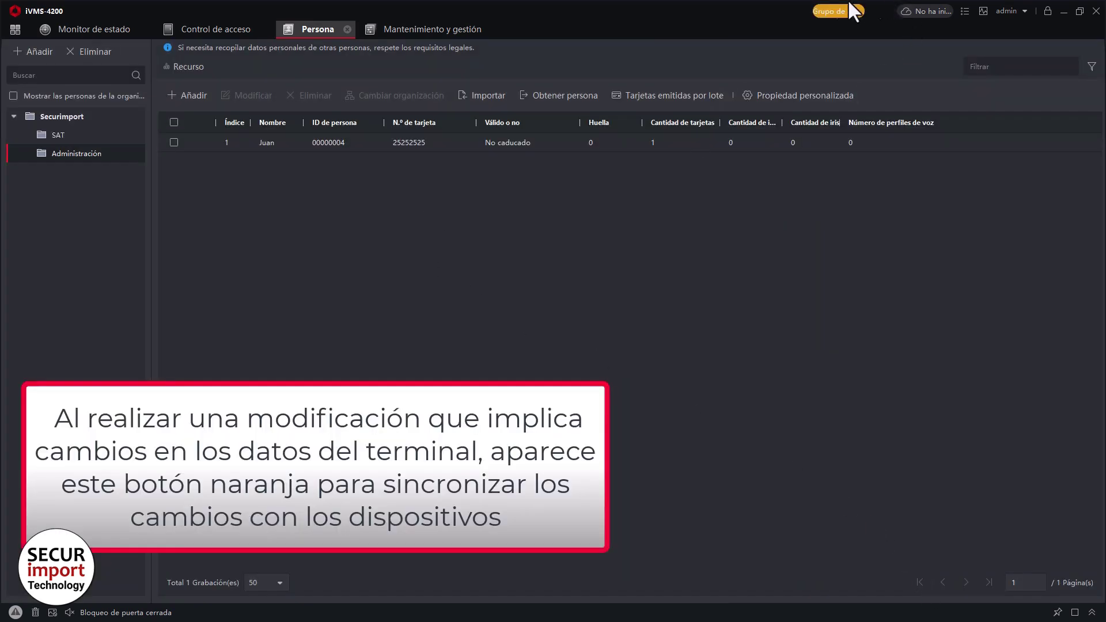
Sync the pending access group changes to Control Acceso with Aplicar ahora, reaching Todo aplicado.
left_click(839, 13)
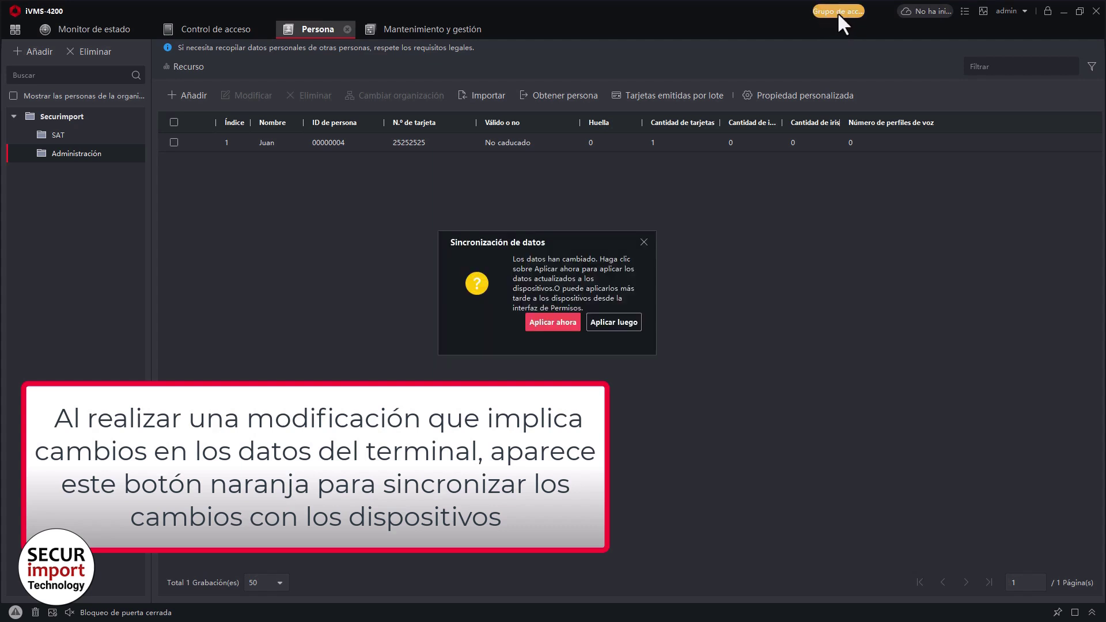
left_click(553, 323)
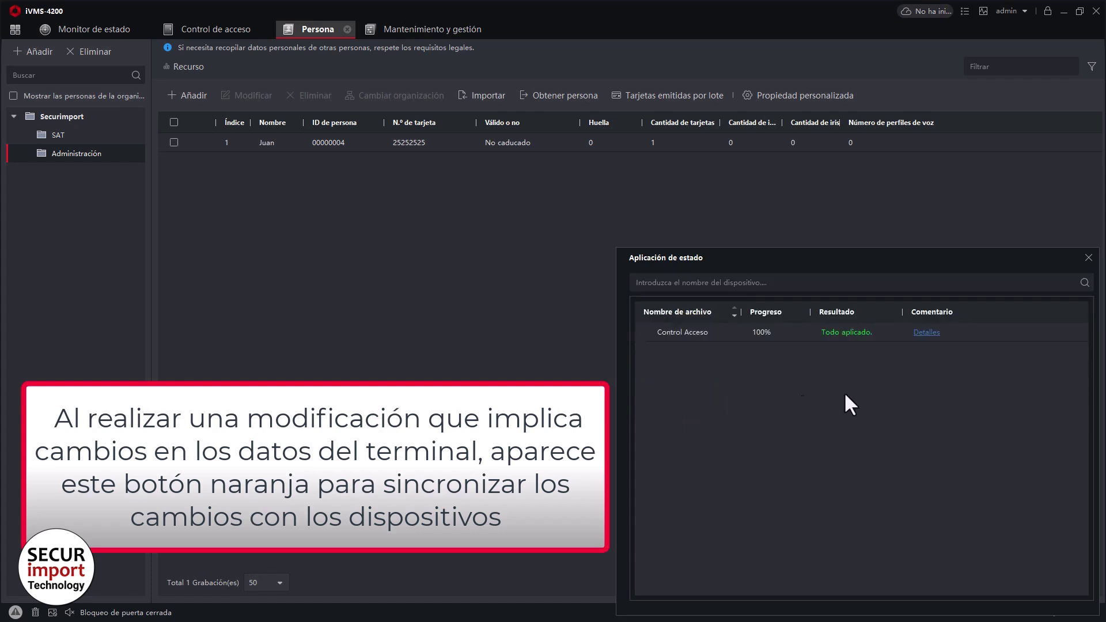
left_click(1089, 258)
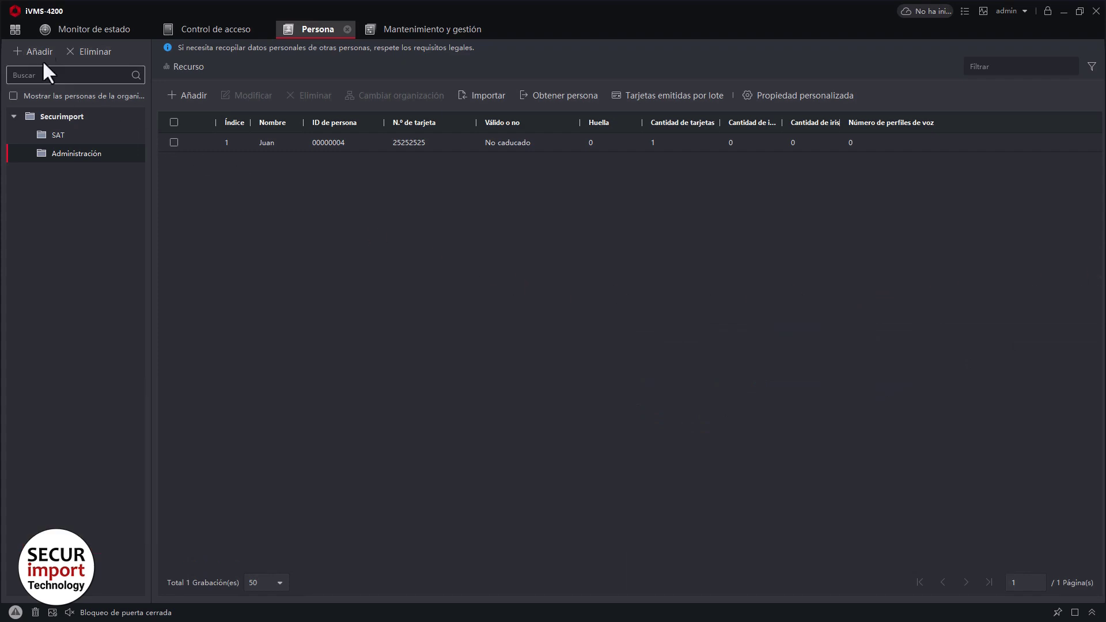
Go to the Grabación de asistencia records page under Gestión de asistencia > Estadísticas.
left_click(18, 31)
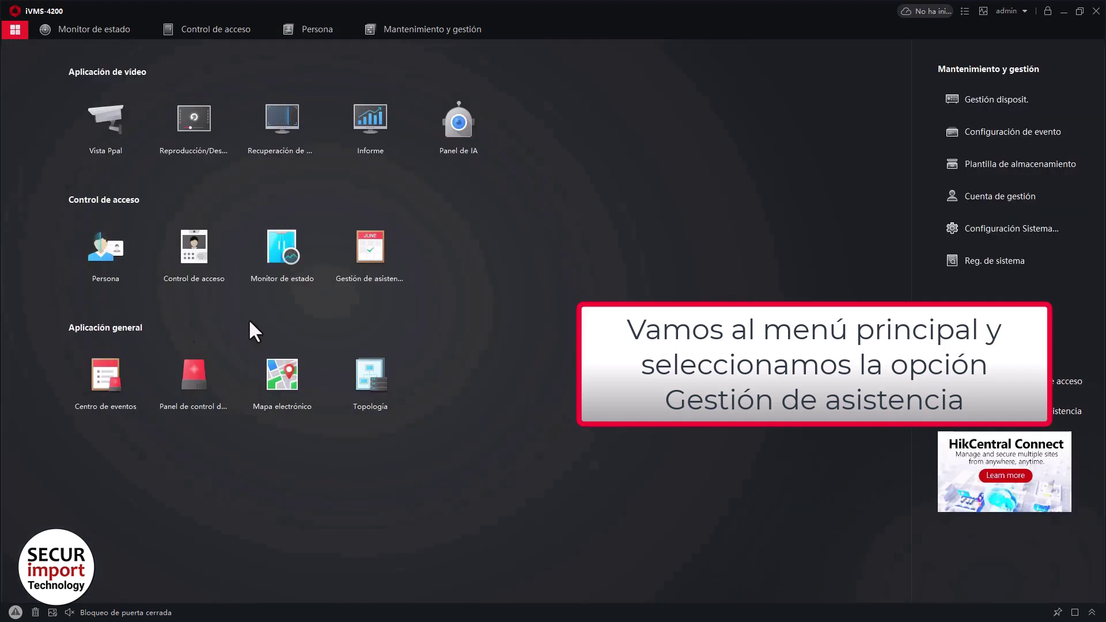
left_click(372, 250)
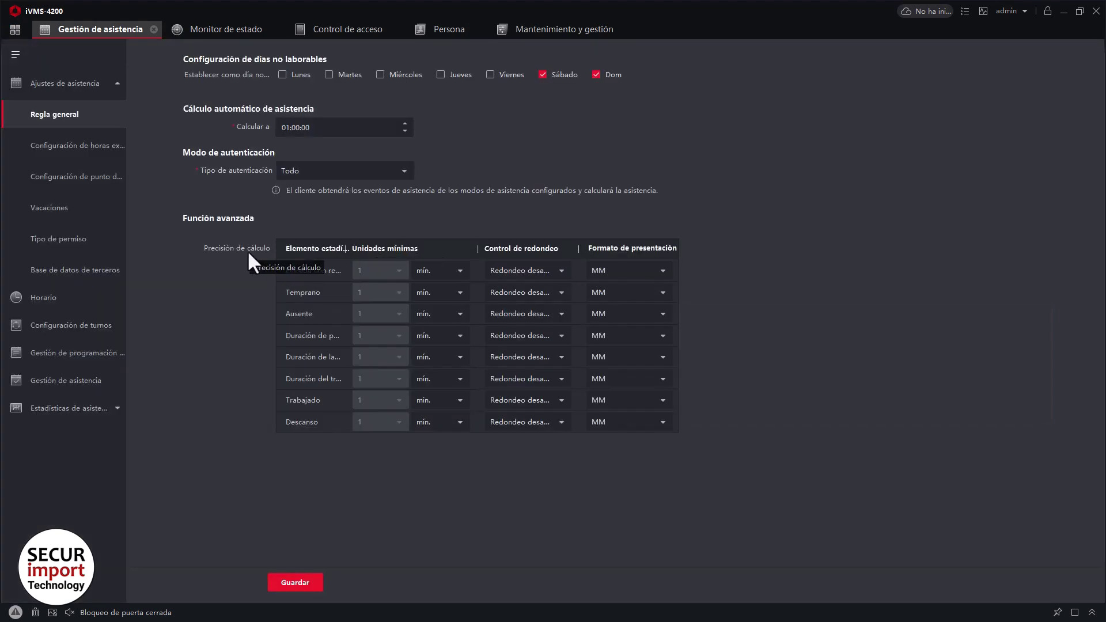
left_click(112, 408)
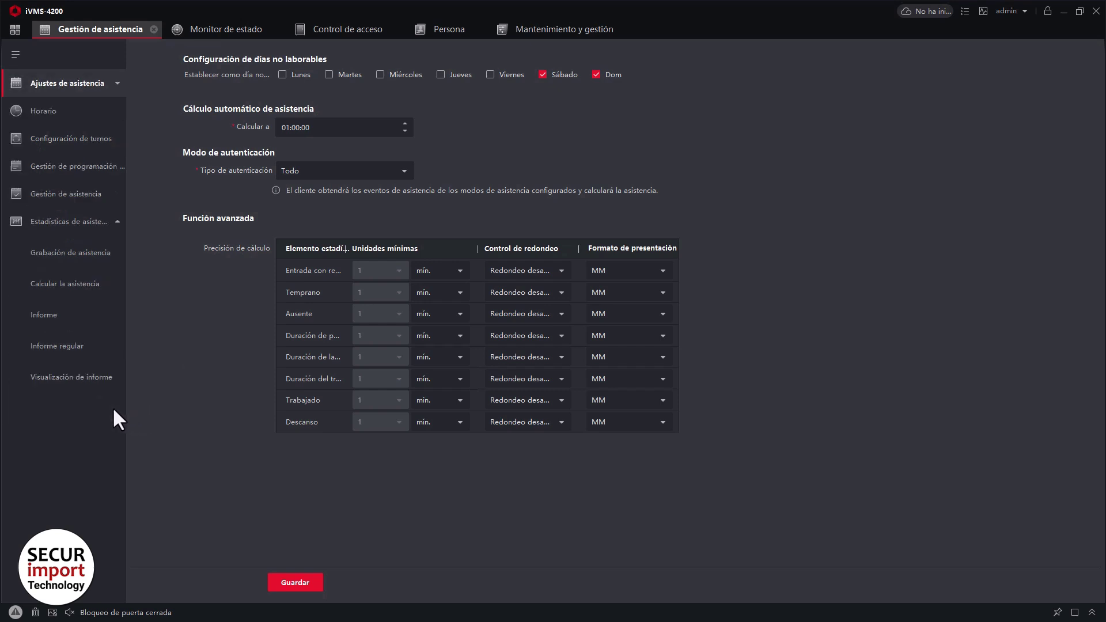
left_click(98, 283)
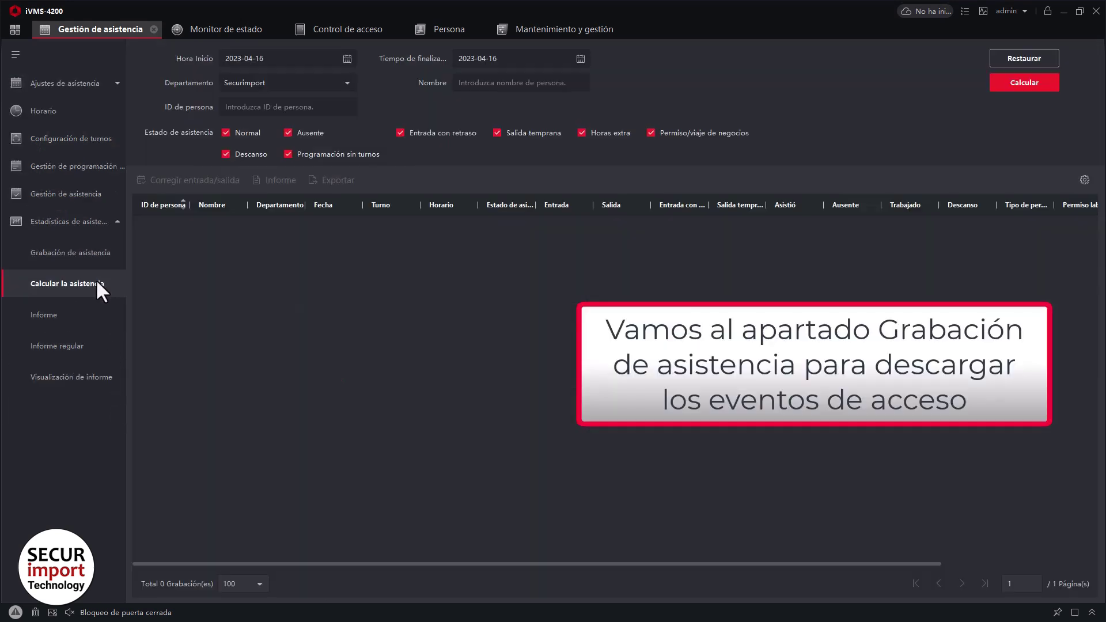
left_click(103, 259)
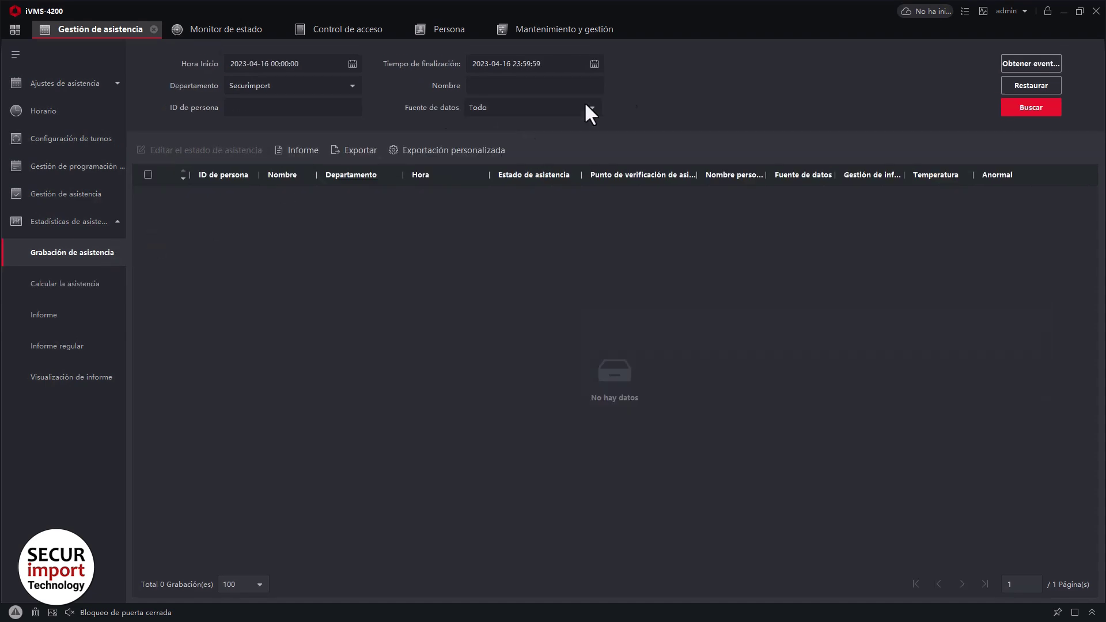
Retrieve events from the Control Acceso device and search, listing the two 2023-04-16 attendance records.
left_click(1009, 63)
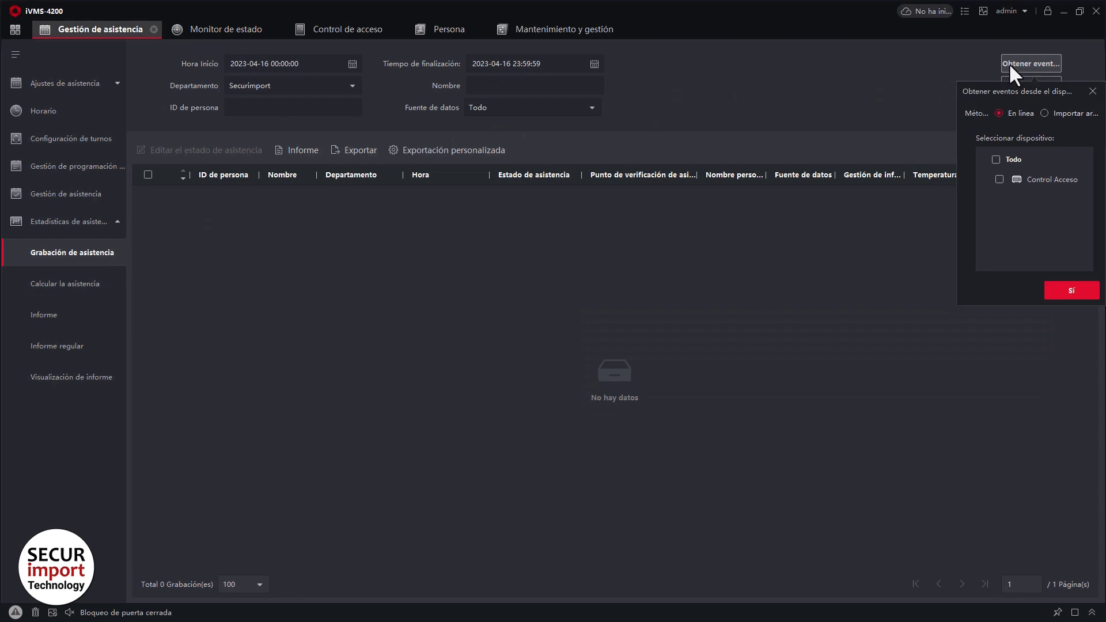
left_click(1000, 180)
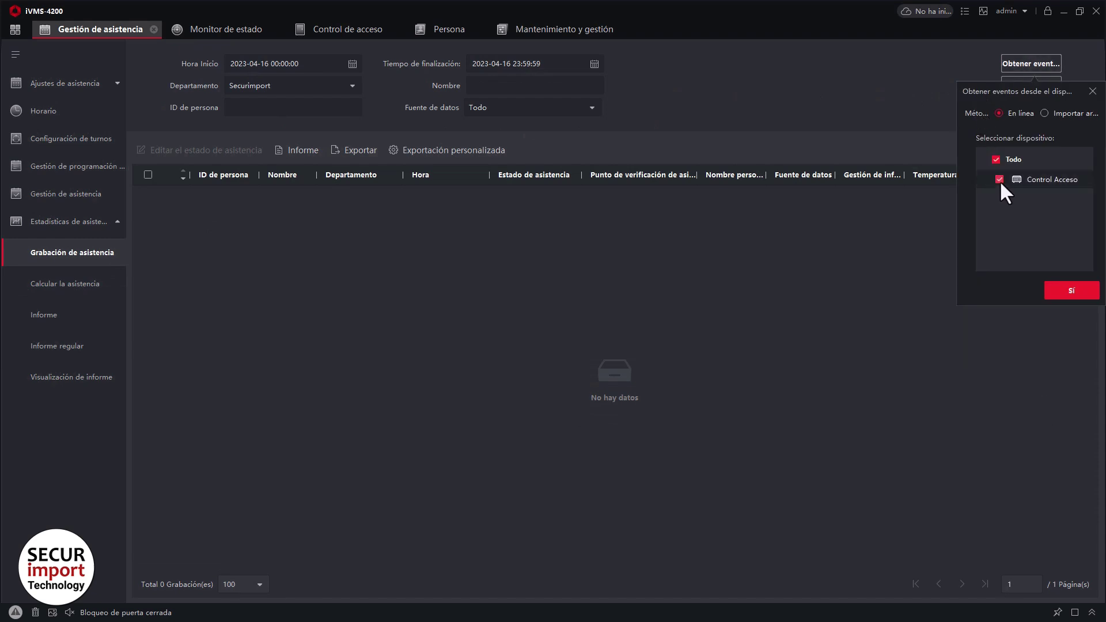
left_click(1069, 292)
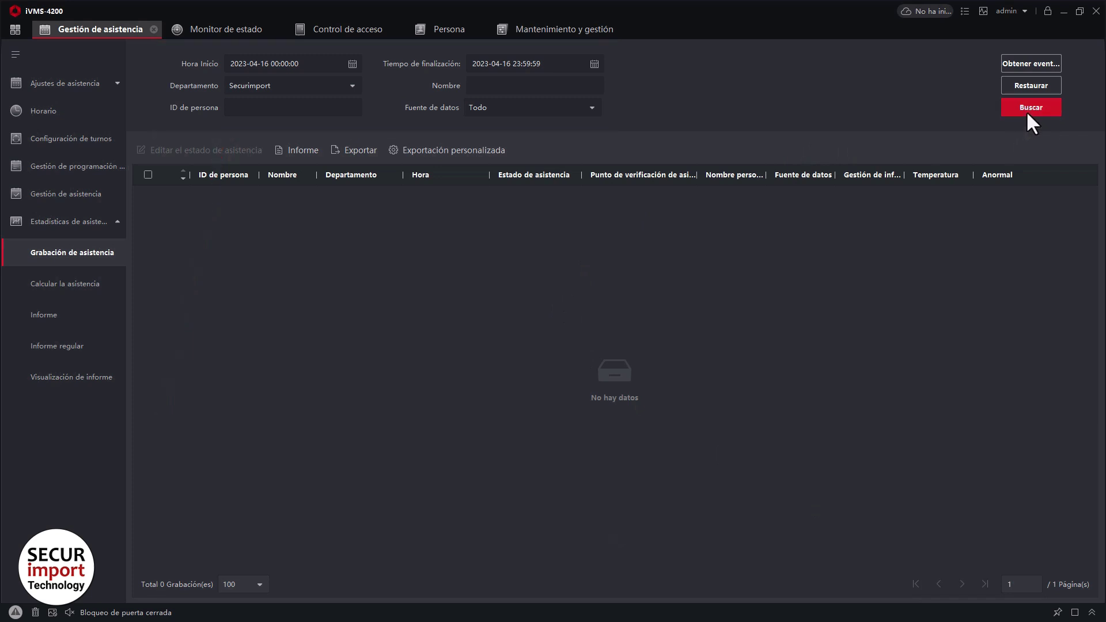
left_click(1026, 110)
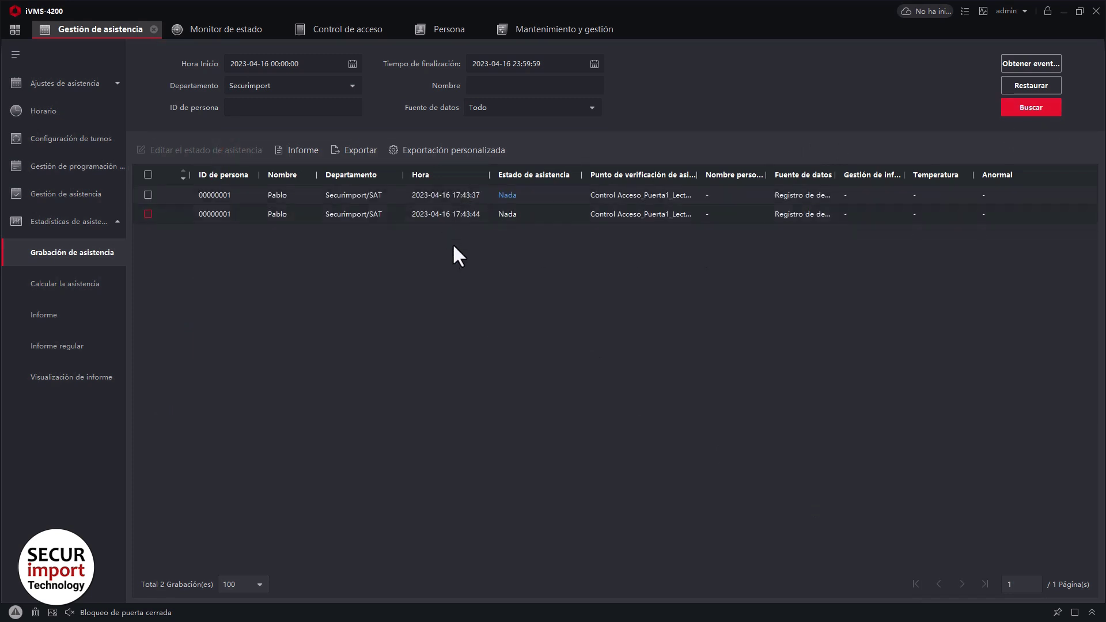